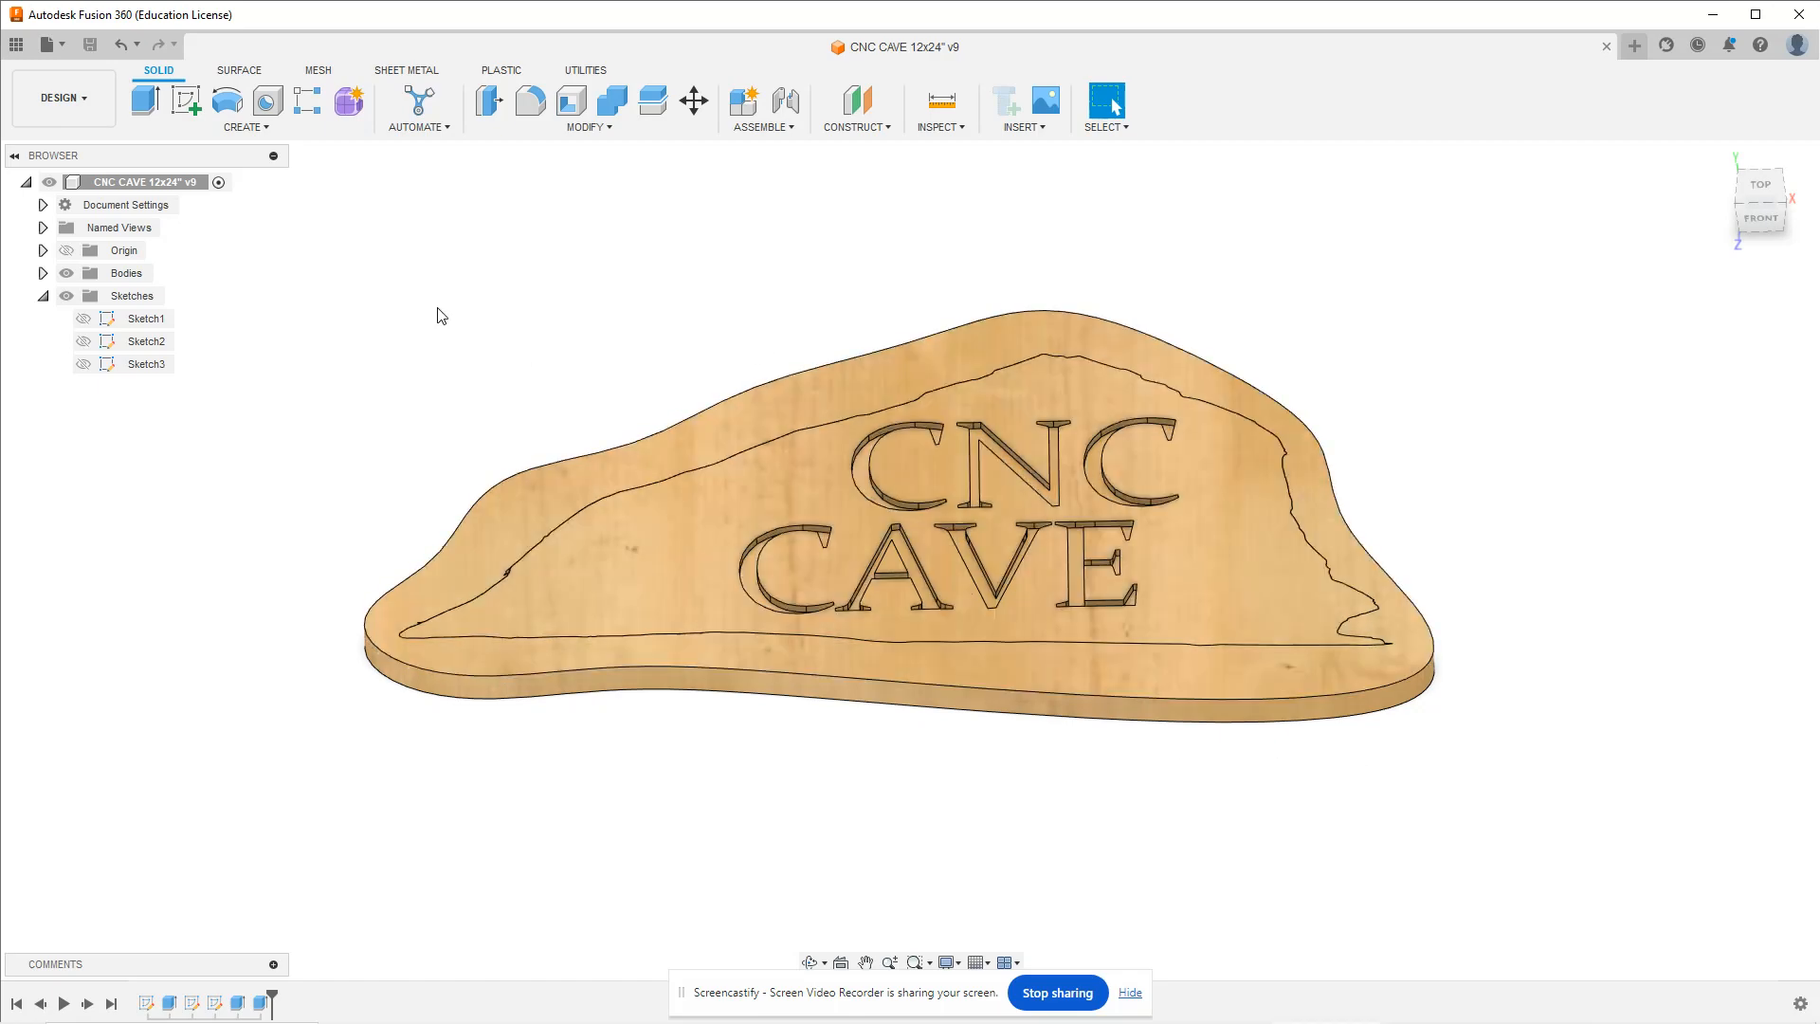
Switch to the Manufacture workspace and create a new setup, opening the machine library for it
left_click(75, 90)
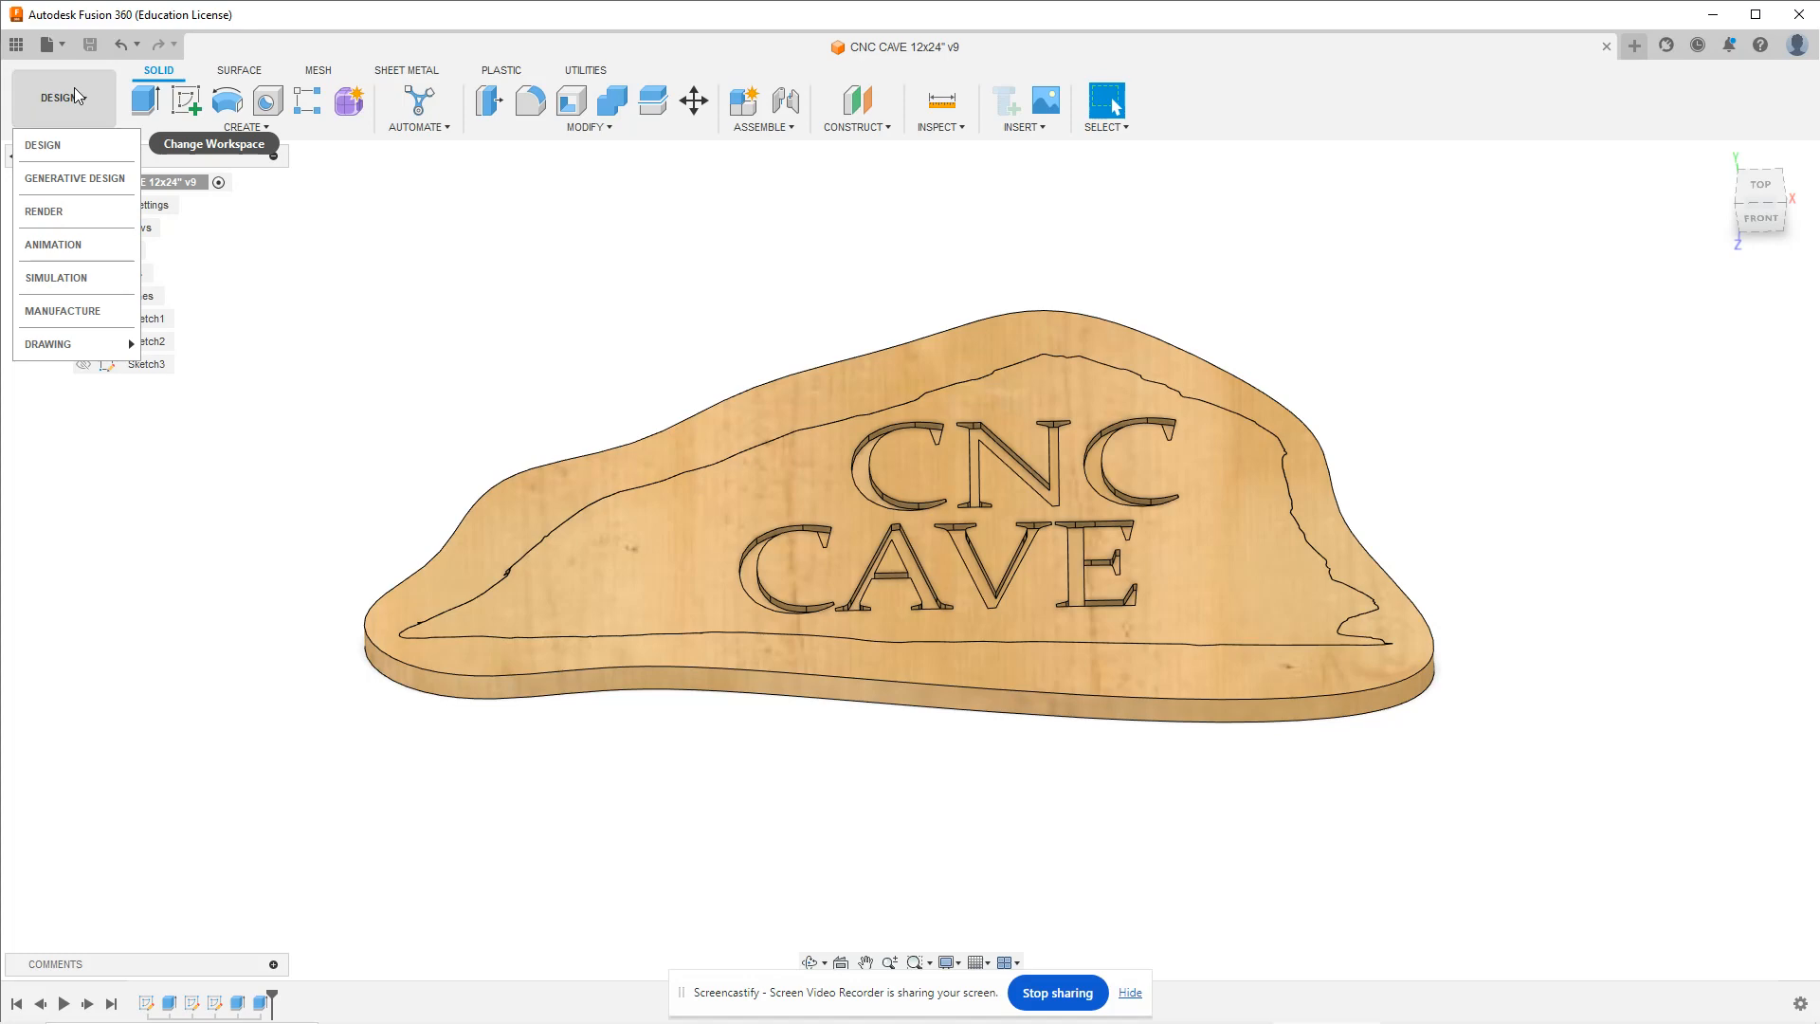
left_click(82, 309)
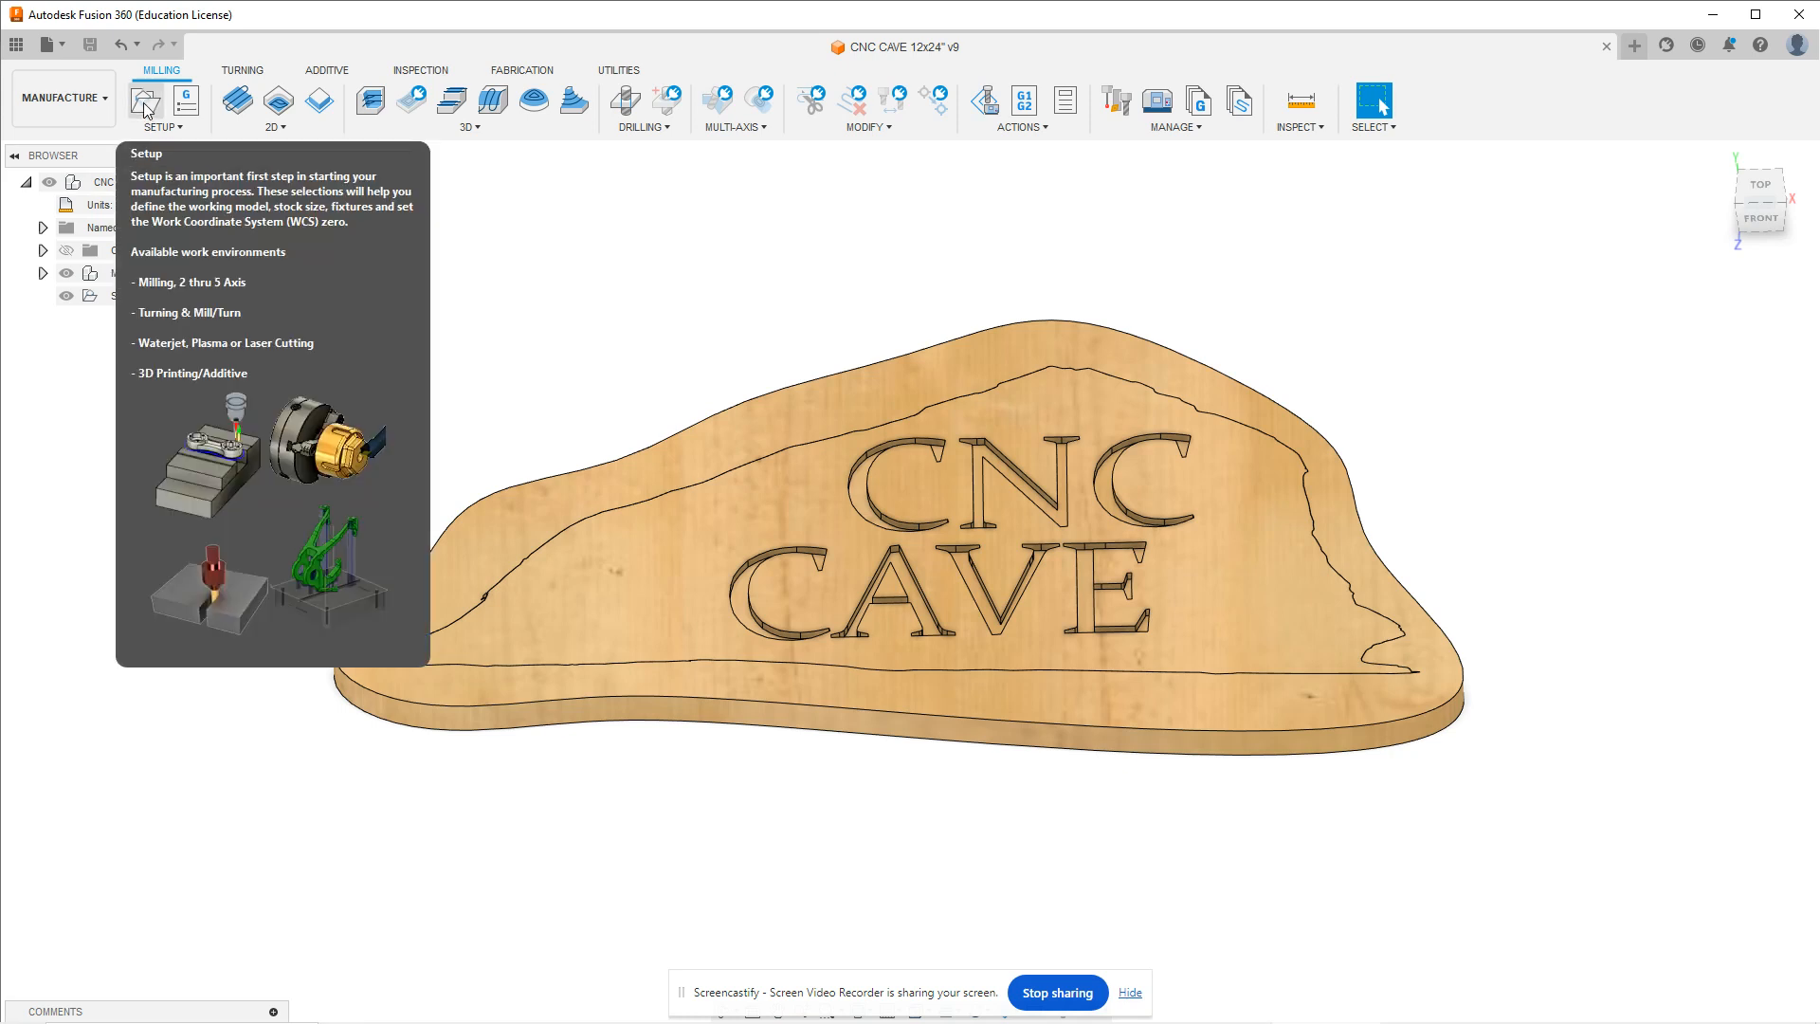
right_click(121, 295)
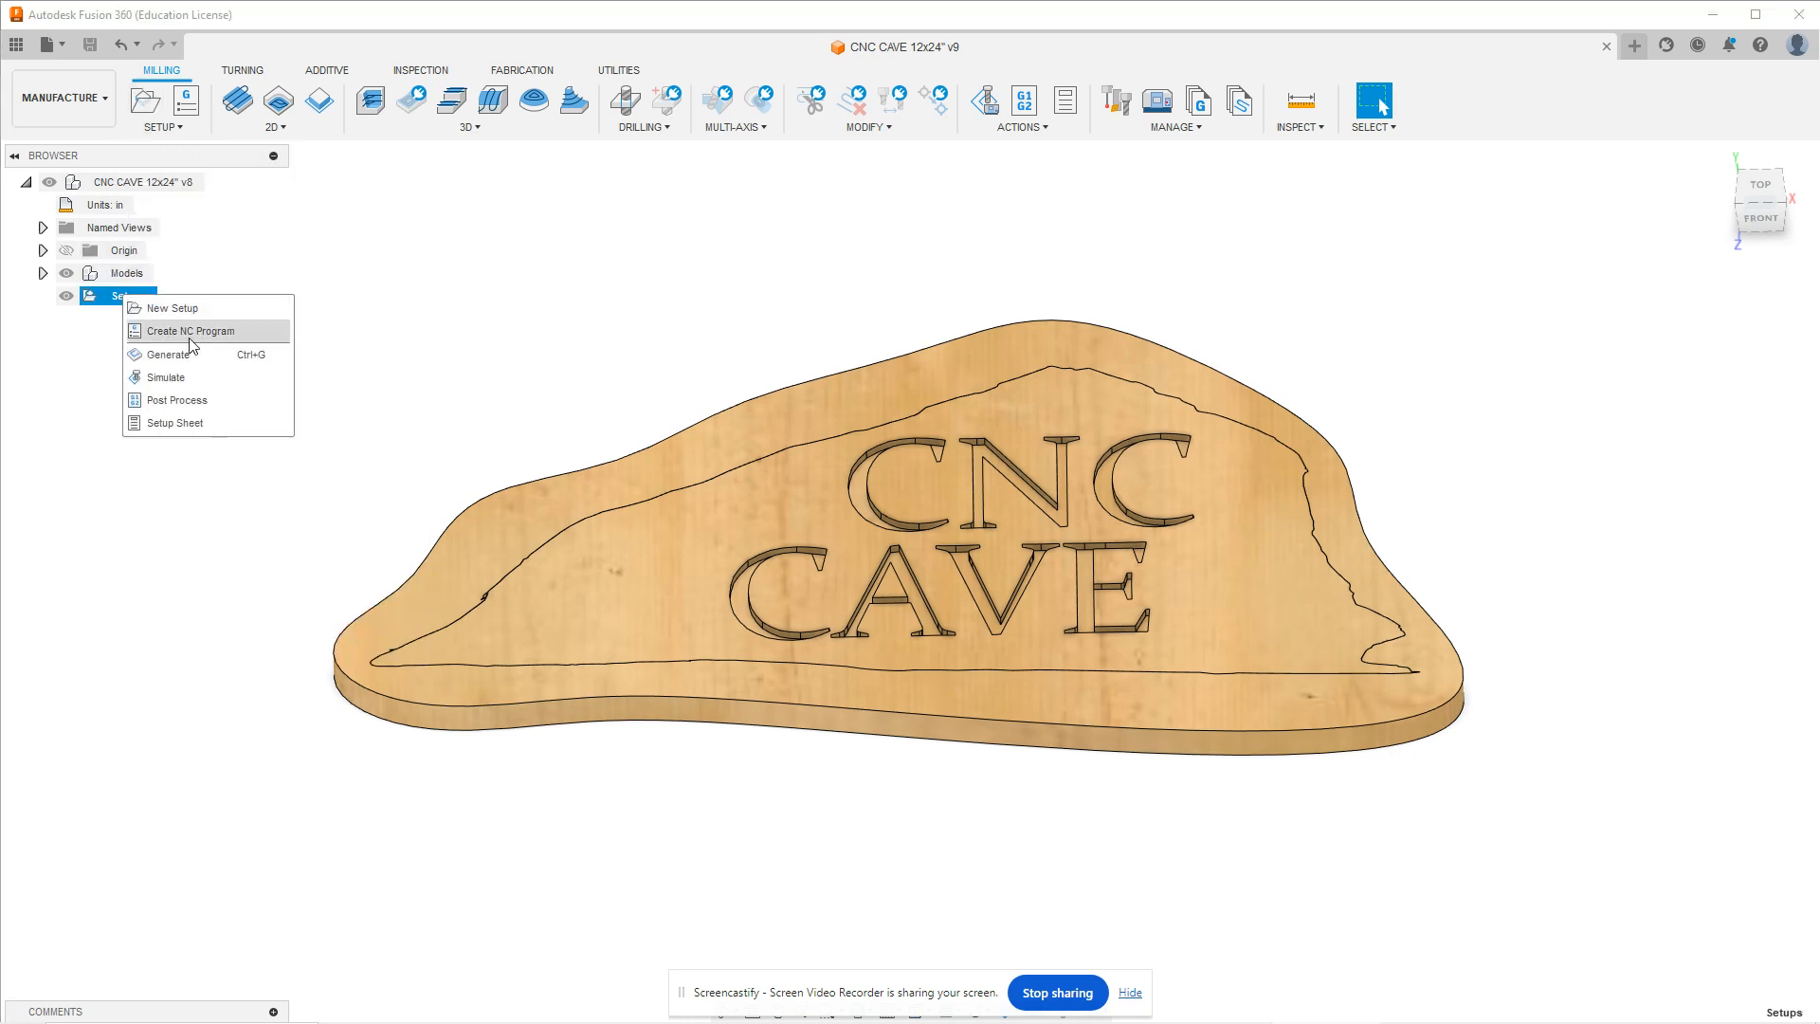
left_click(169, 308)
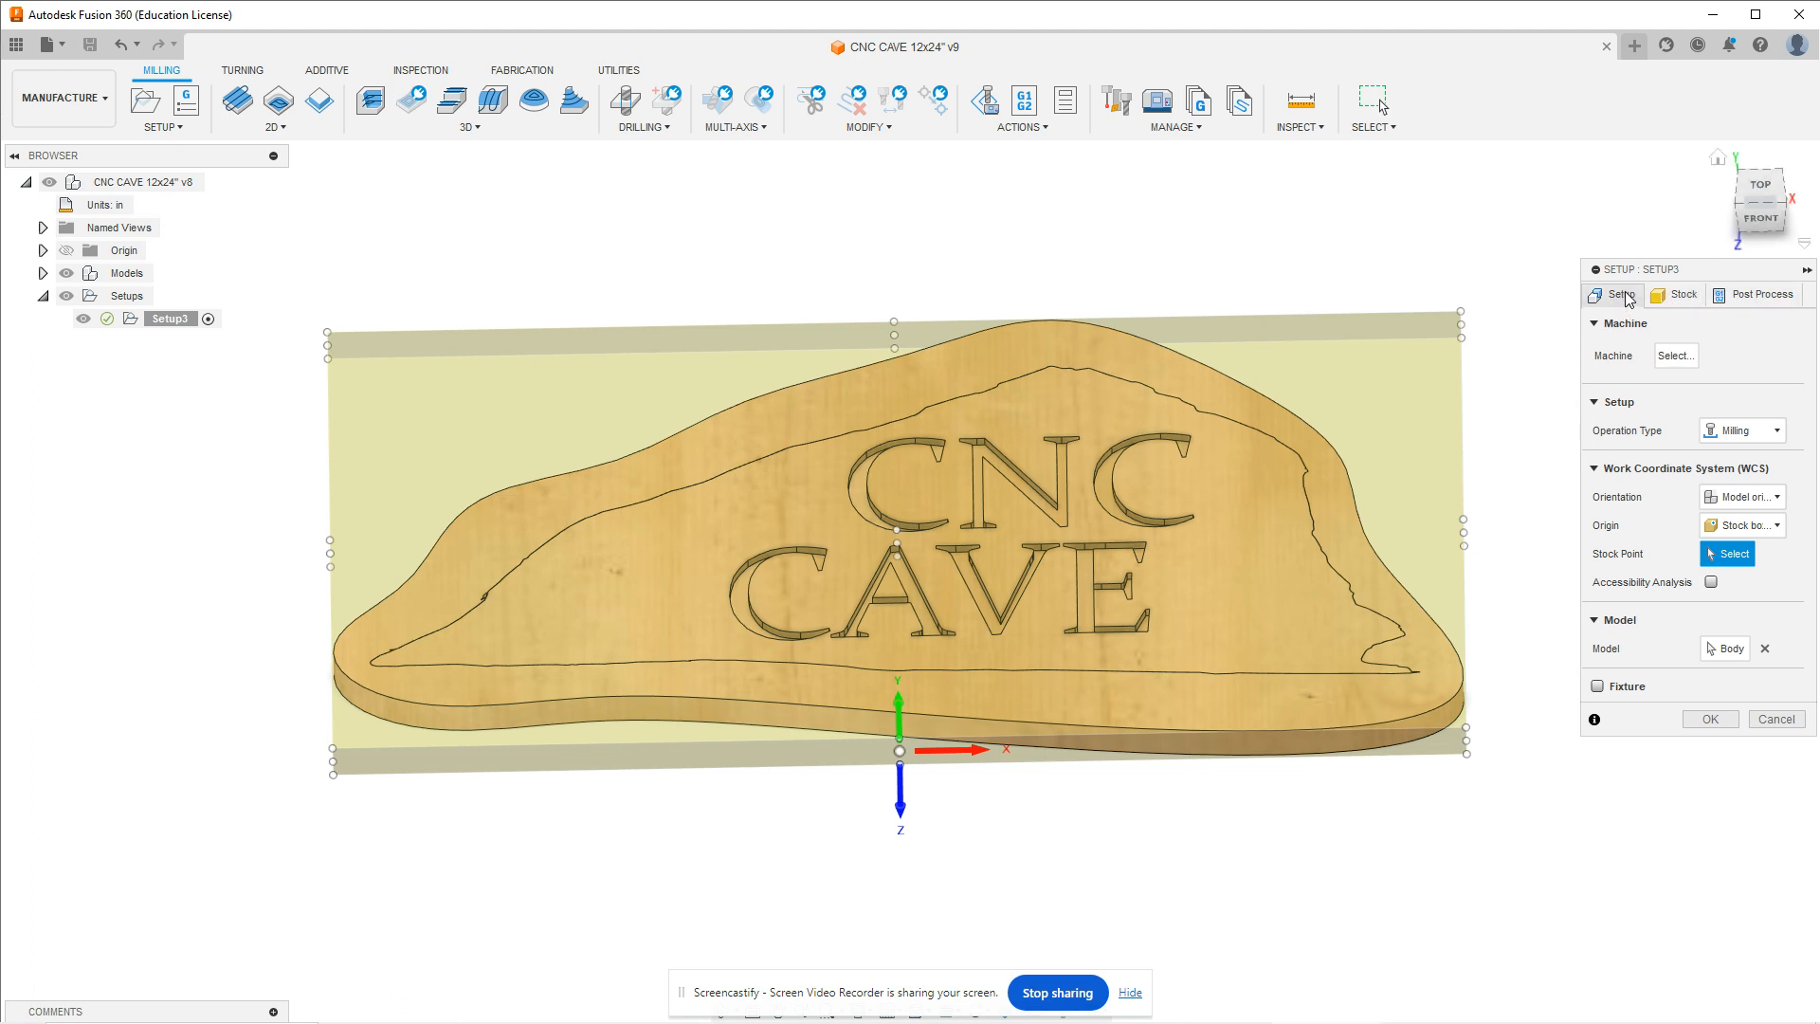
left_click(1688, 361)
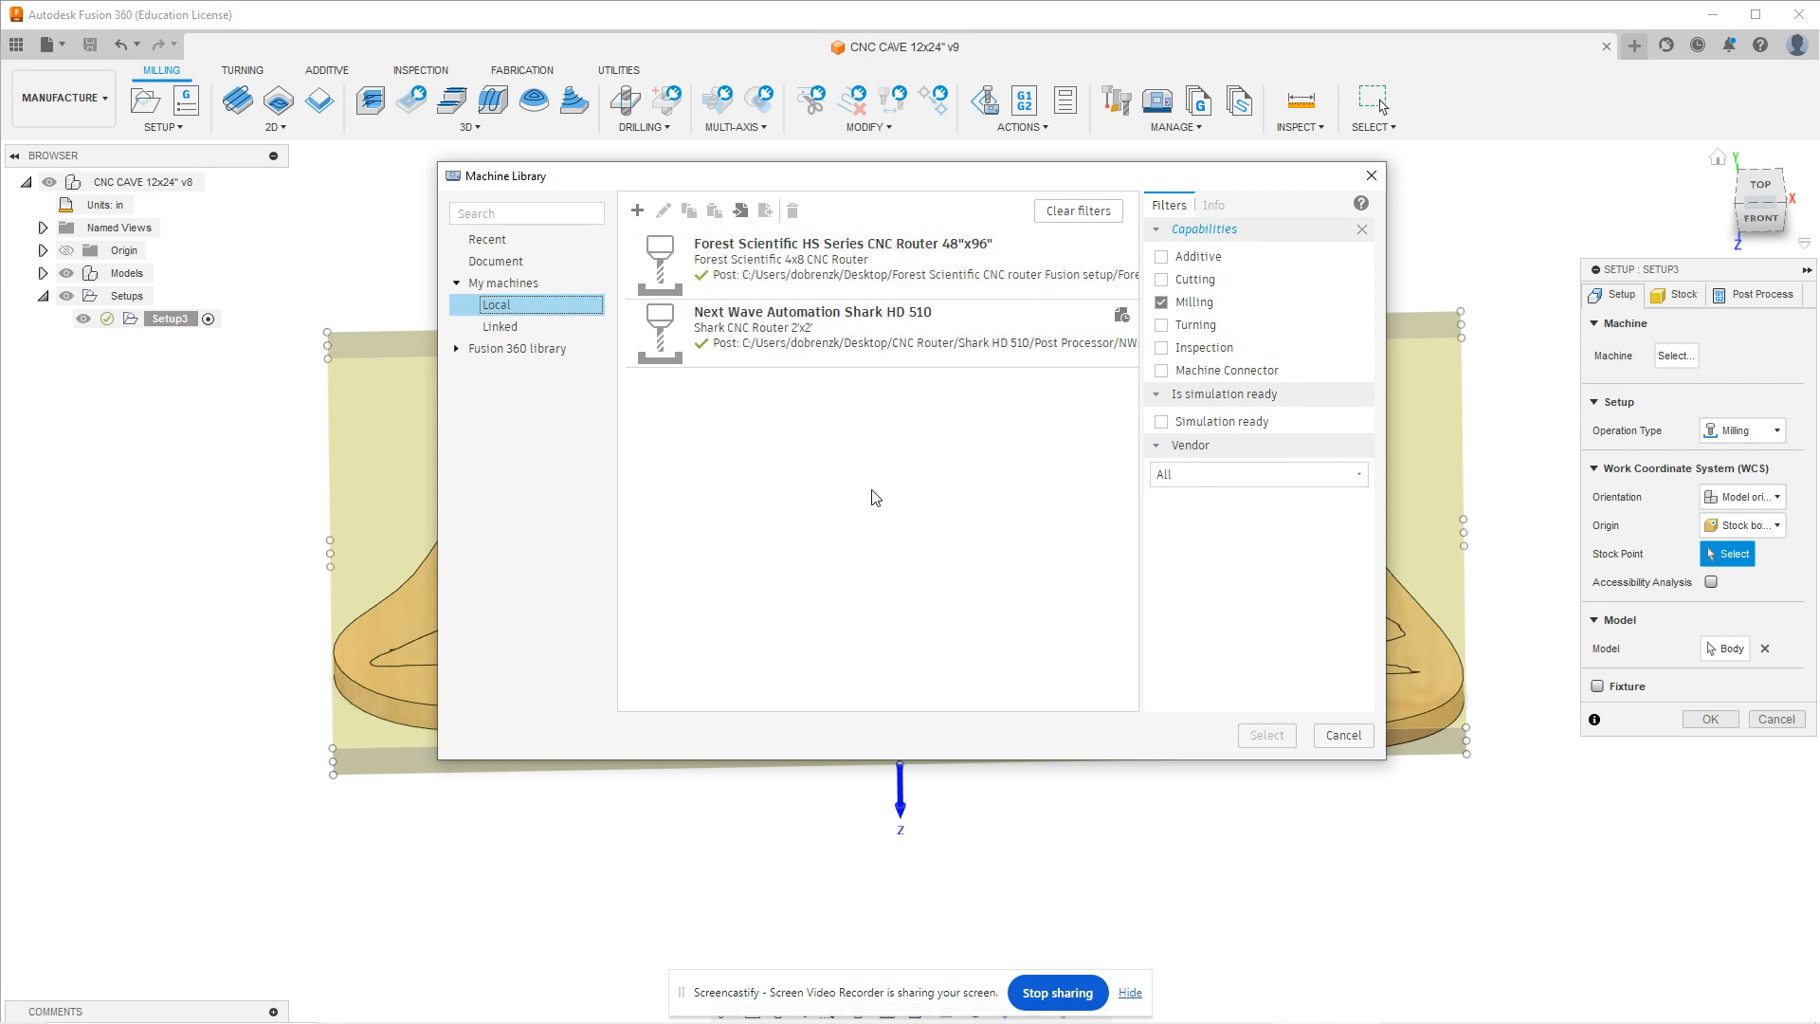
left_click(638, 212)
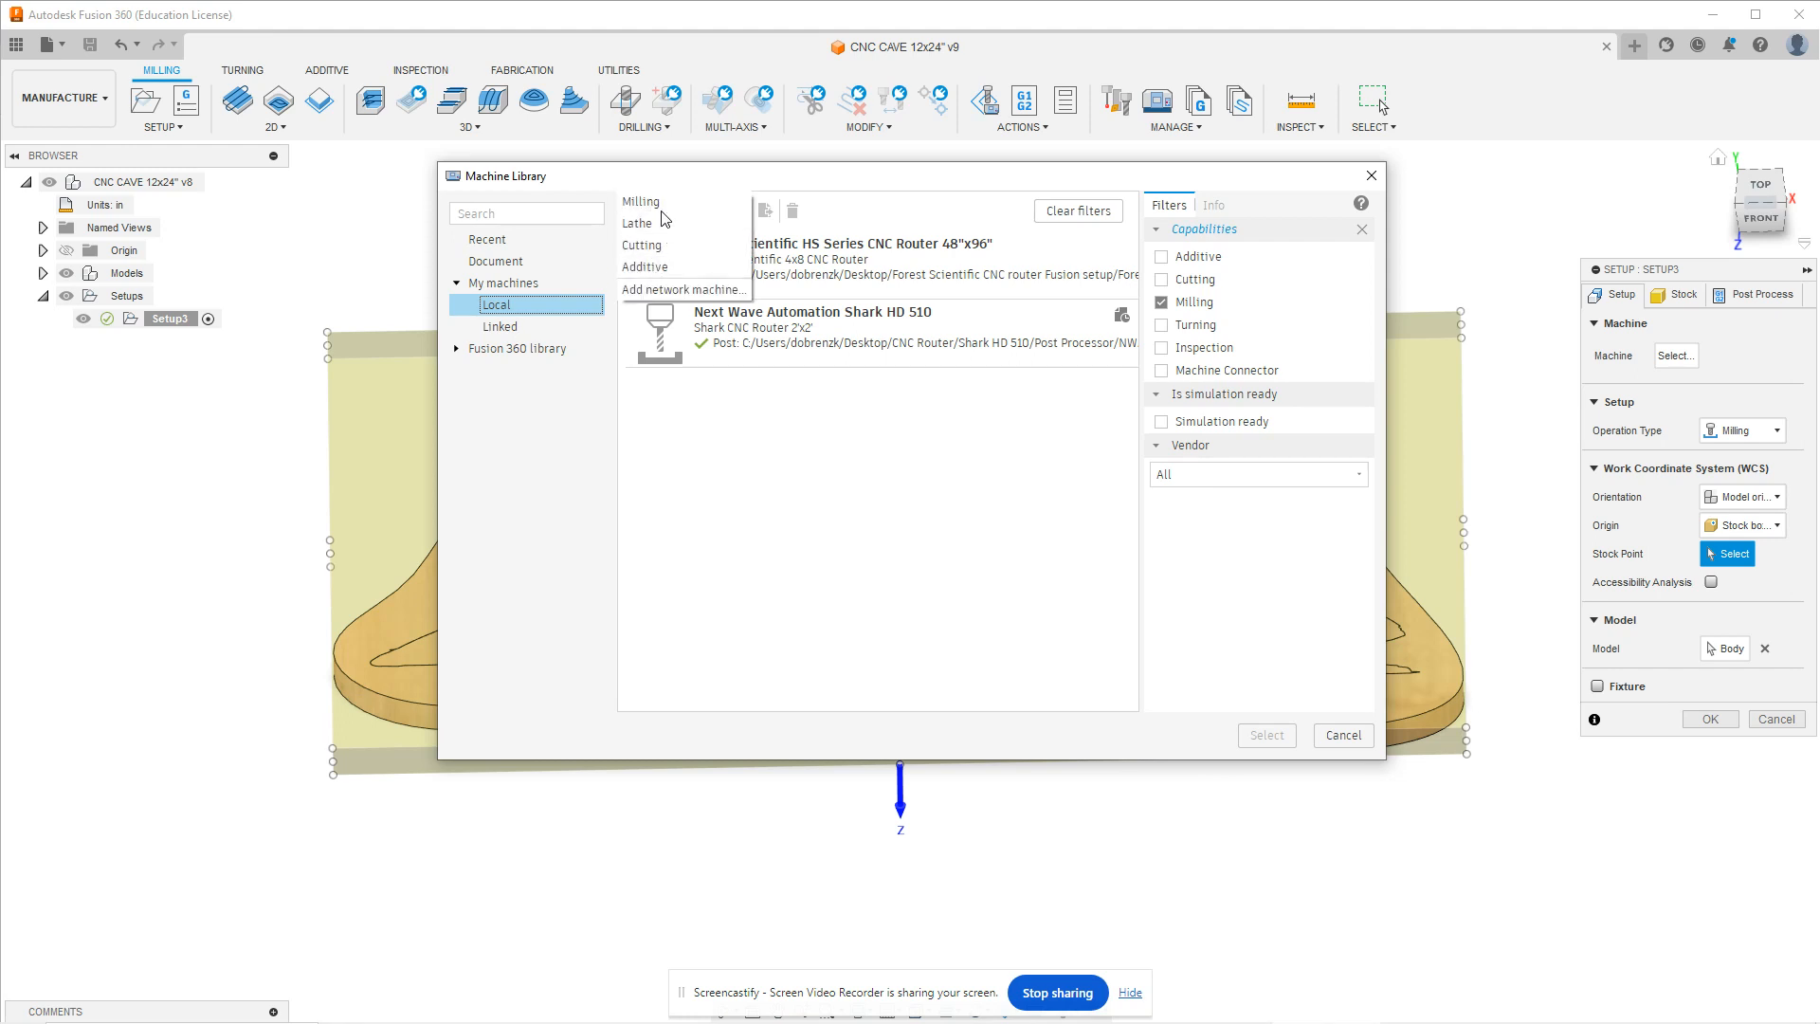
left_click(664, 202)
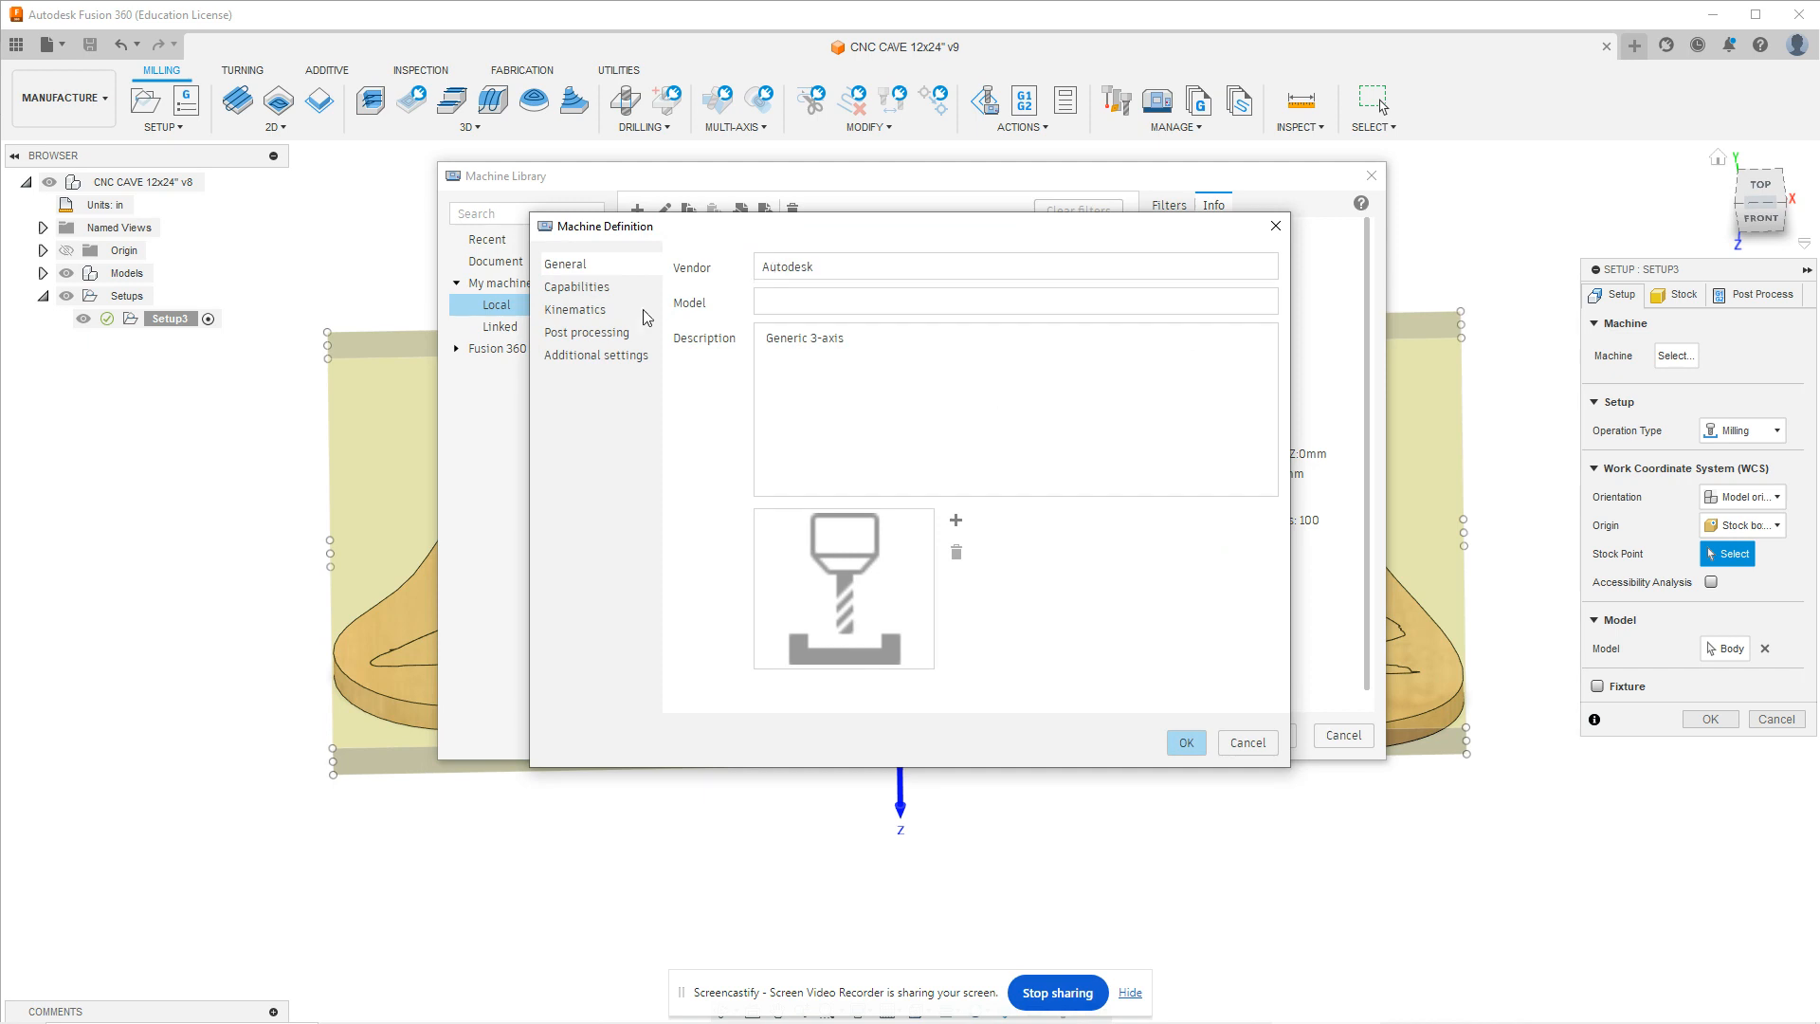
left_click(579, 287)
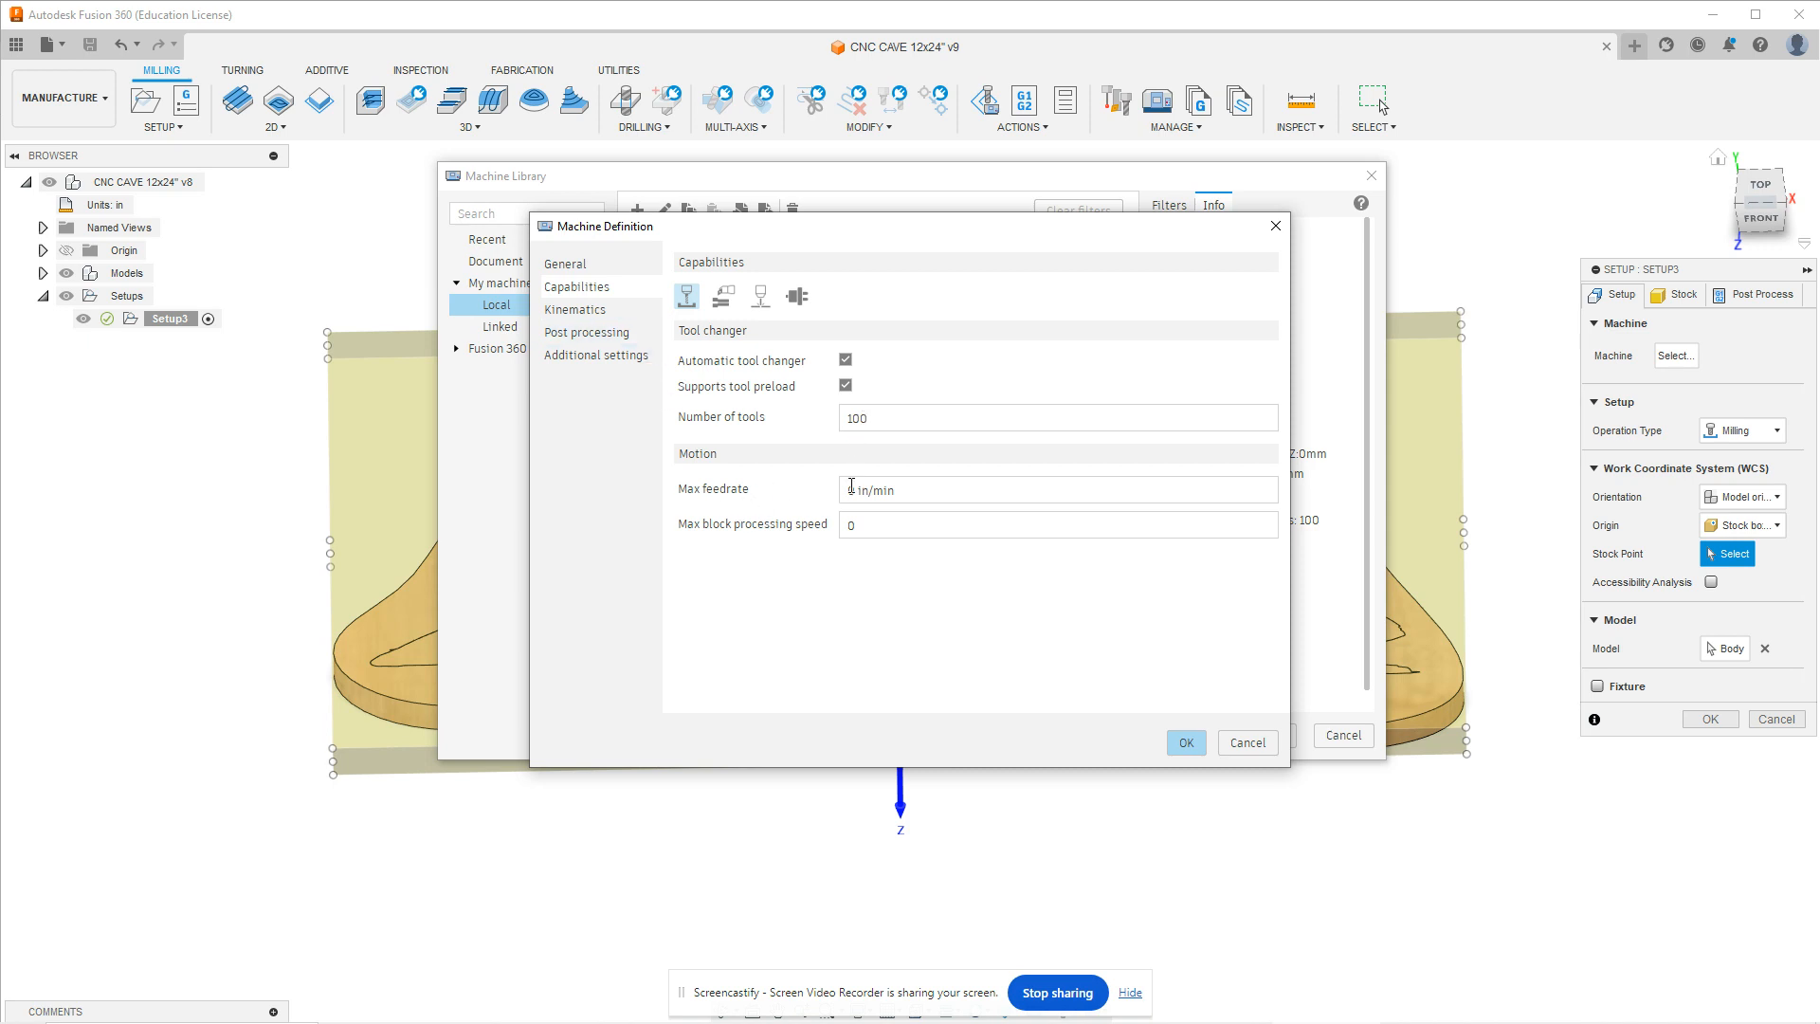
left_click(584, 311)
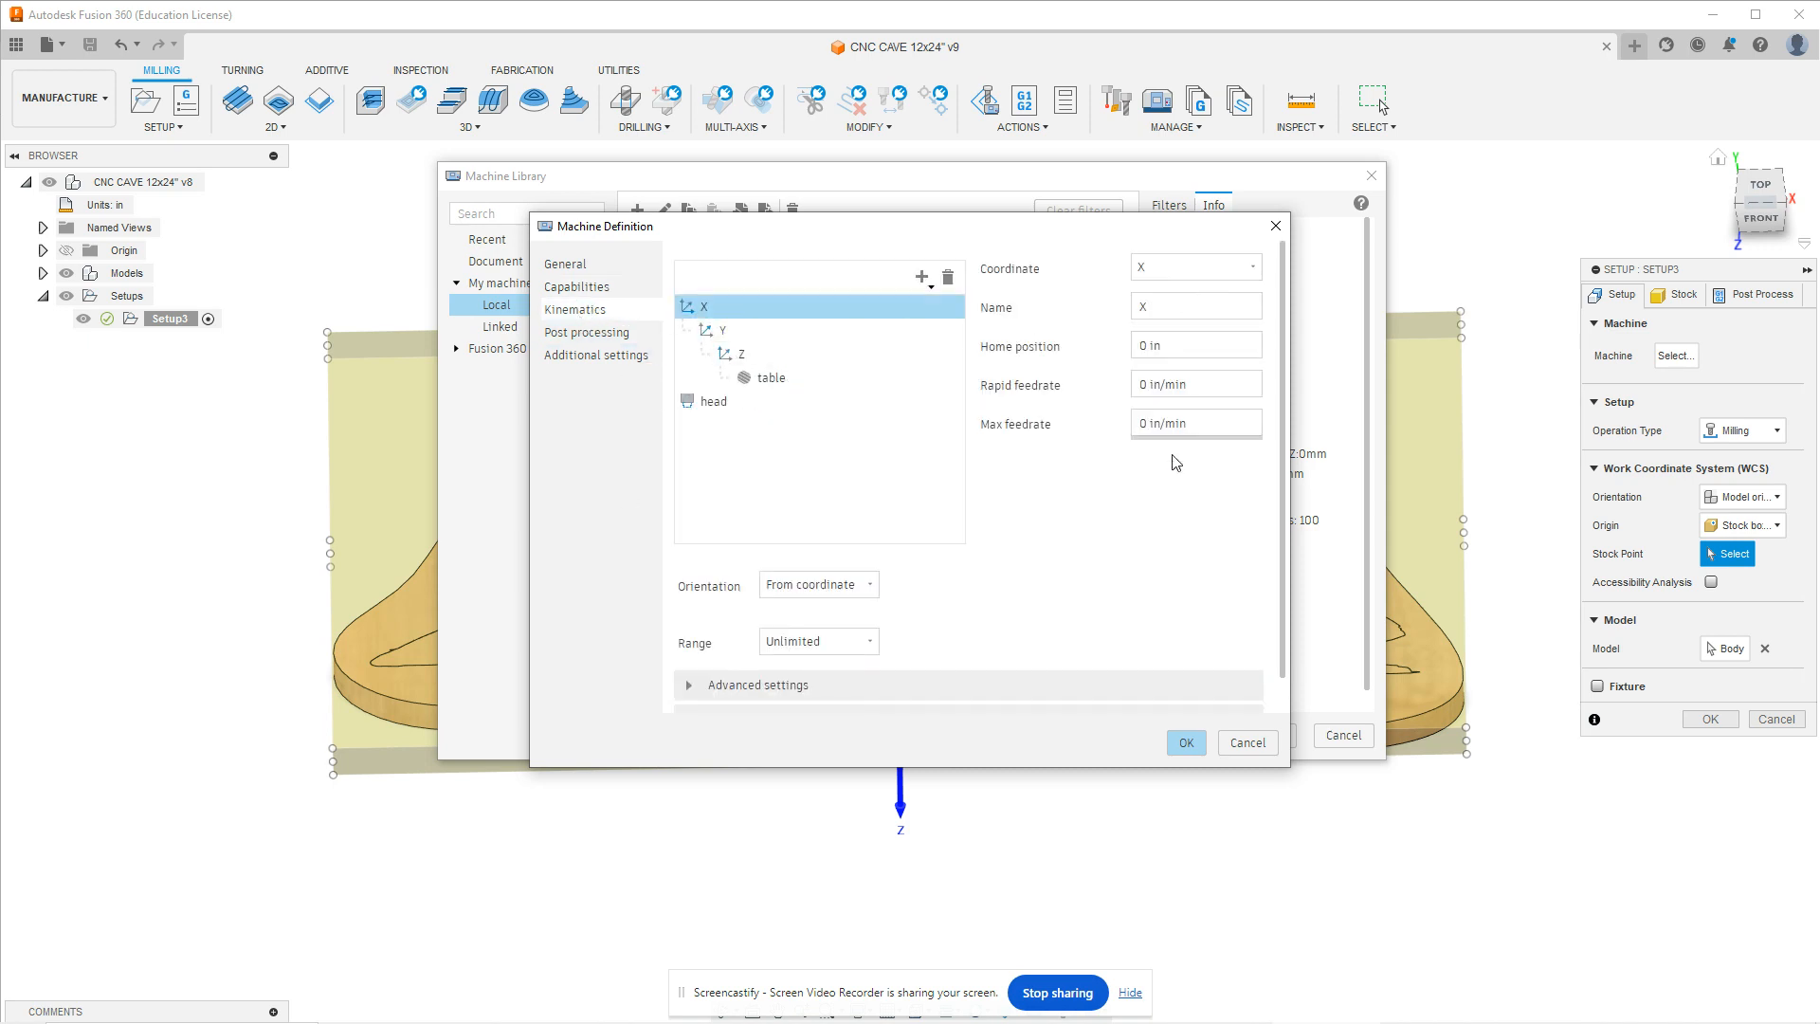
left_click(612, 336)
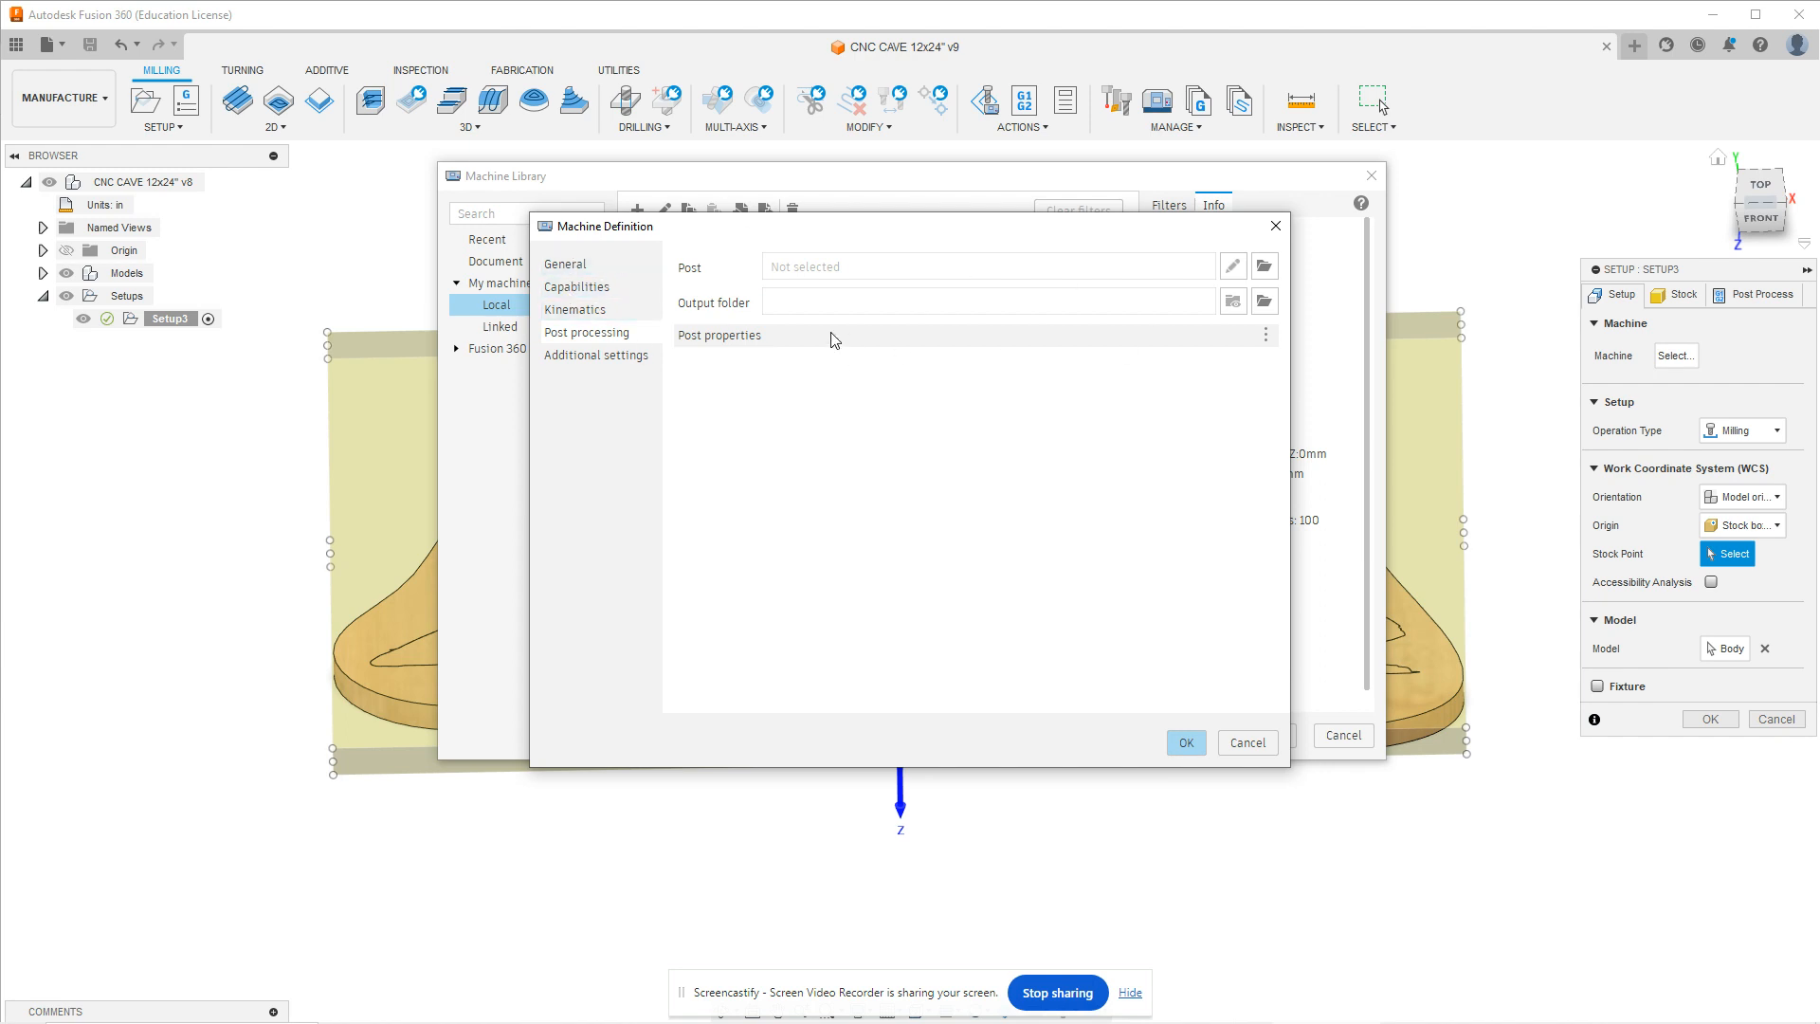
left_click(1247, 743)
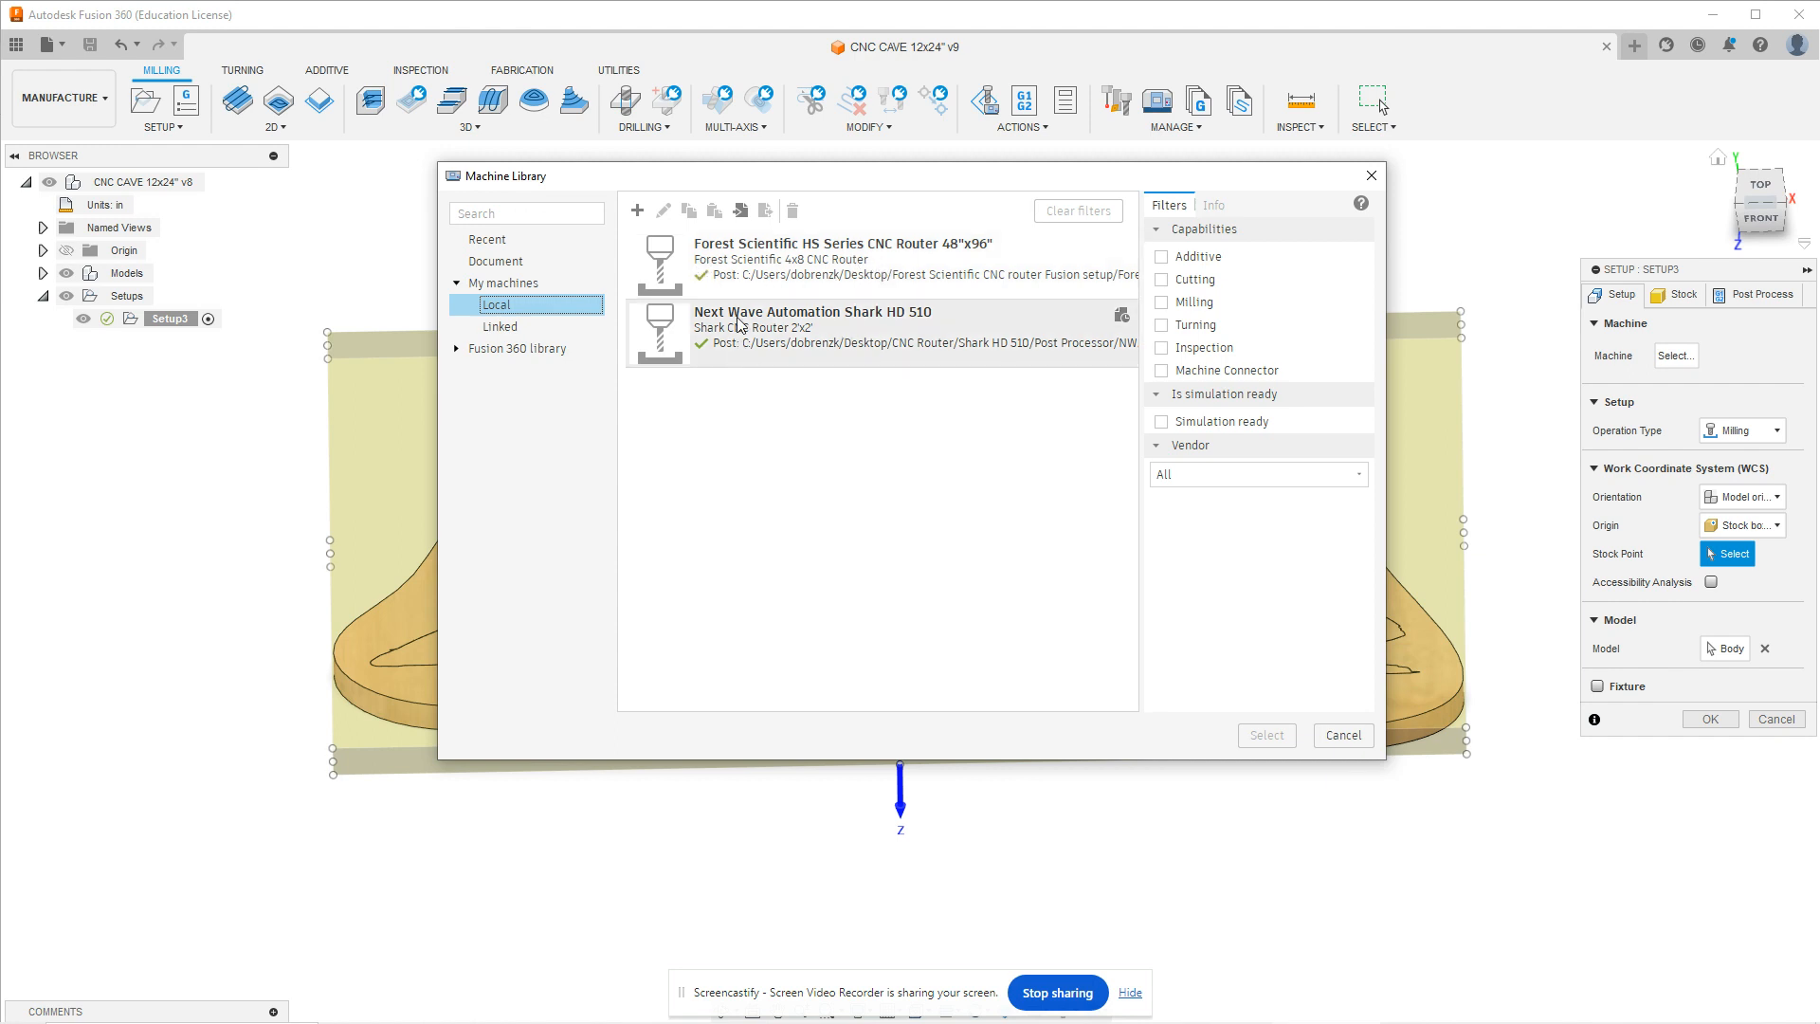
Assign the Next Wave Automation Shark HD 510 machine to the setup and accept the machine conversion
left_click(819, 336)
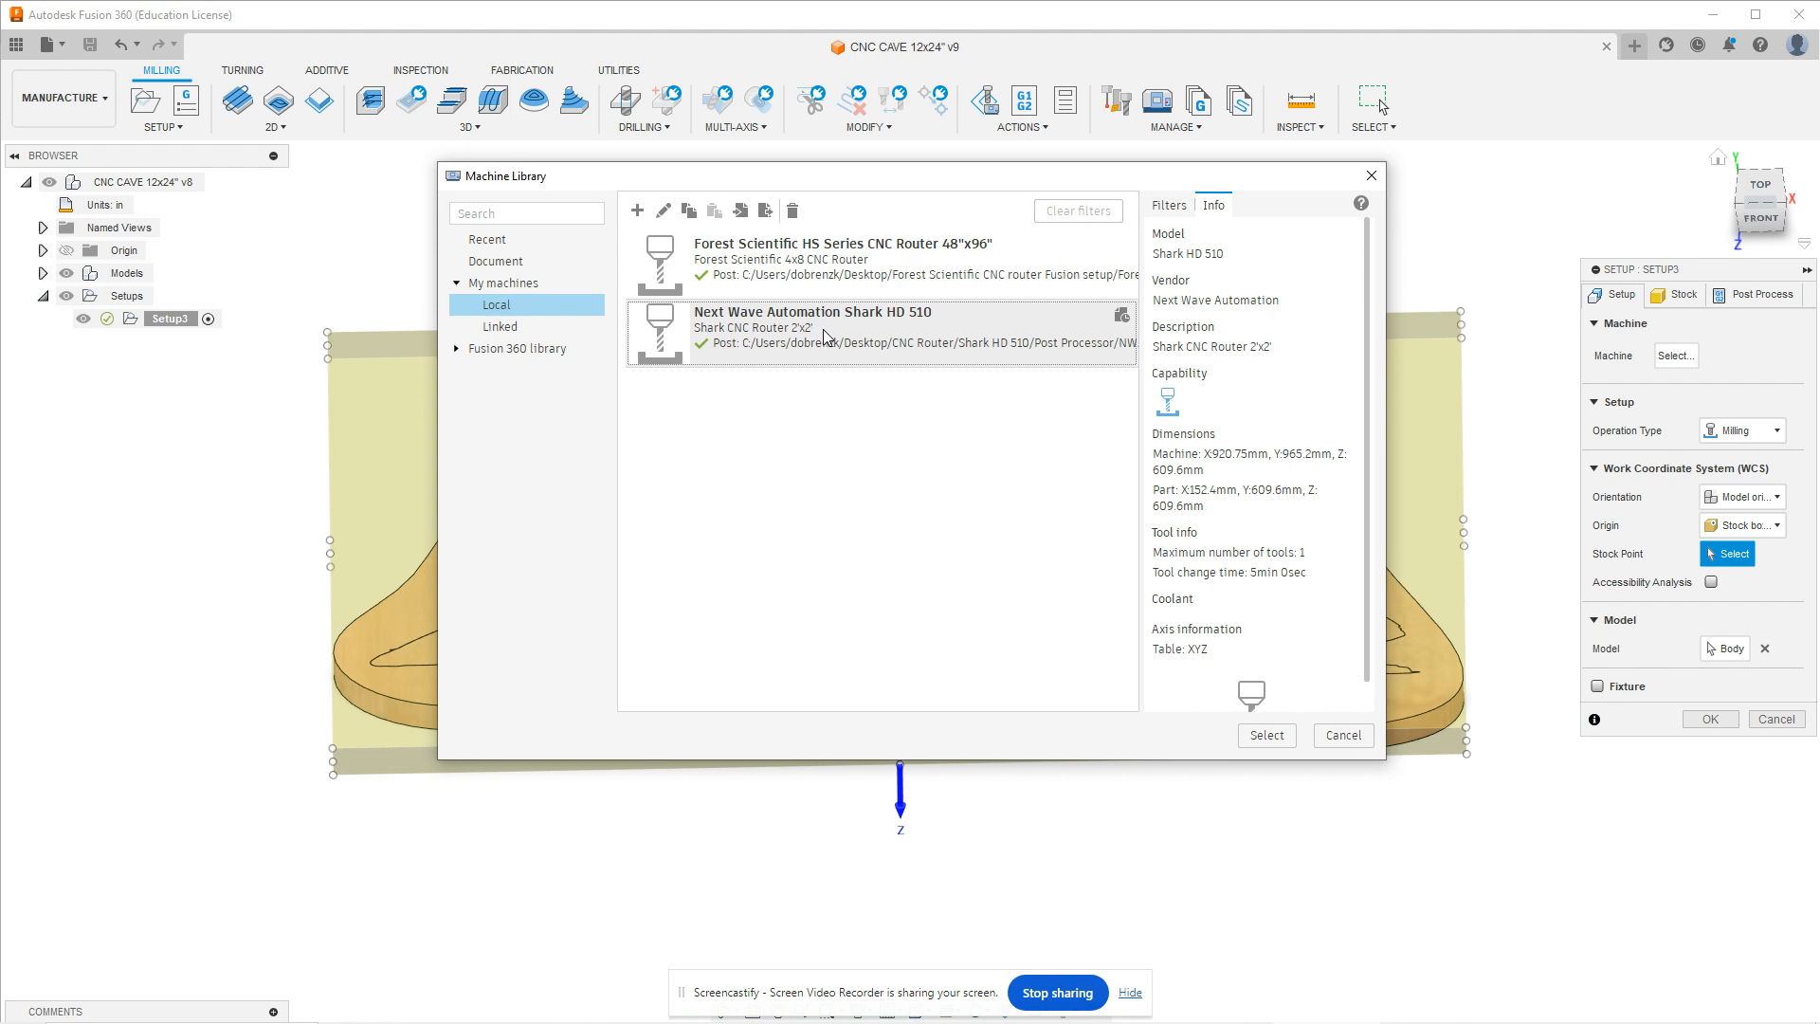
left_click(749, 315)
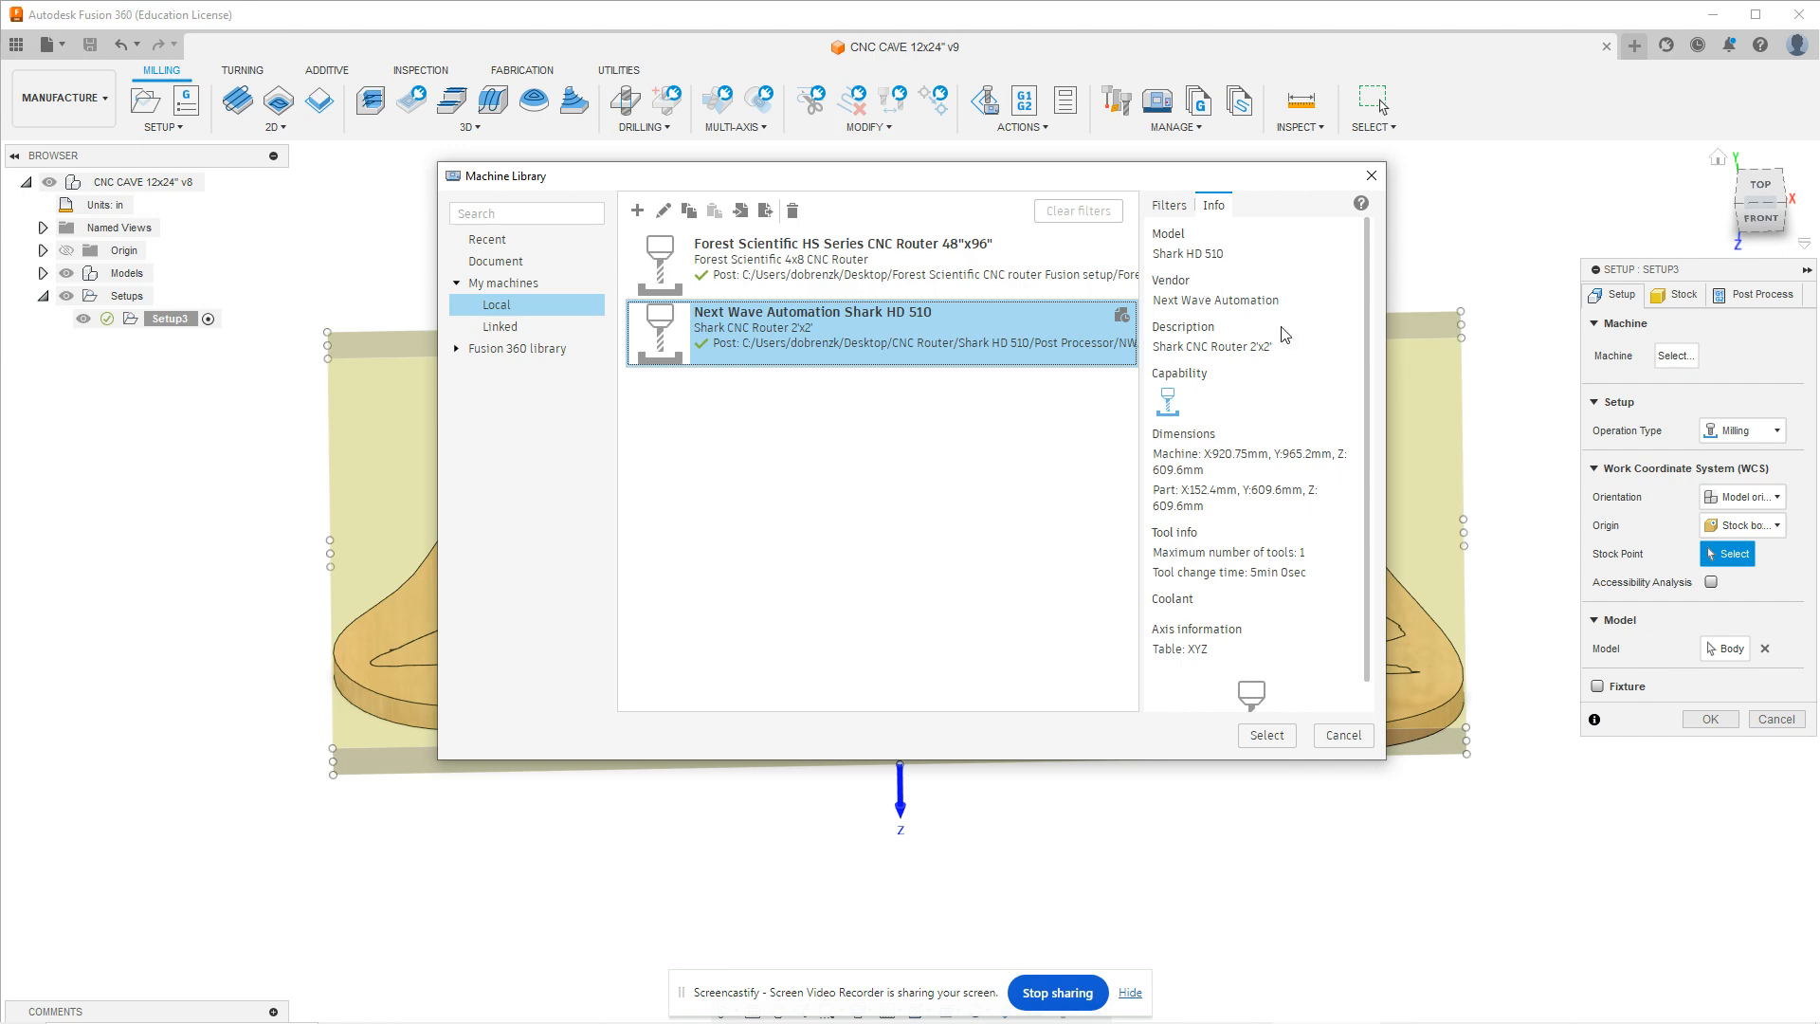
left_click(1268, 736)
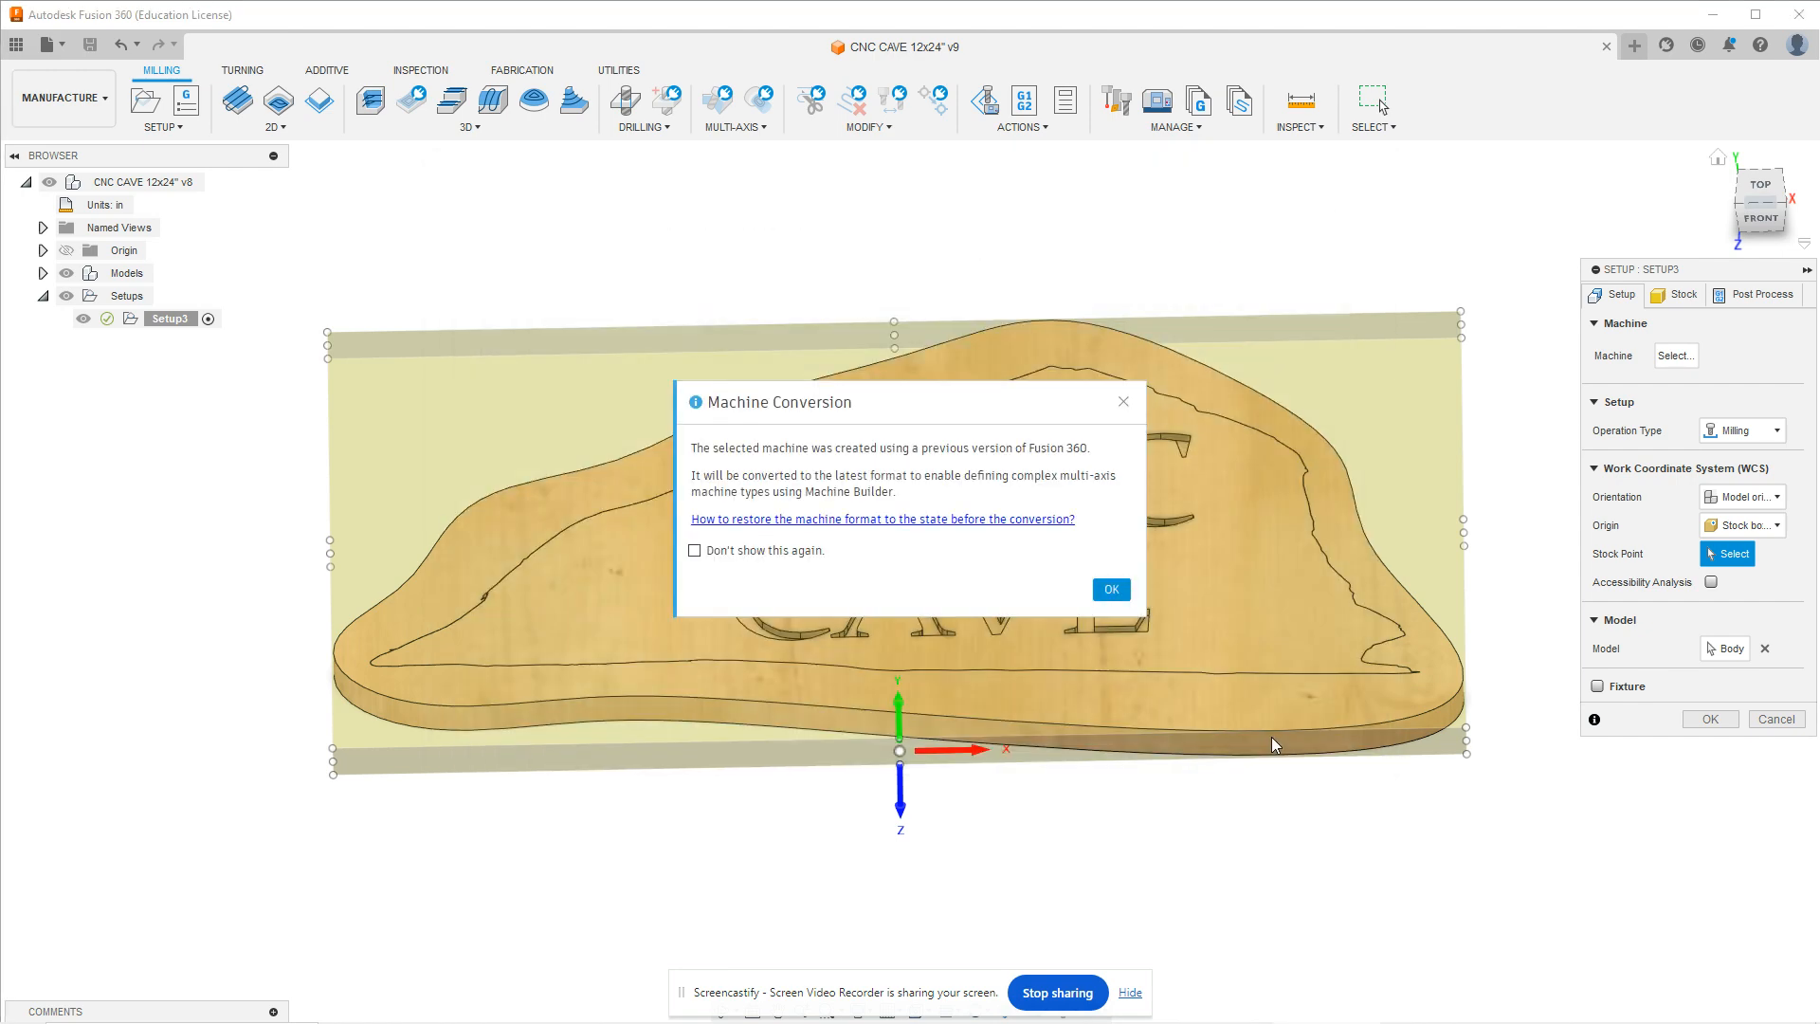
left_click(1111, 588)
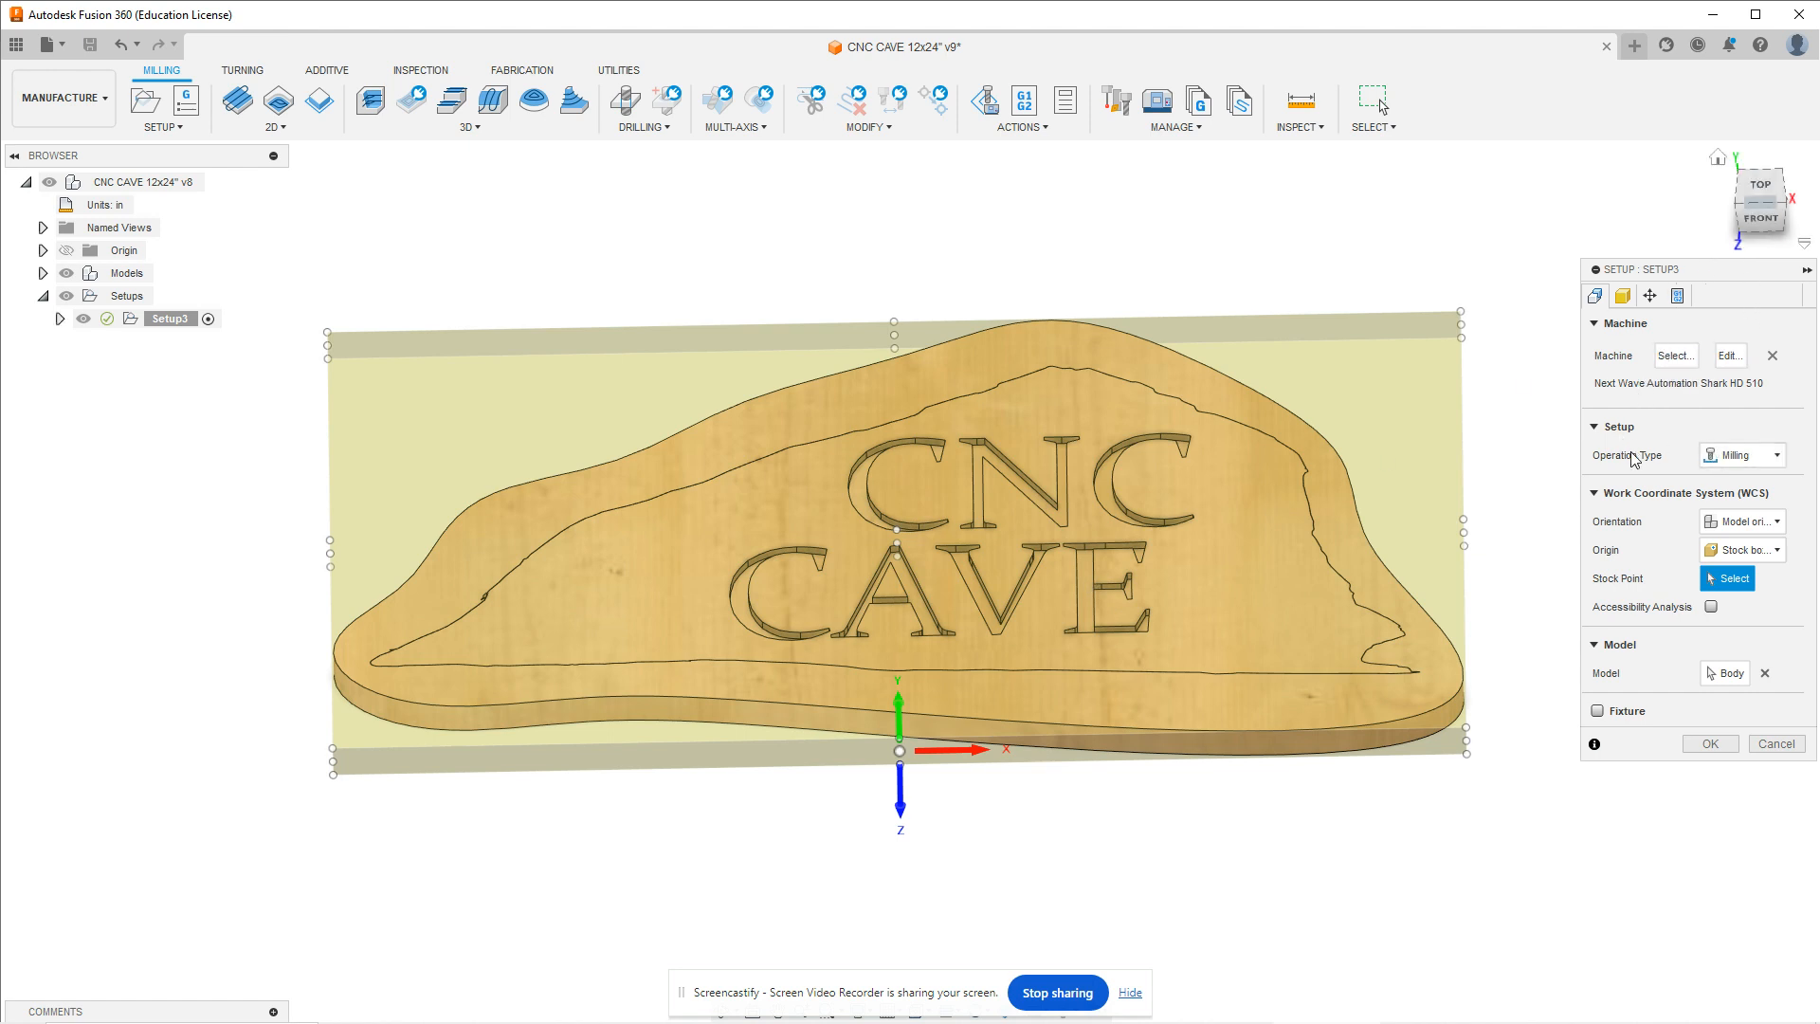
Keep Milling as the operation type and place the work coordinate origin at the stock box's front-left corner
left_click(1722, 459)
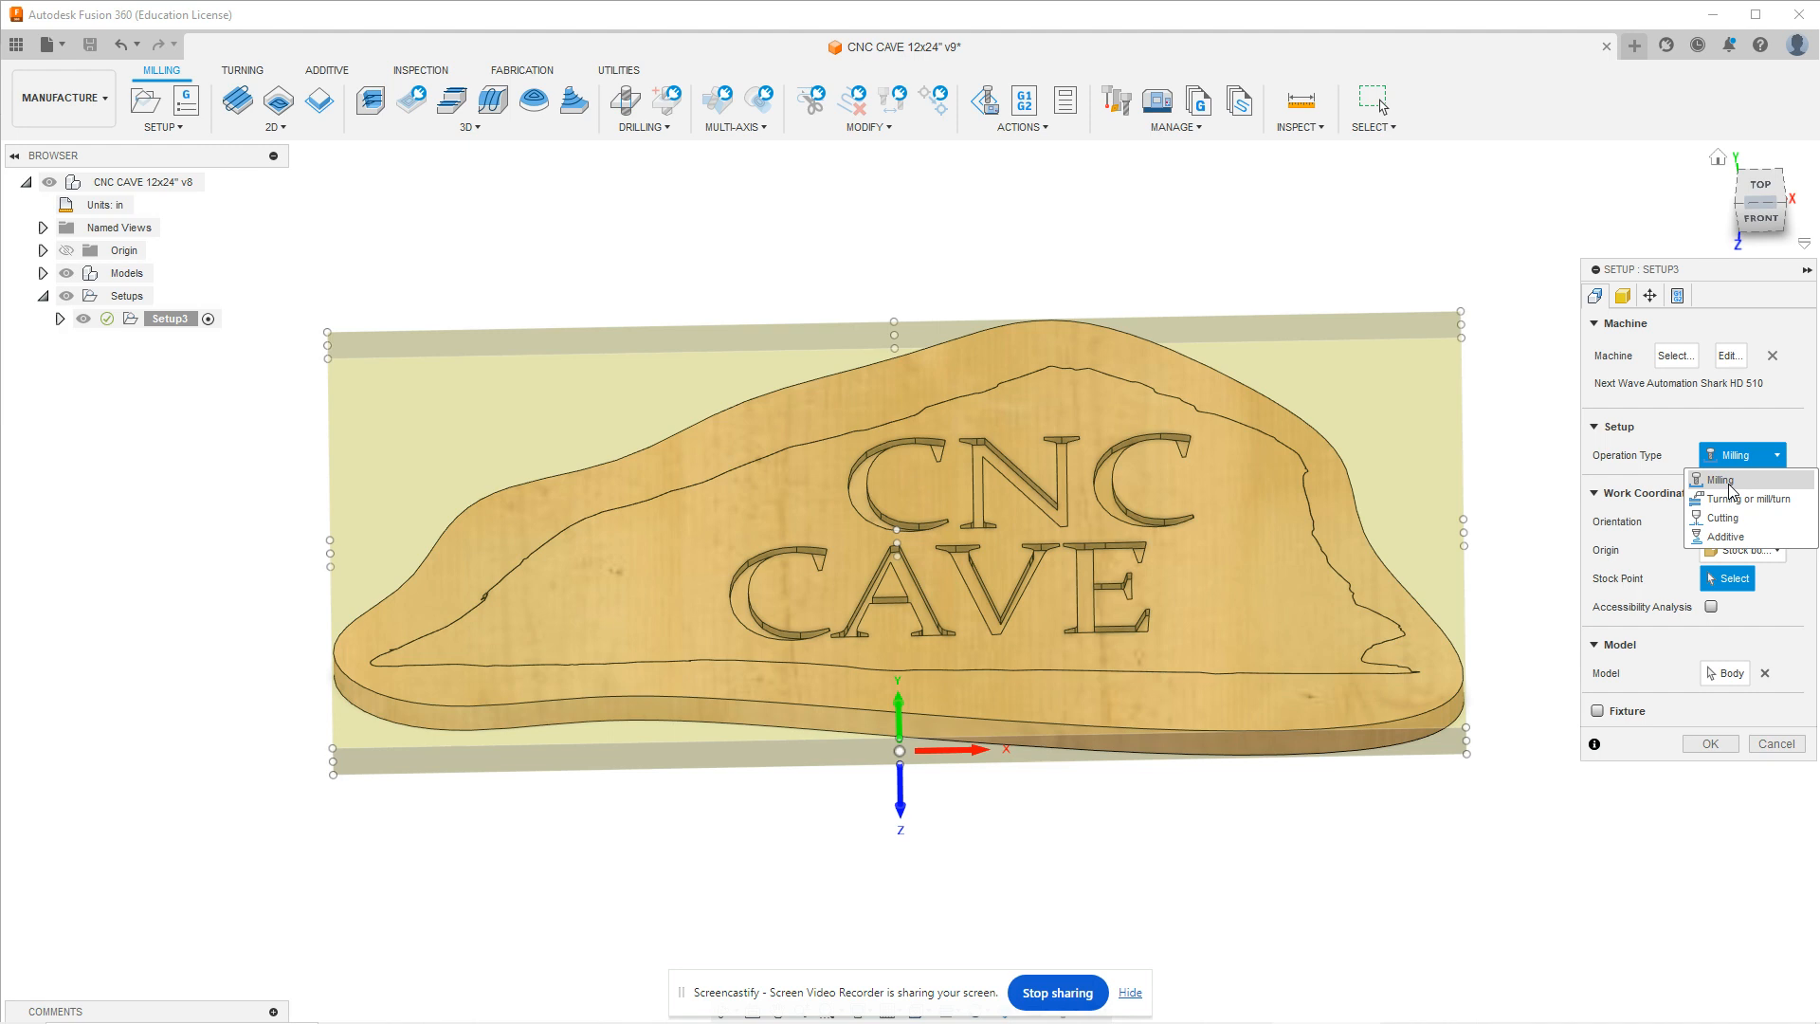
left_click(1731, 484)
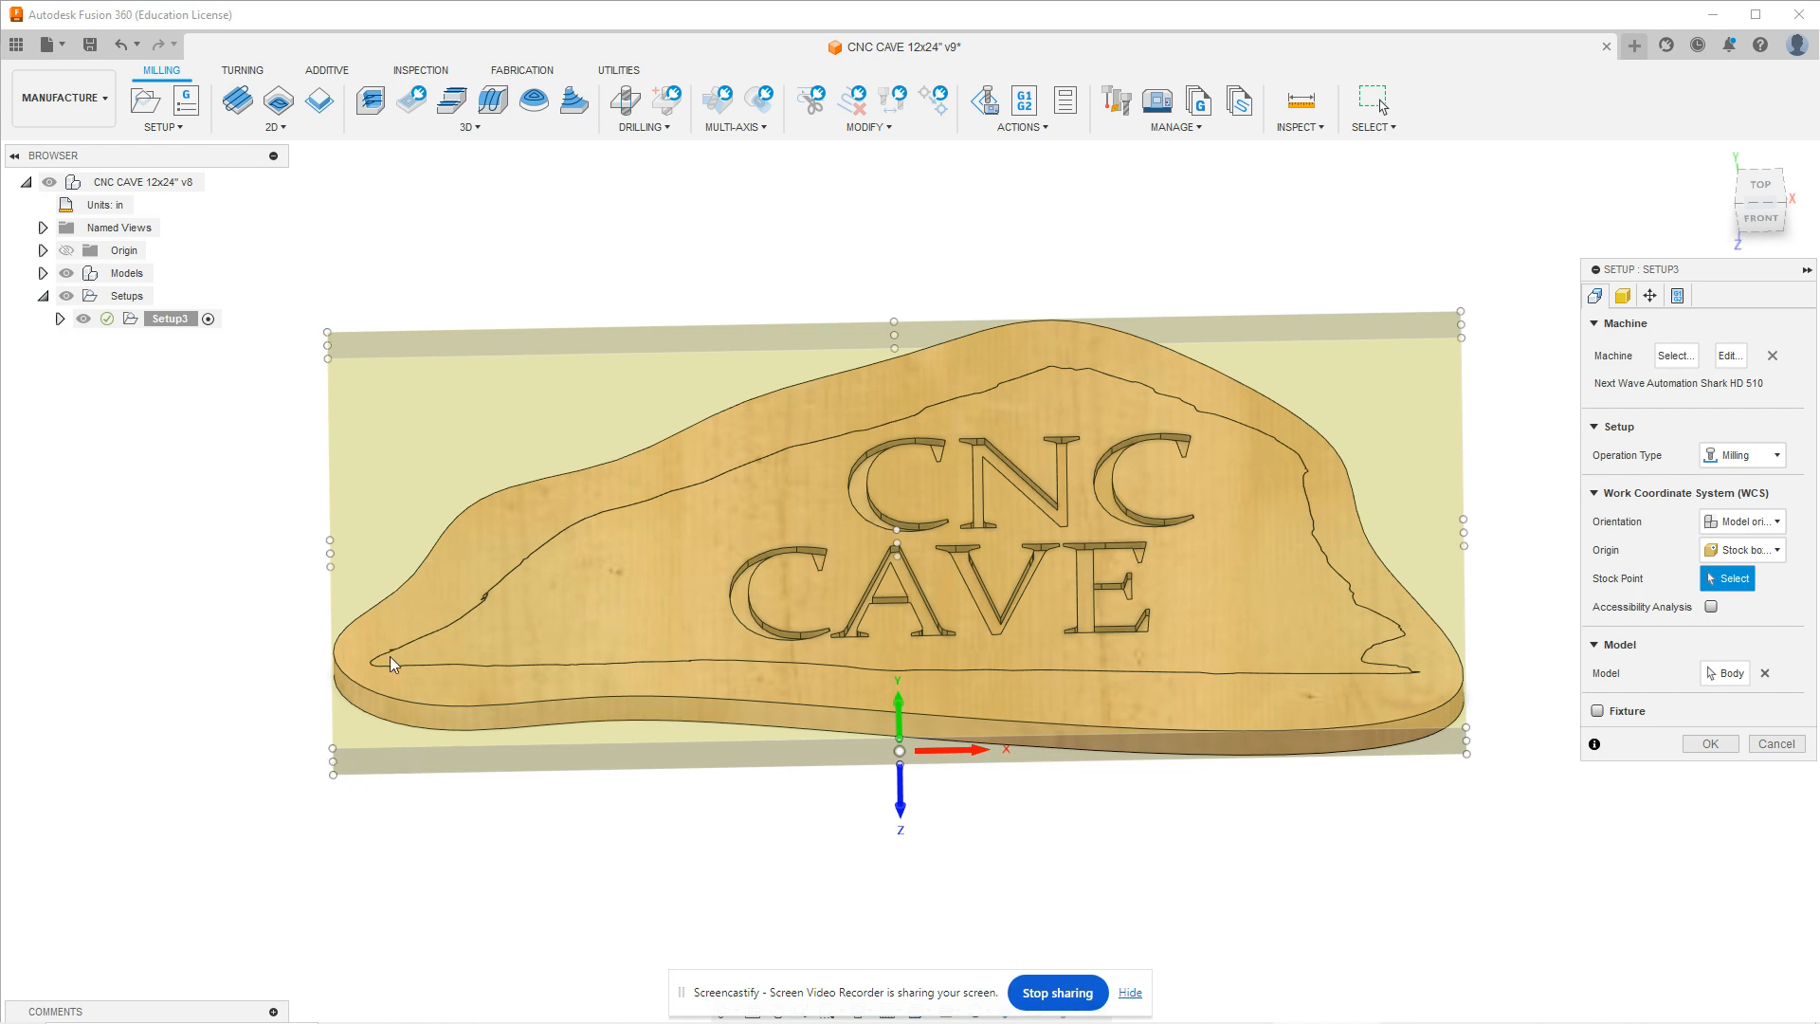
left_click(334, 745)
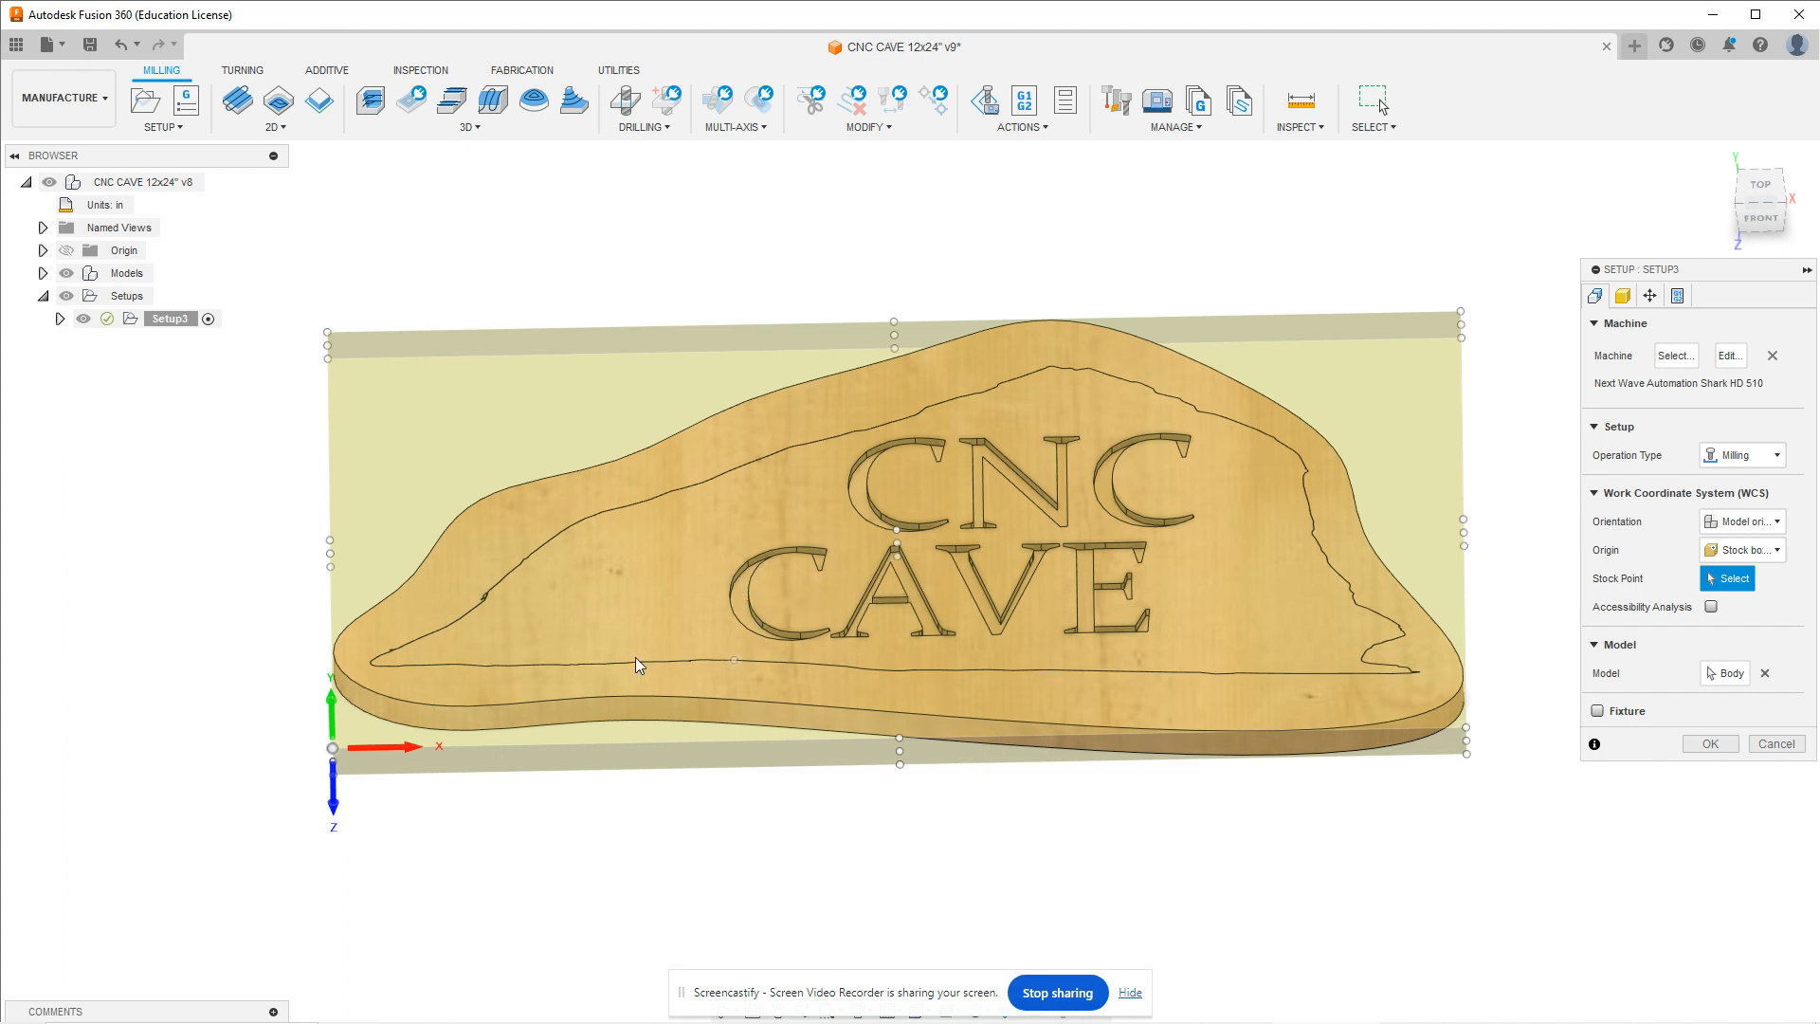
middle_click_drag(761, 424, 784, 387)
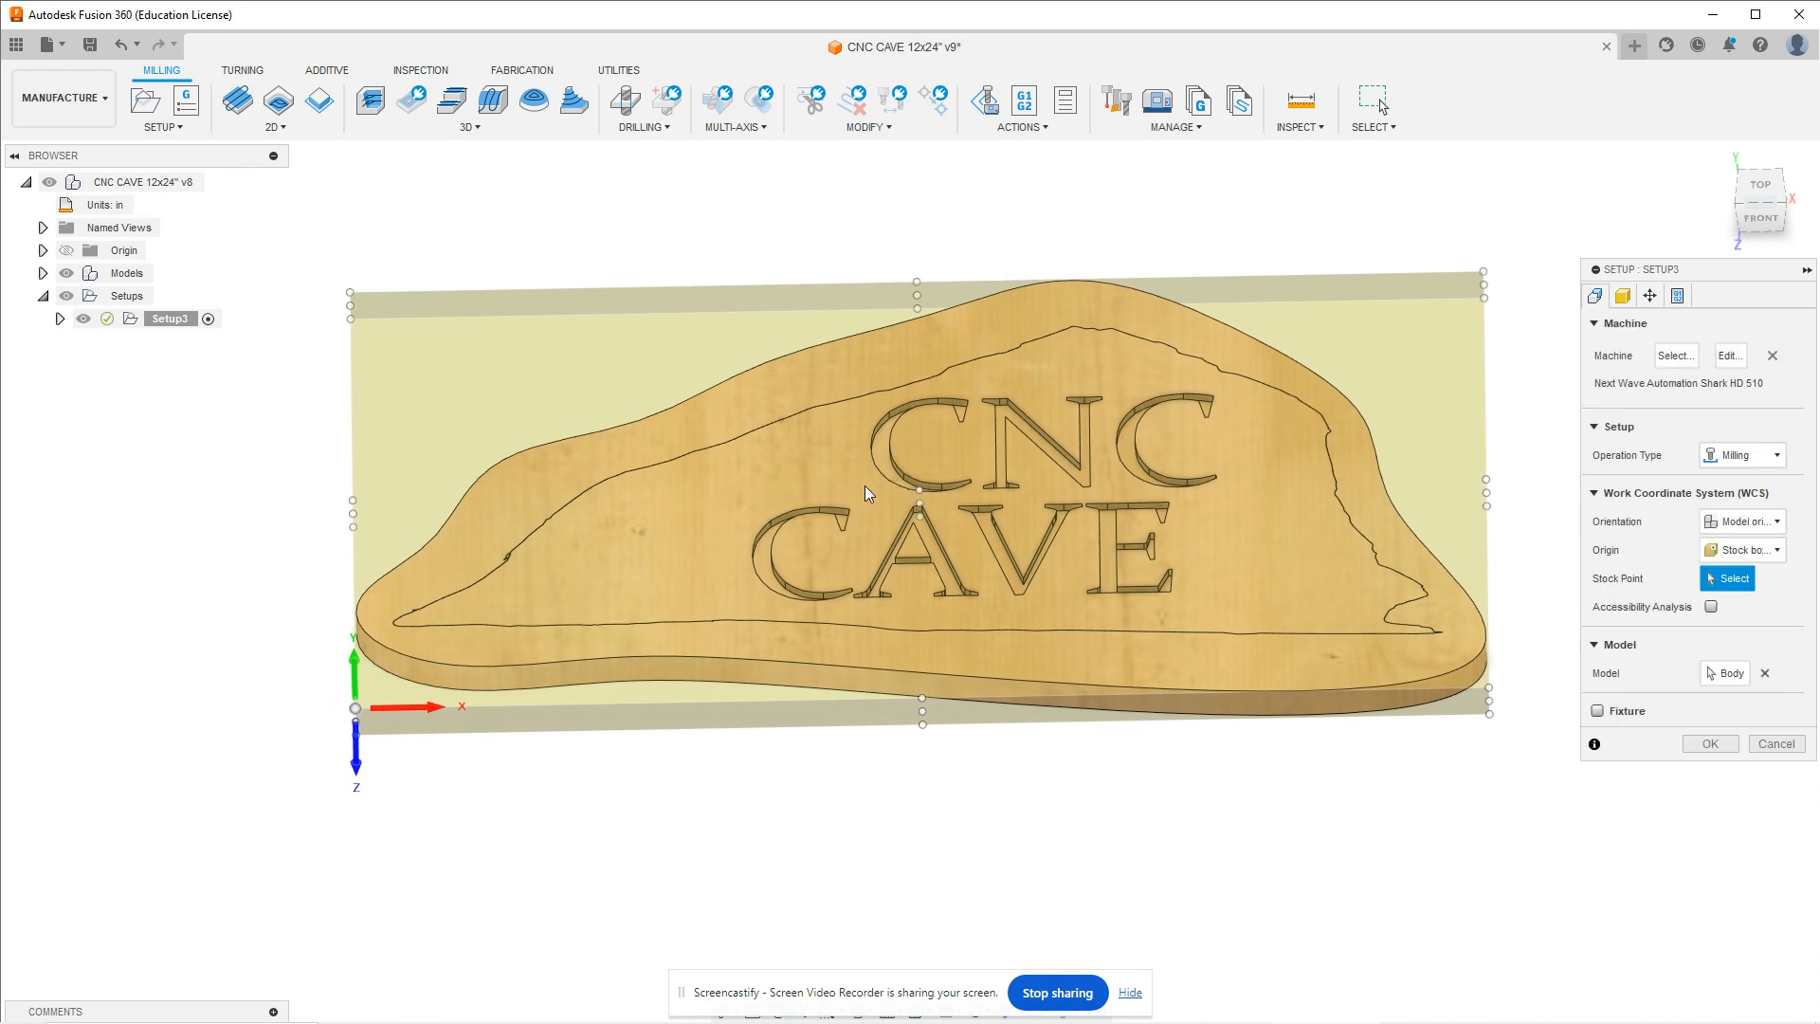
Orient the work coordinate system by X and Y axes, using the origin's Z axis as the Y axis and flipping it
left_click(1735, 522)
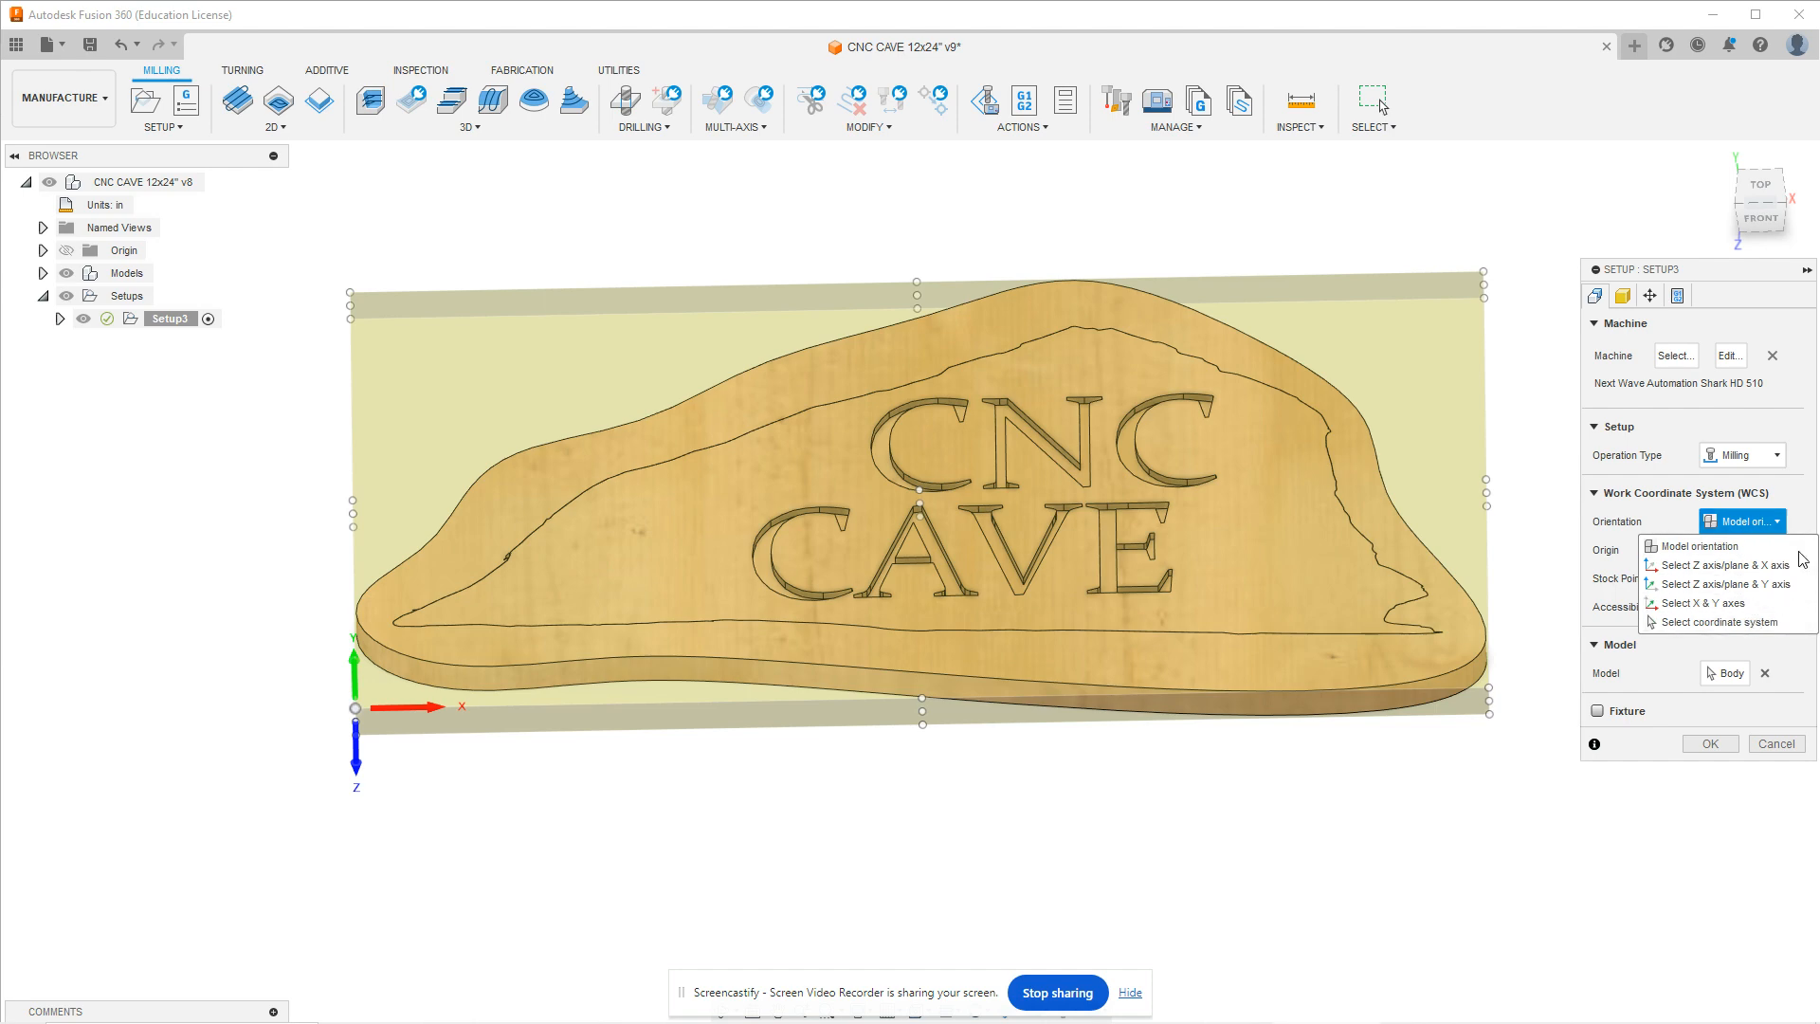
left_click(1721, 605)
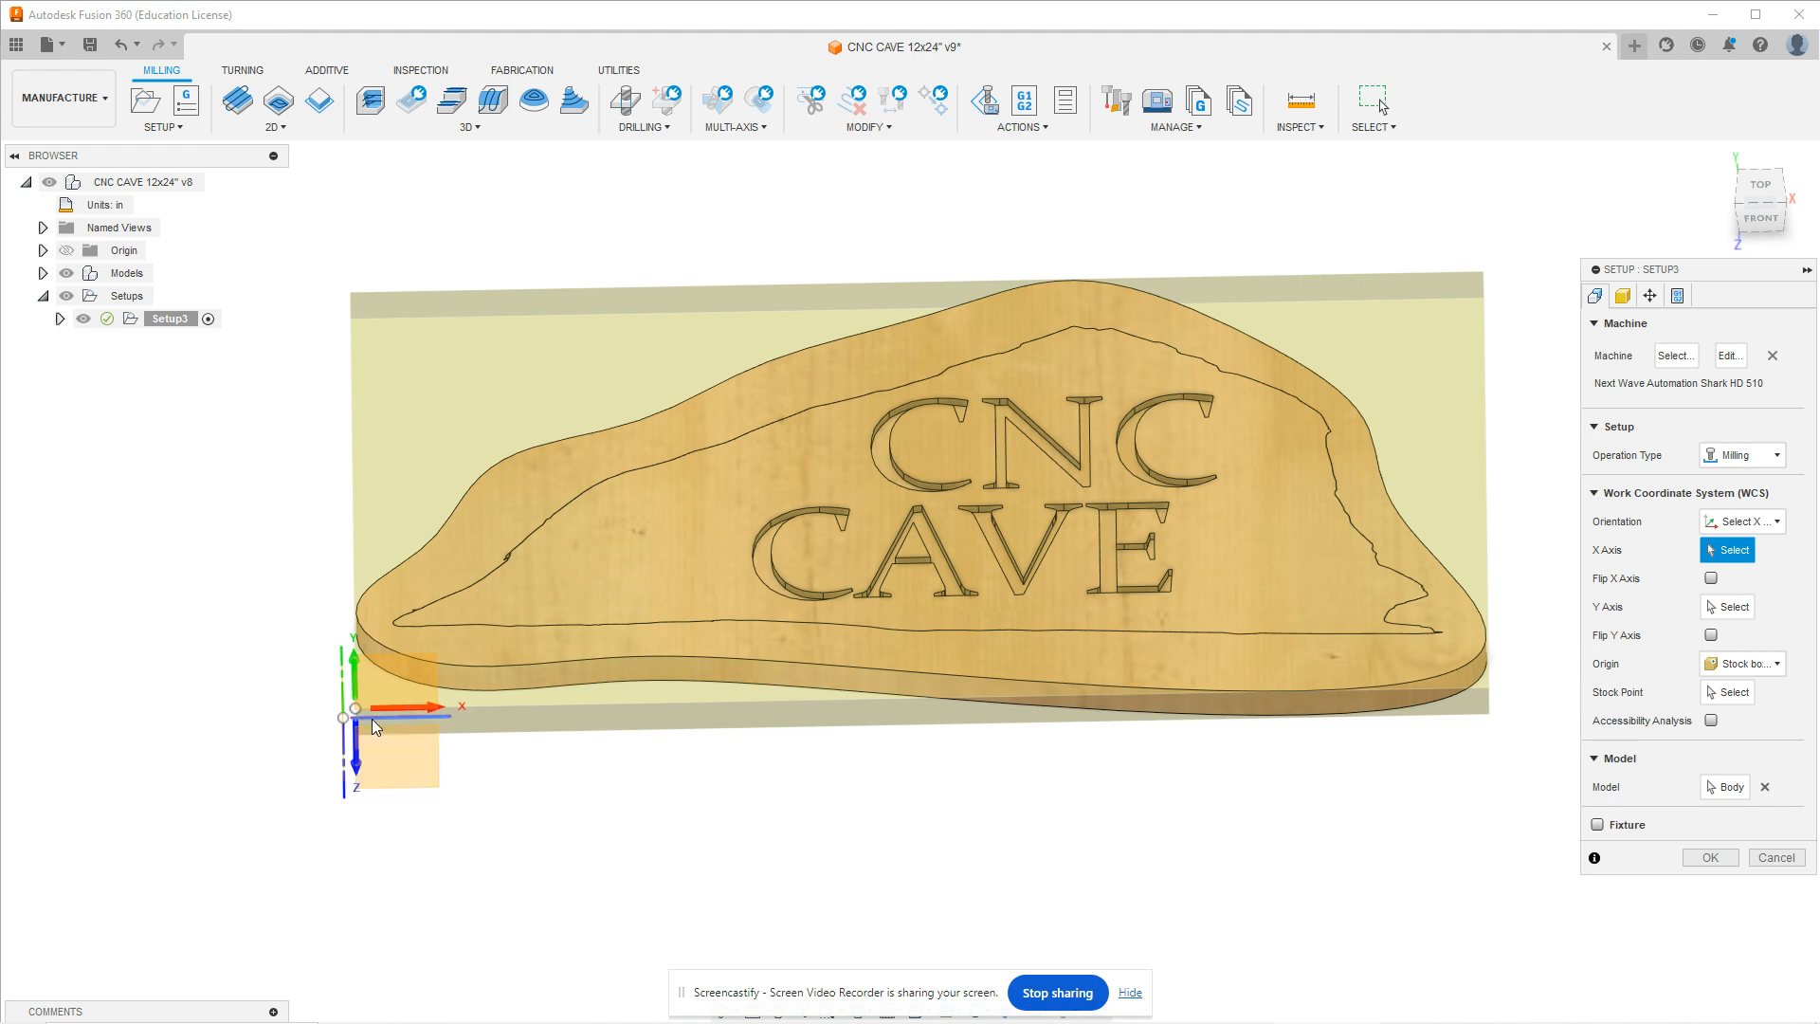
left_click(42, 250)
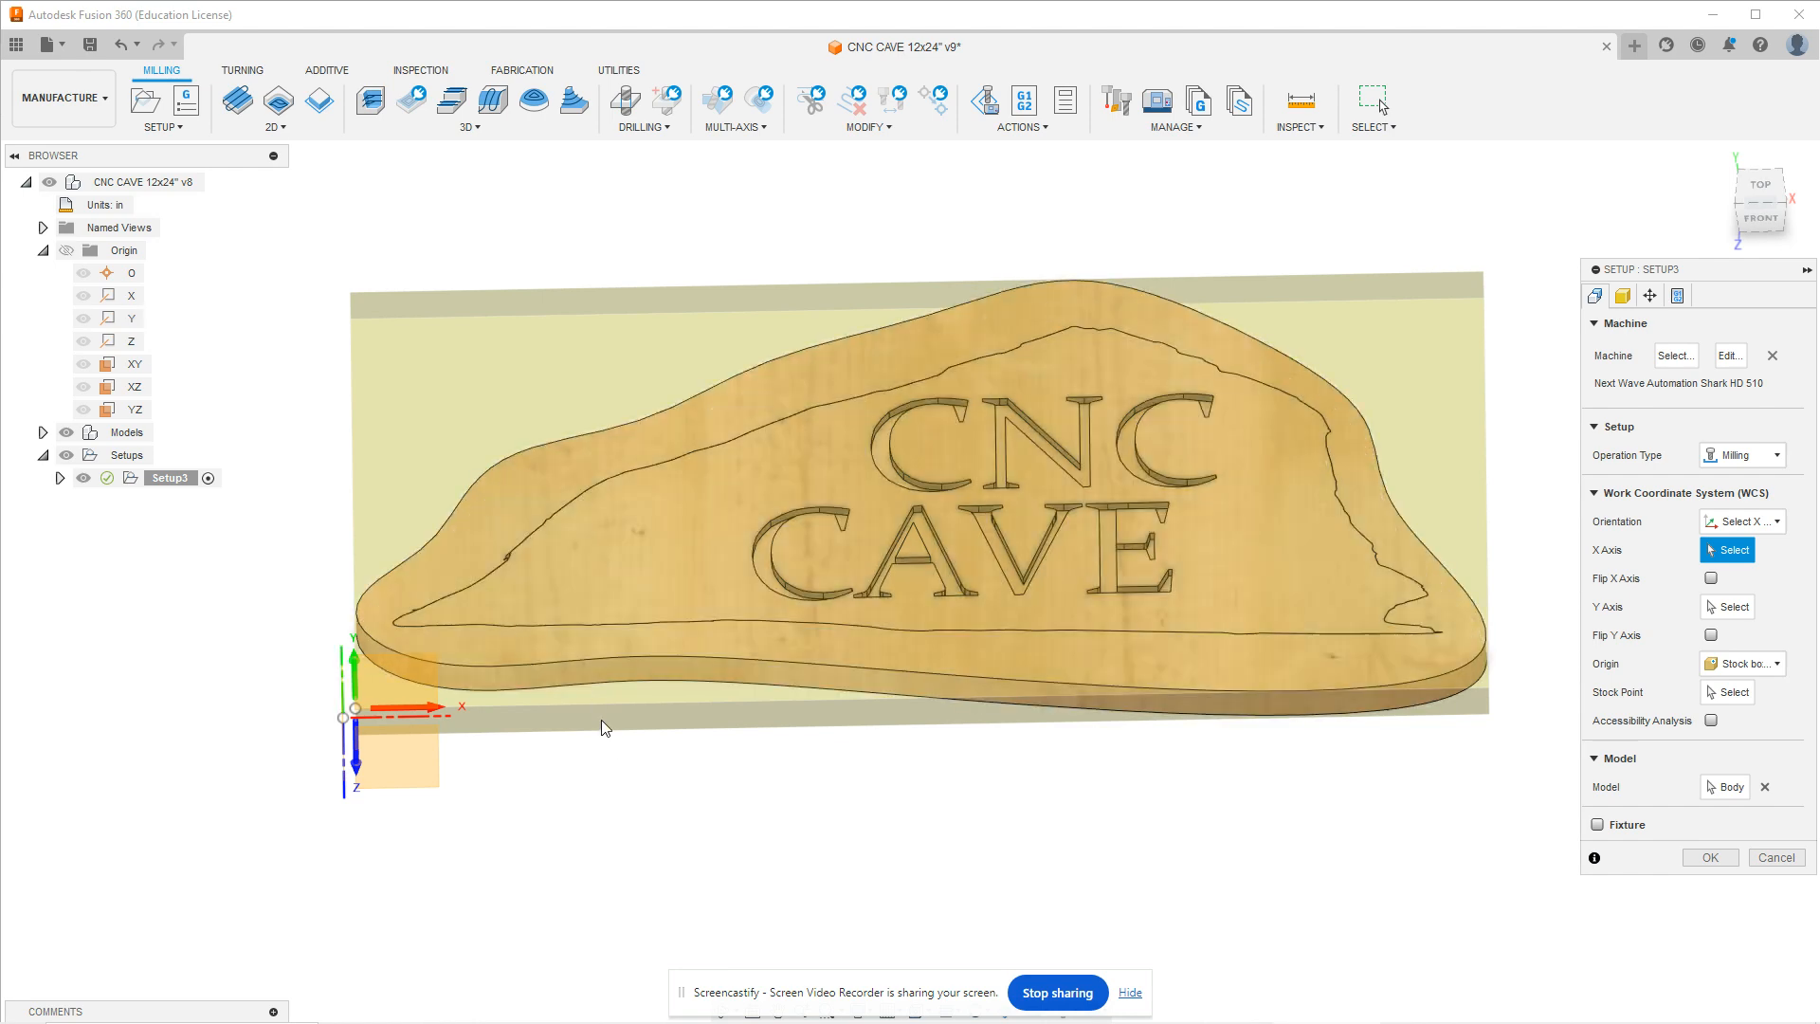
middle_click_drag(613, 724, 650, 723, "shift")
mouse_move(679, 722)
middle_mouse_down("shift")
mouse_move(658, 691)
mouse_move(621, 713)
mouse_move(675, 711)
middle_mouse_up("shift")
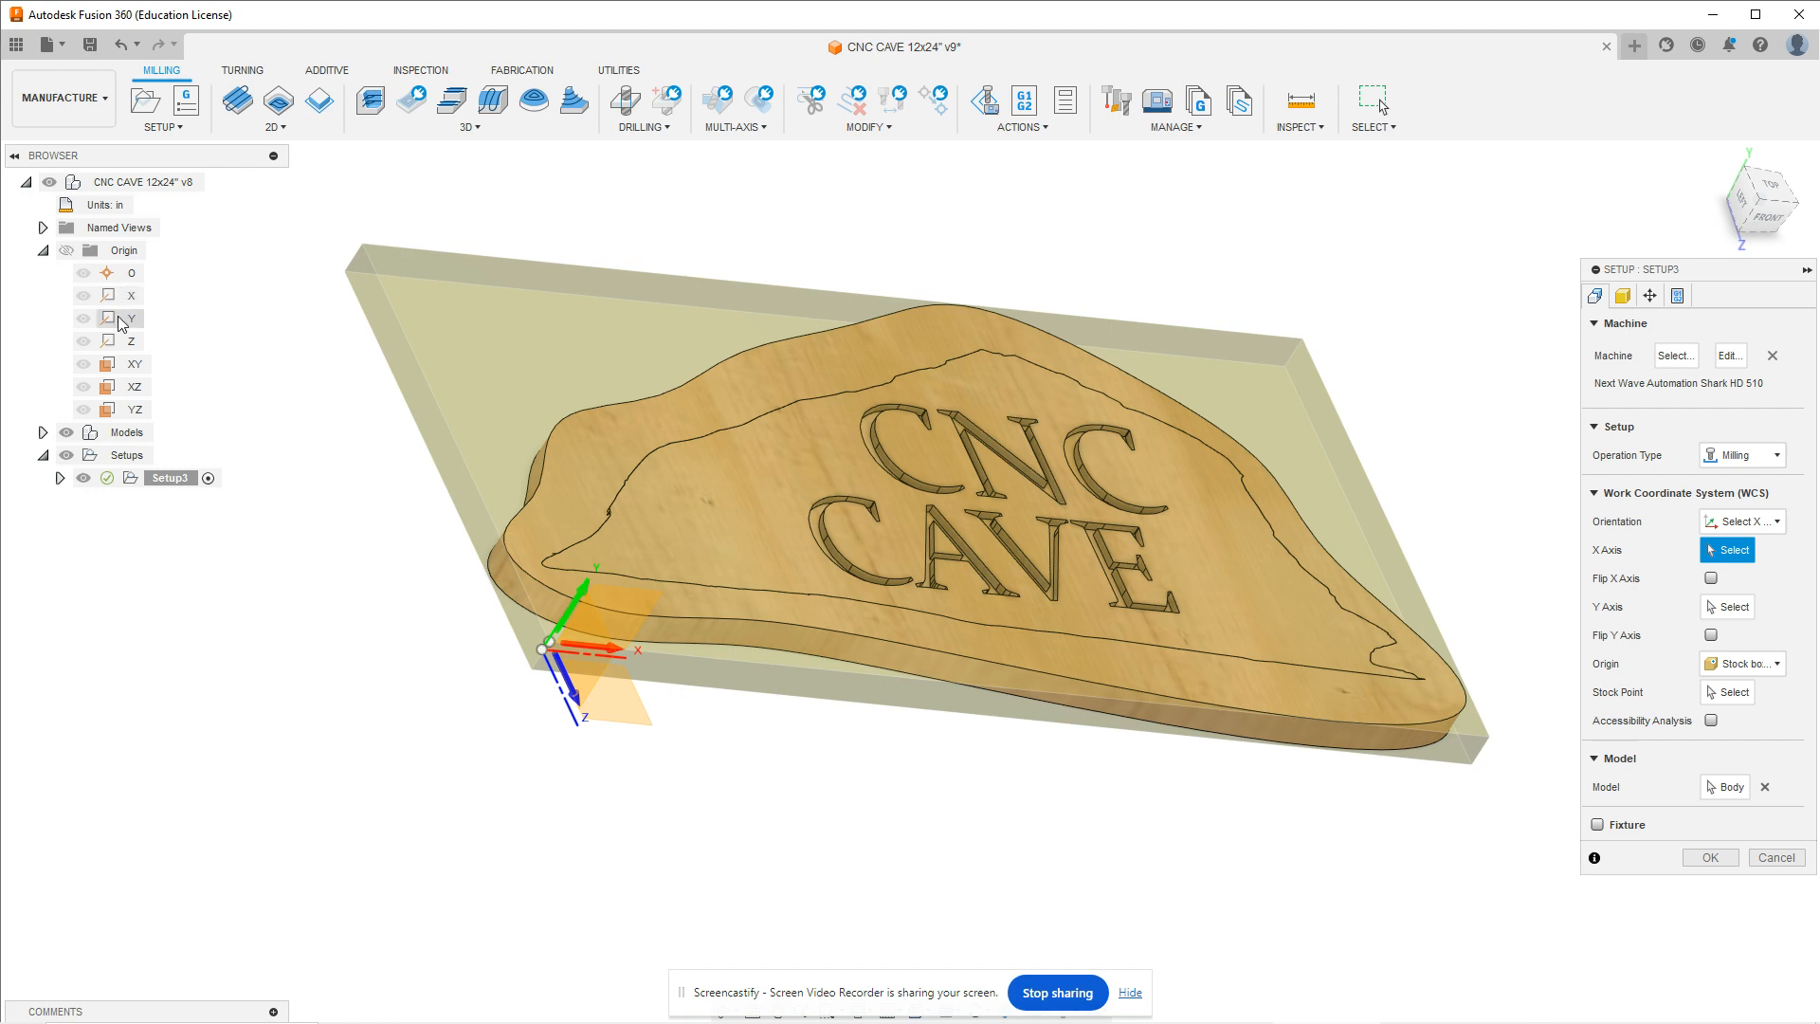
left_click(1723, 609)
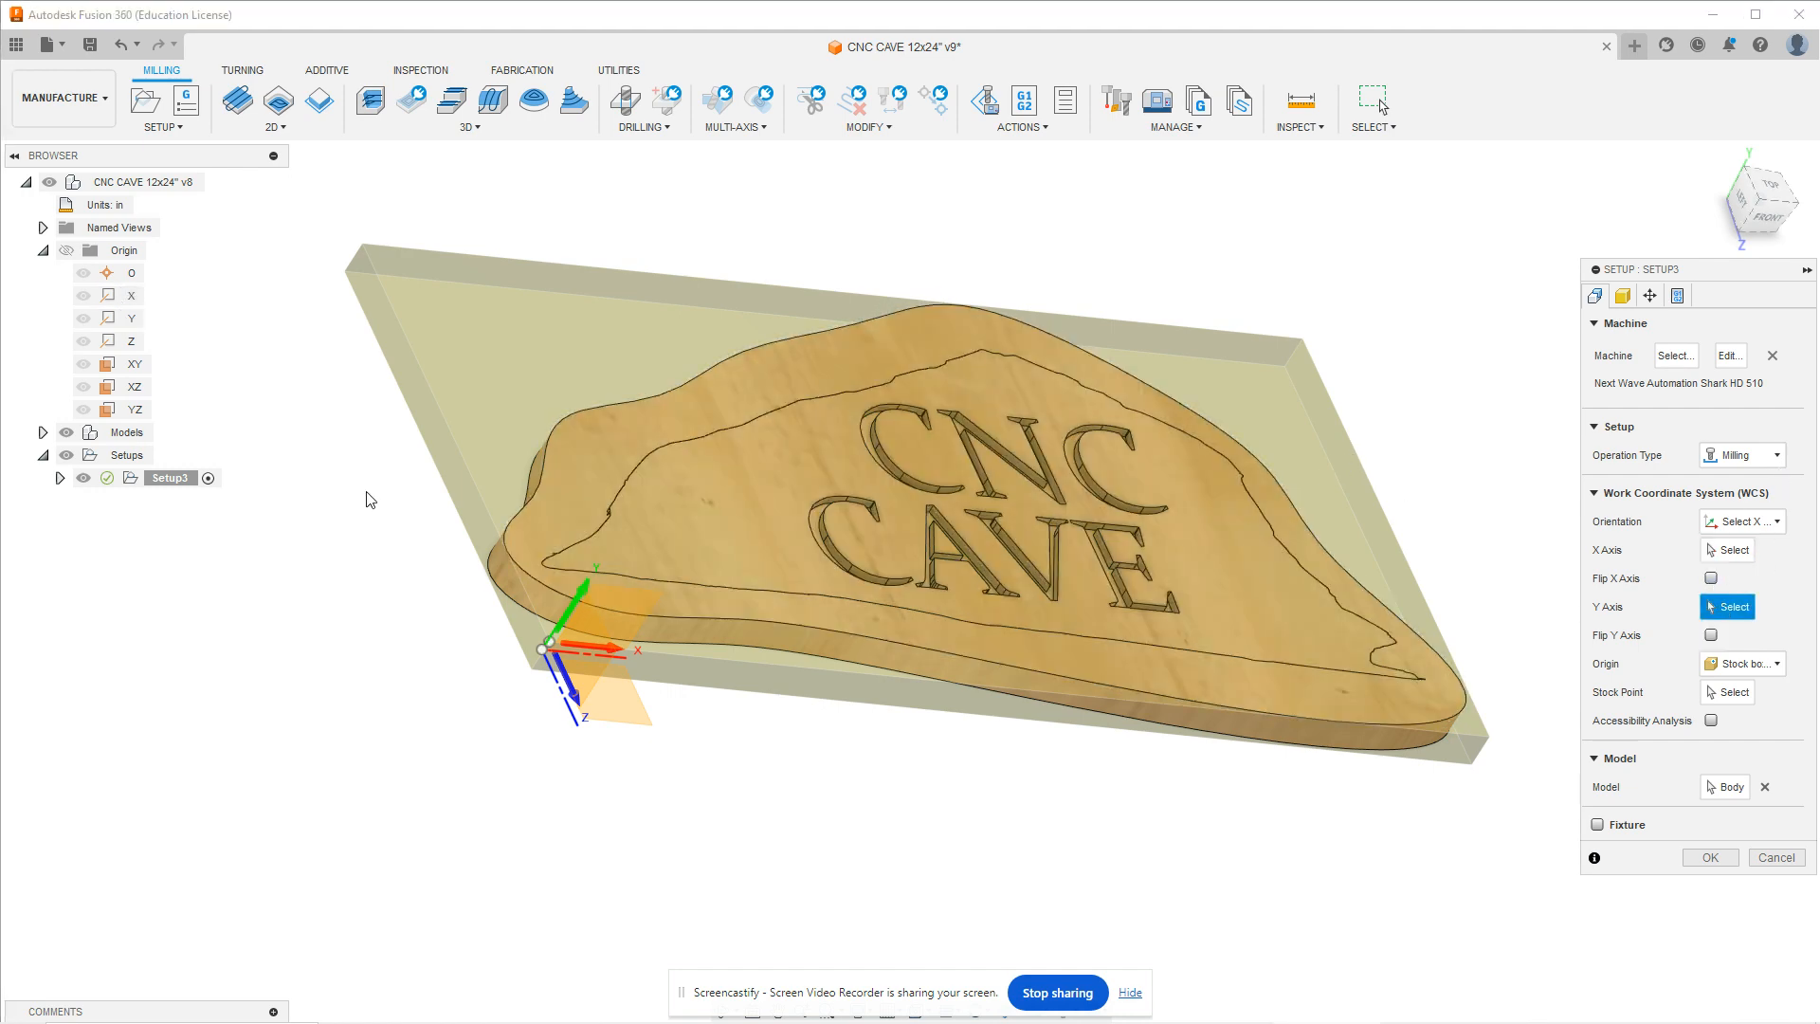
left_click(128, 345)
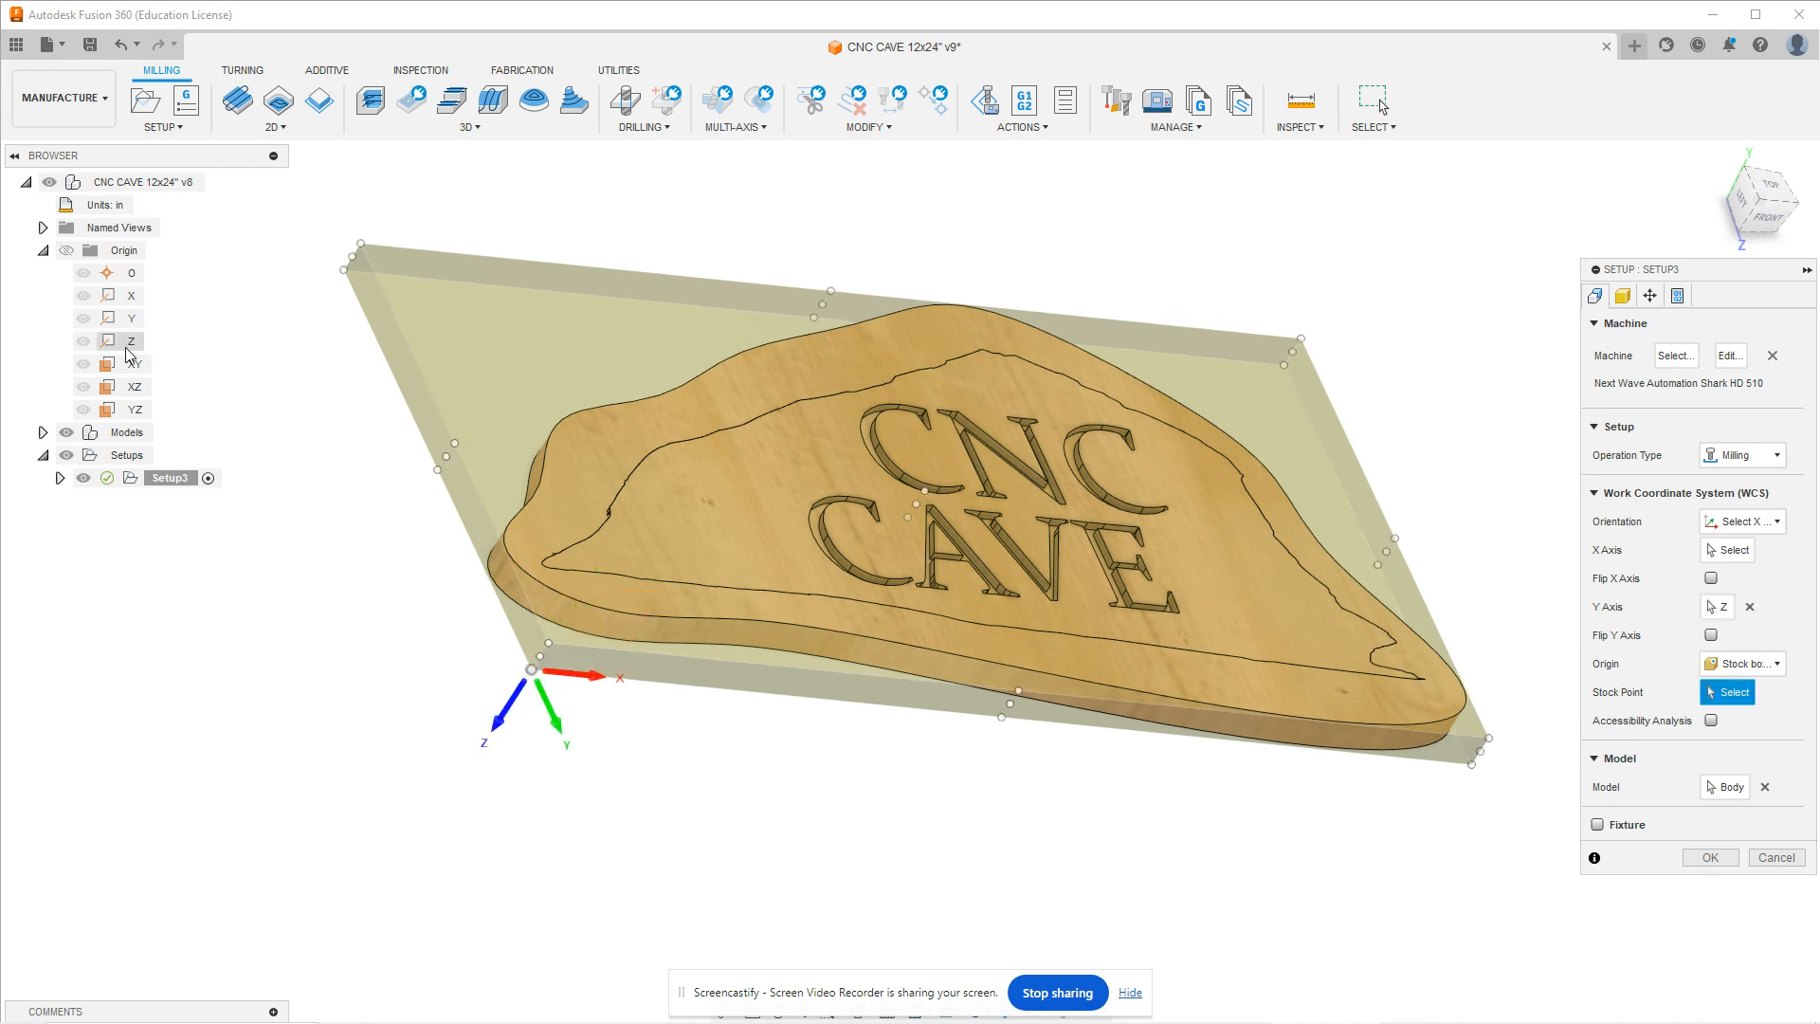
left_click(1711, 635)
middle_click_drag(474, 789, 520, 521)
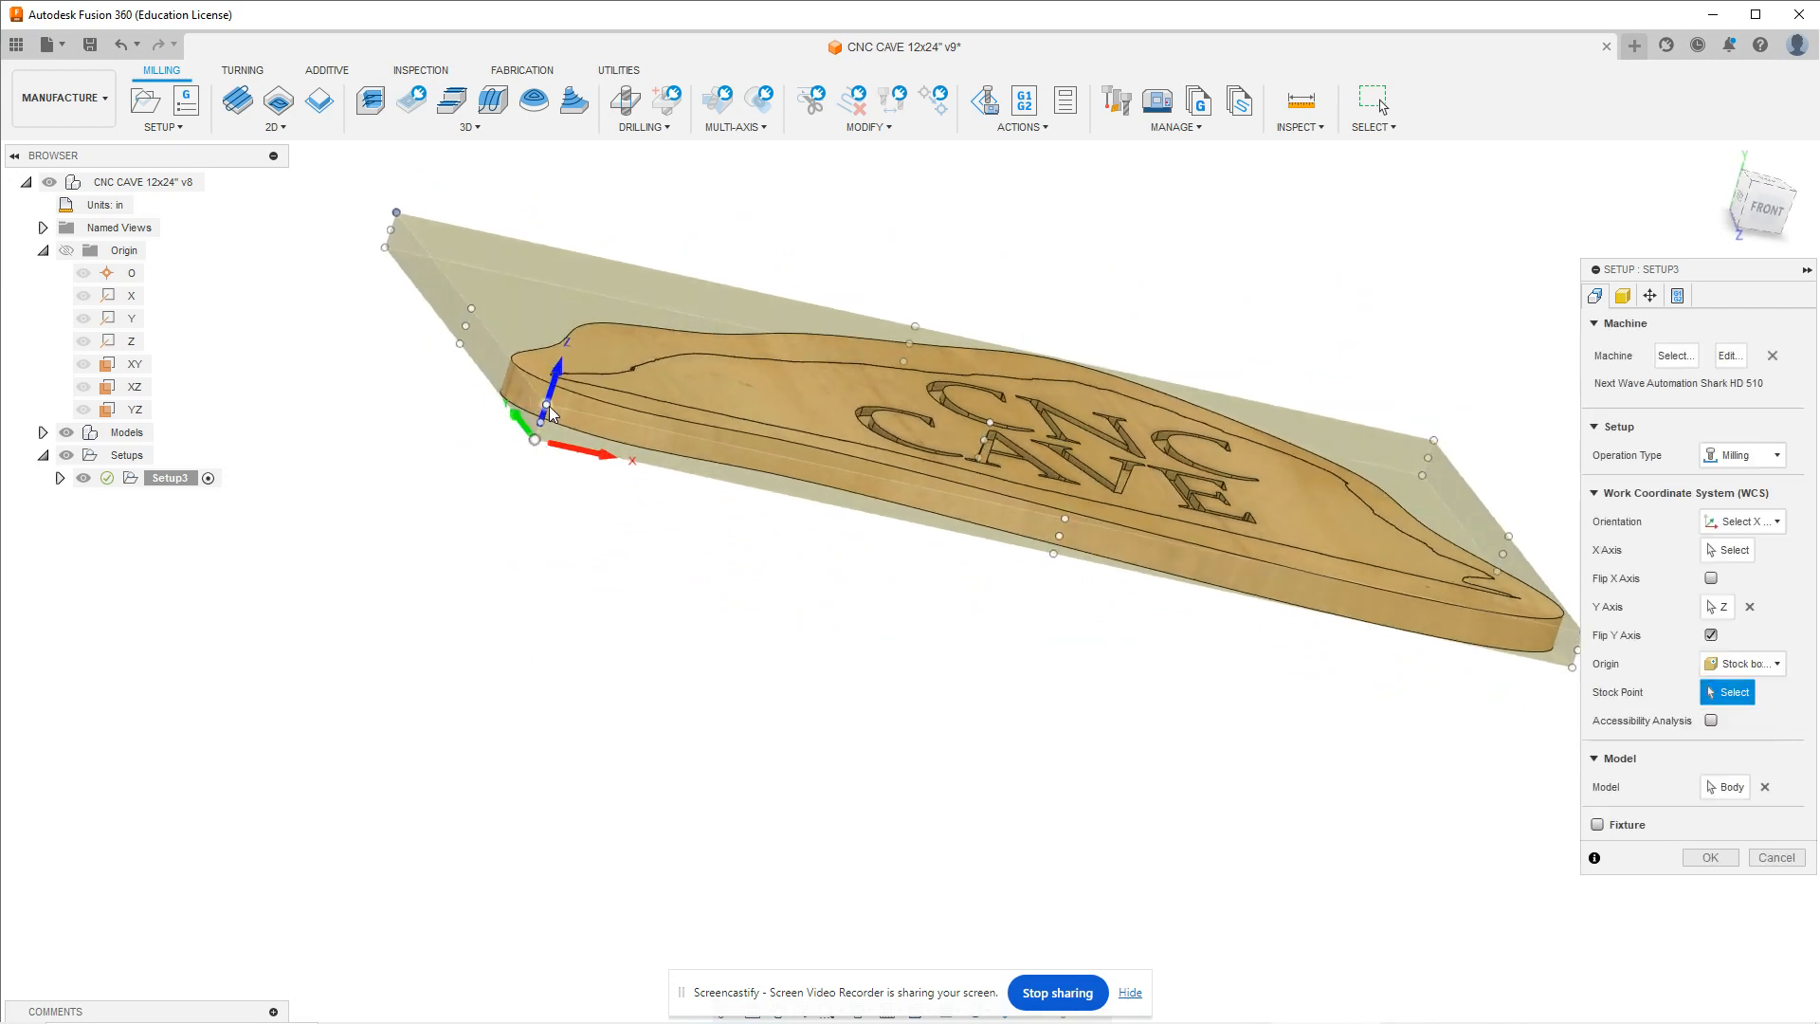
Set the stock point to the upper front-left corner of the stock box and check it from the front
left_click(539, 436)
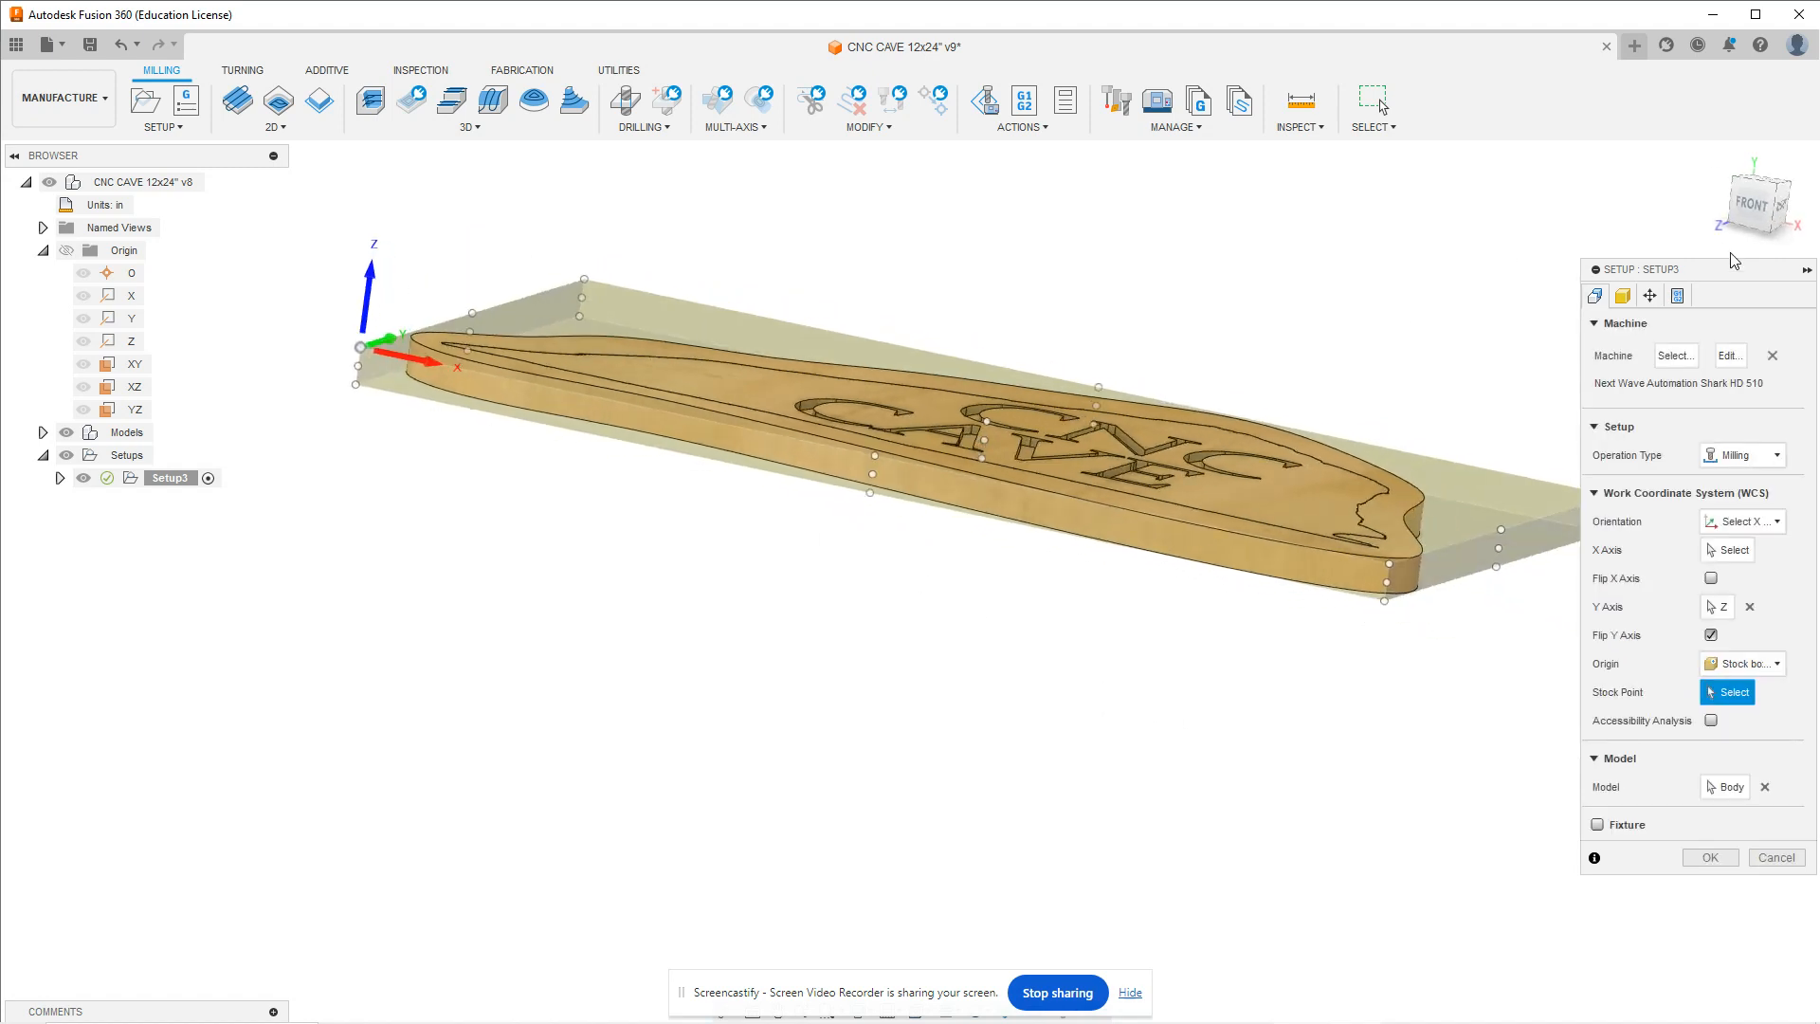
left_click(1752, 204)
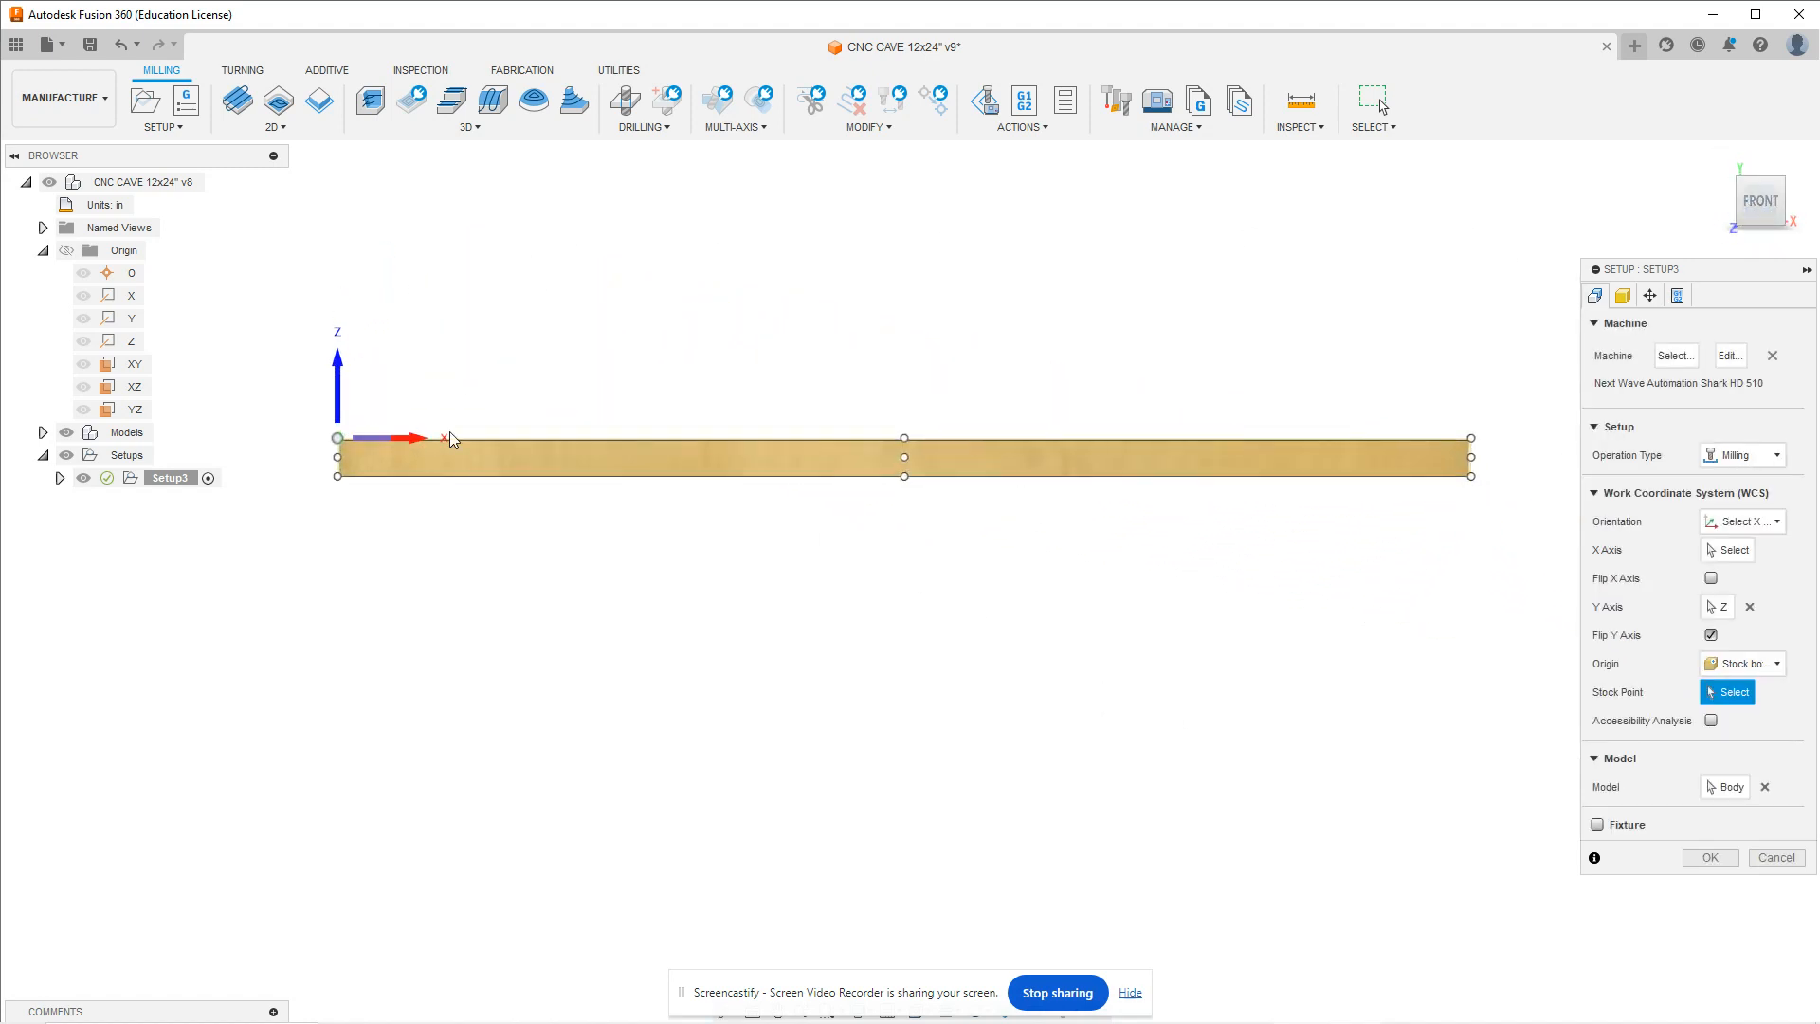
middle_click_drag(1081, 430, 1109, 475, "shift")
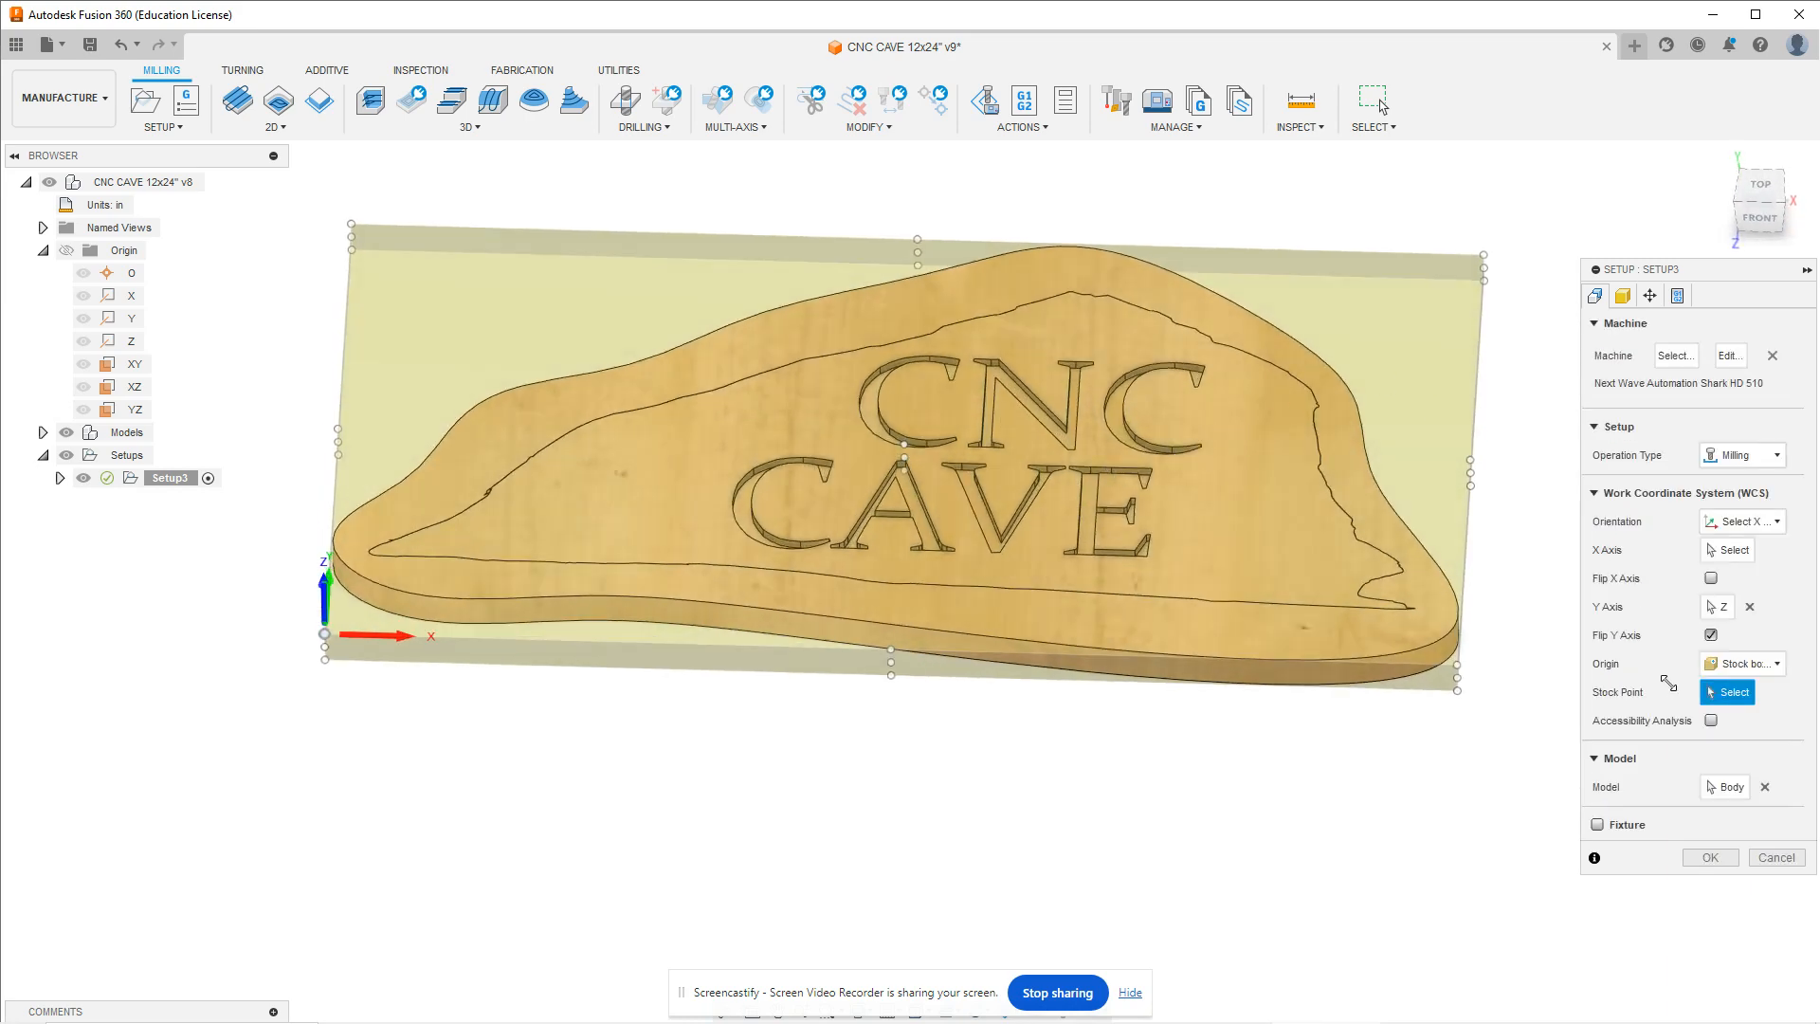
left_click(1725, 786)
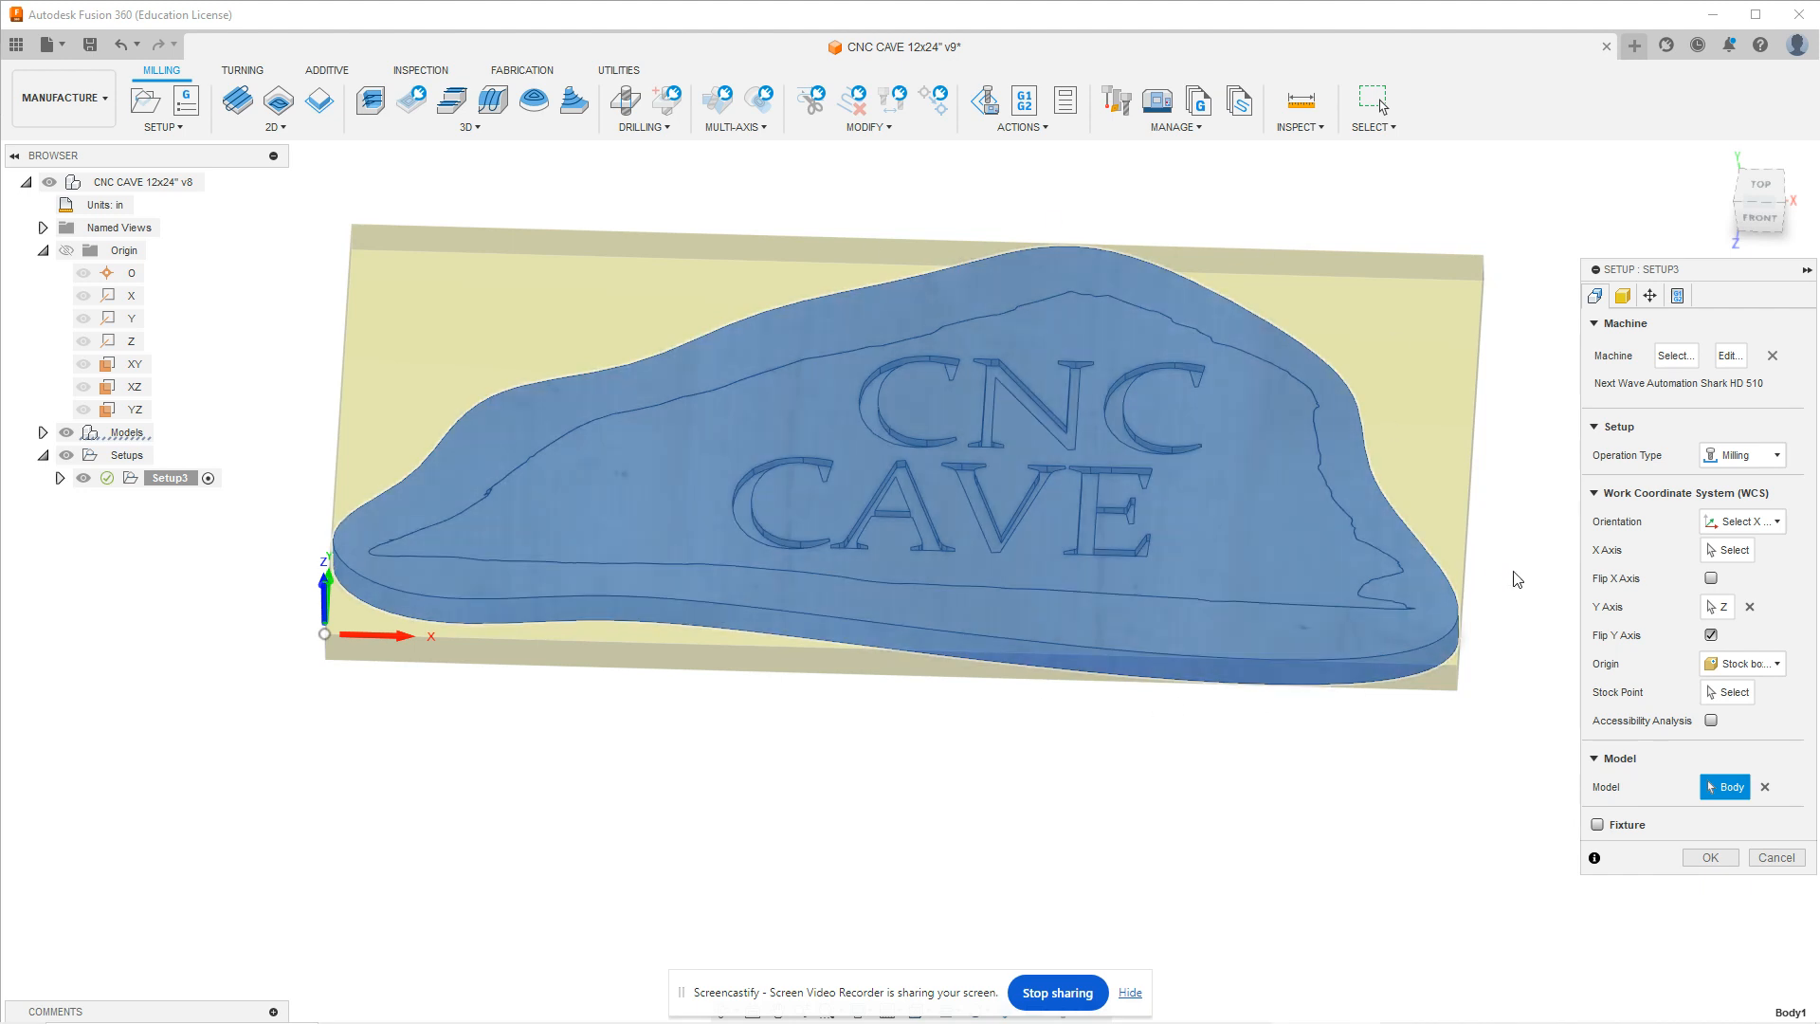
left_click(1600, 825)
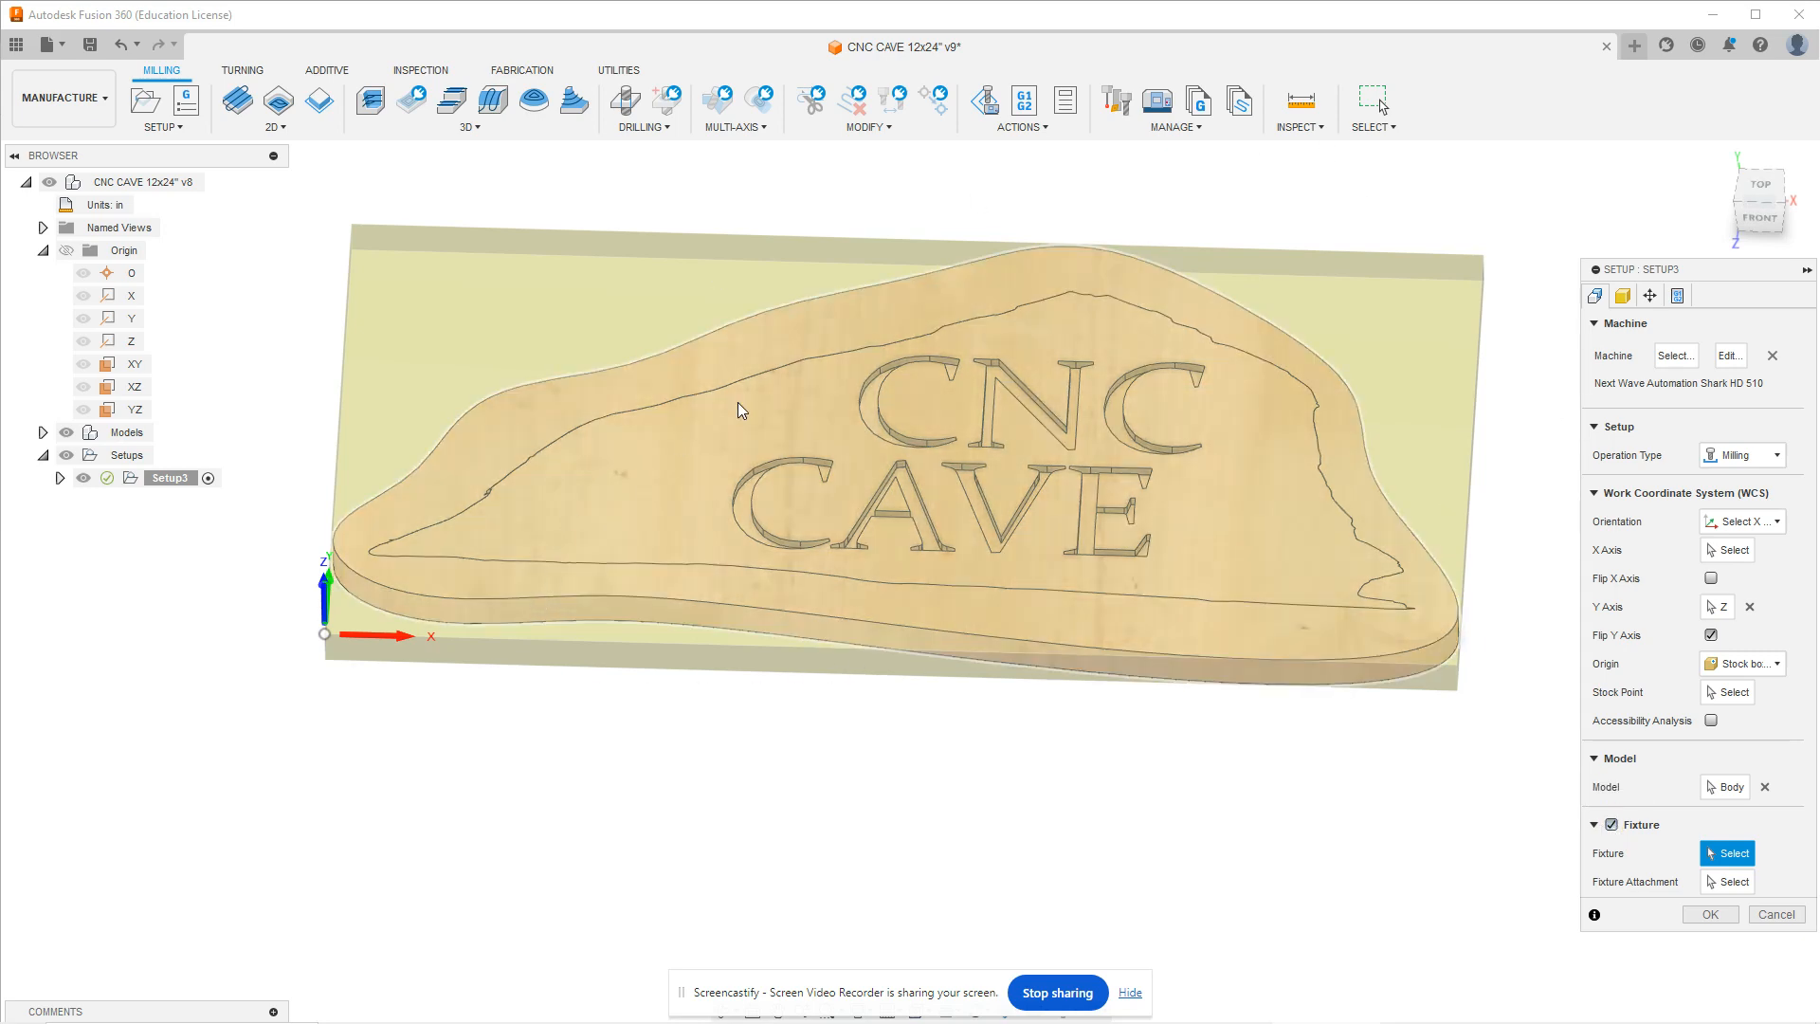
left_click(1612, 825)
Define the stock as a fixed size box and set its width (X) to 24 in
left_click(1624, 297)
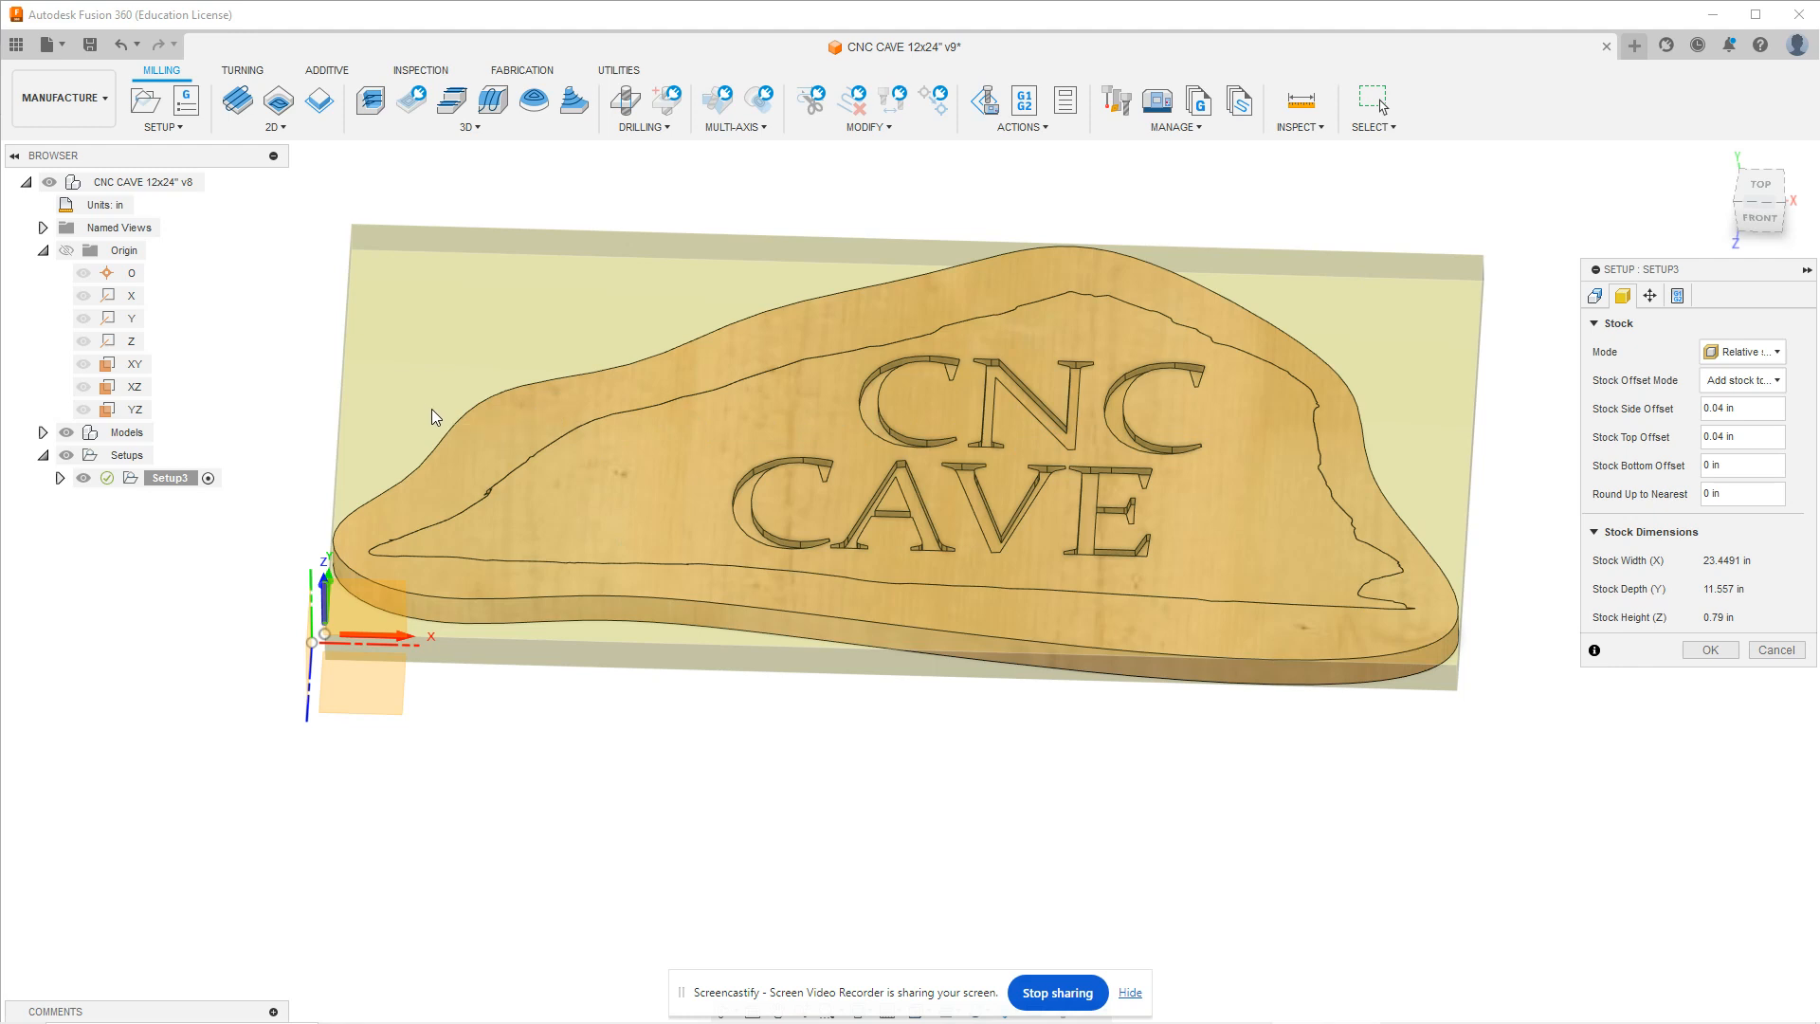
left_click(1772, 363)
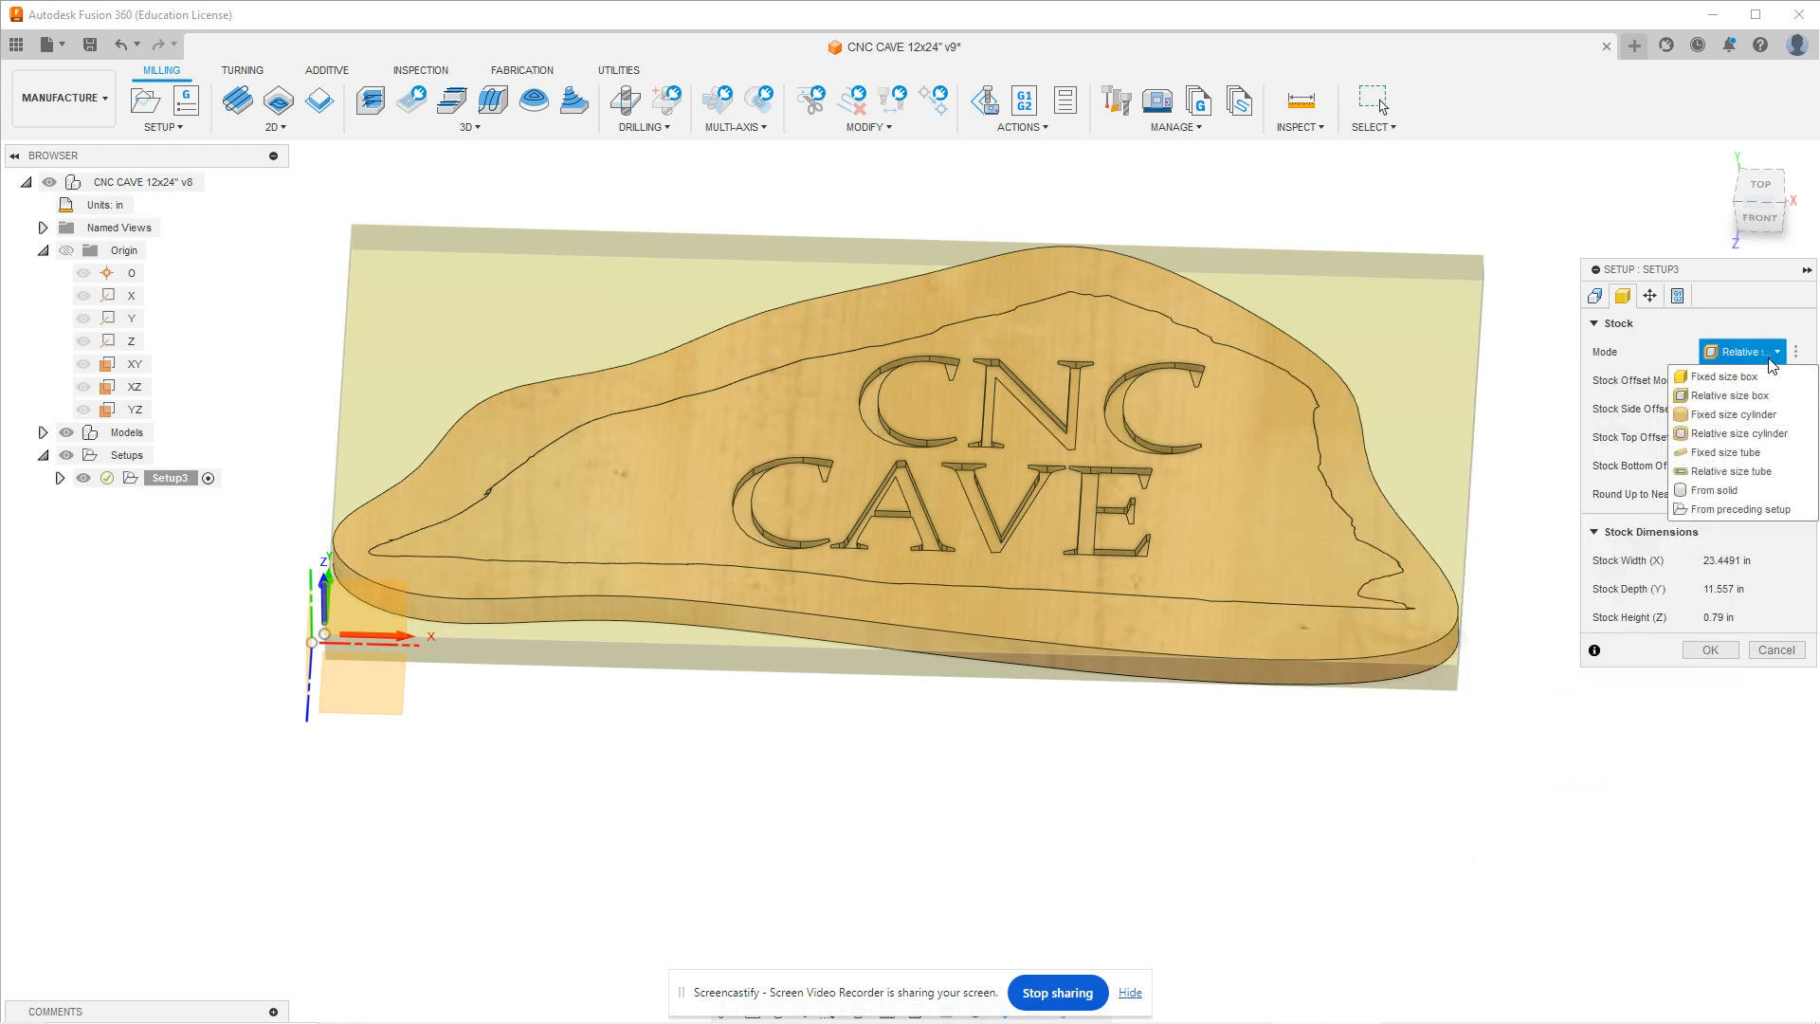
left_click(1742, 377)
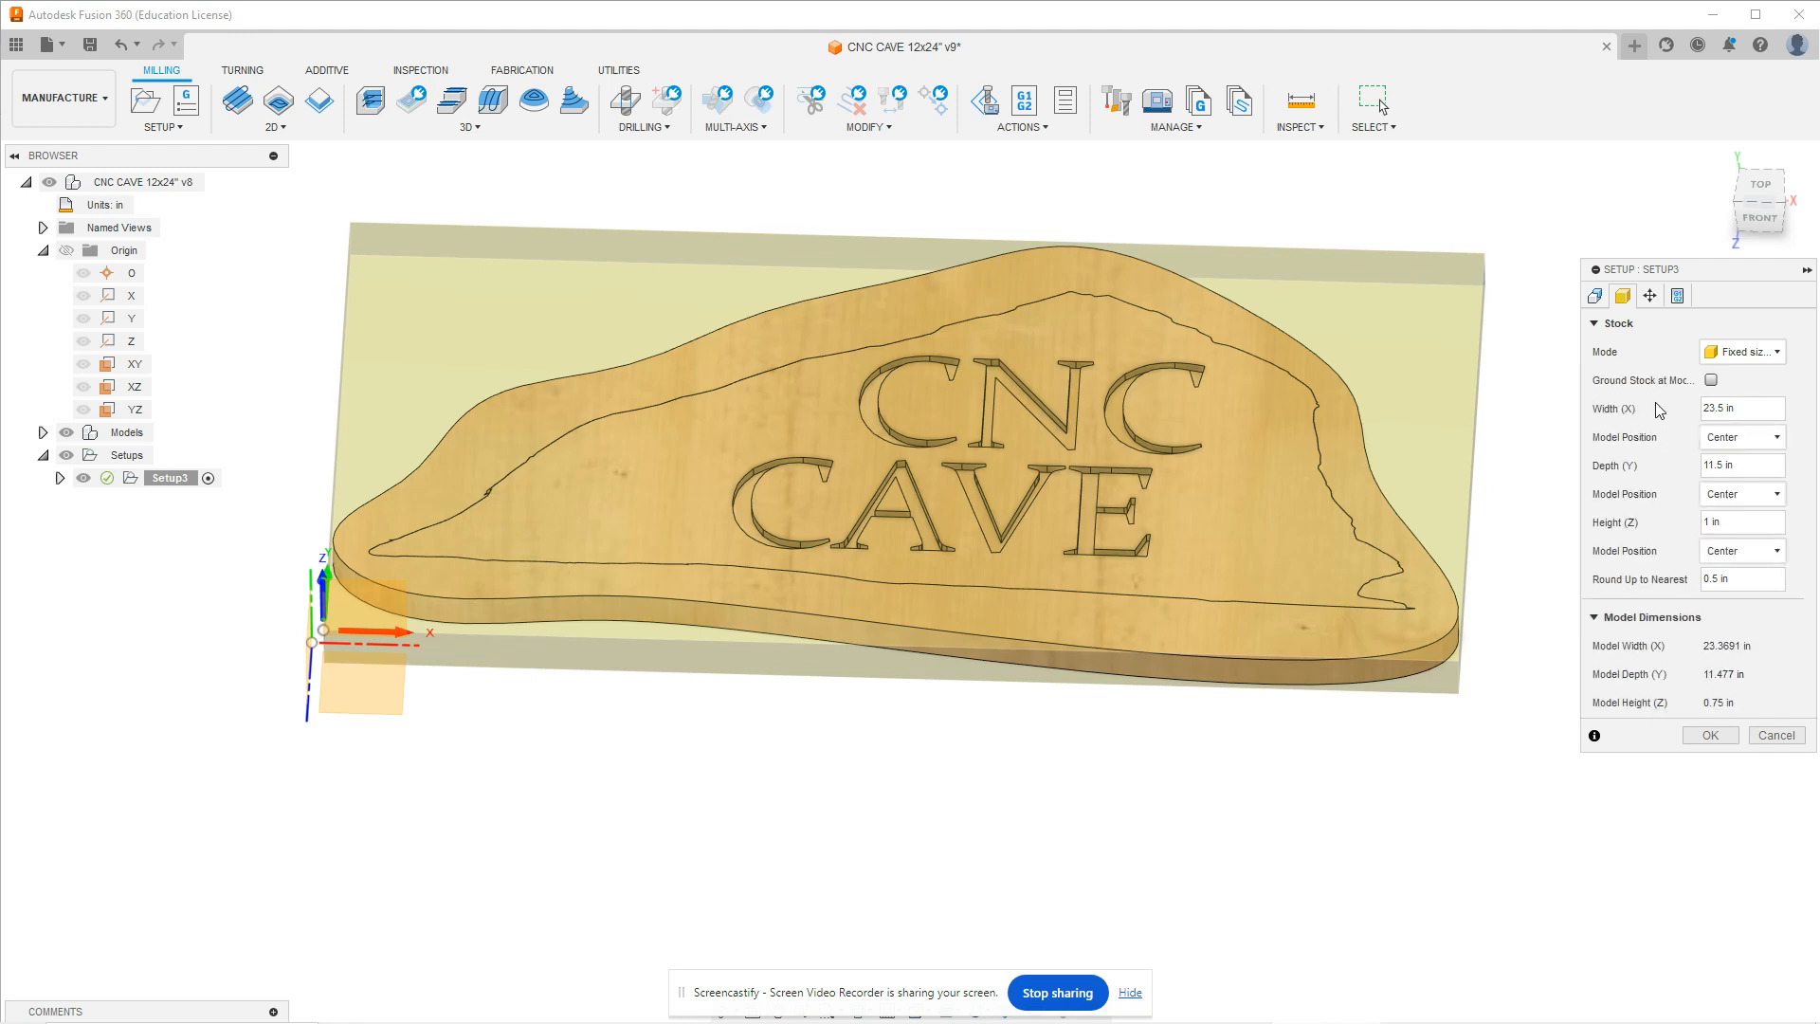
left_click(1755, 411)
type("24")
key("Tab")
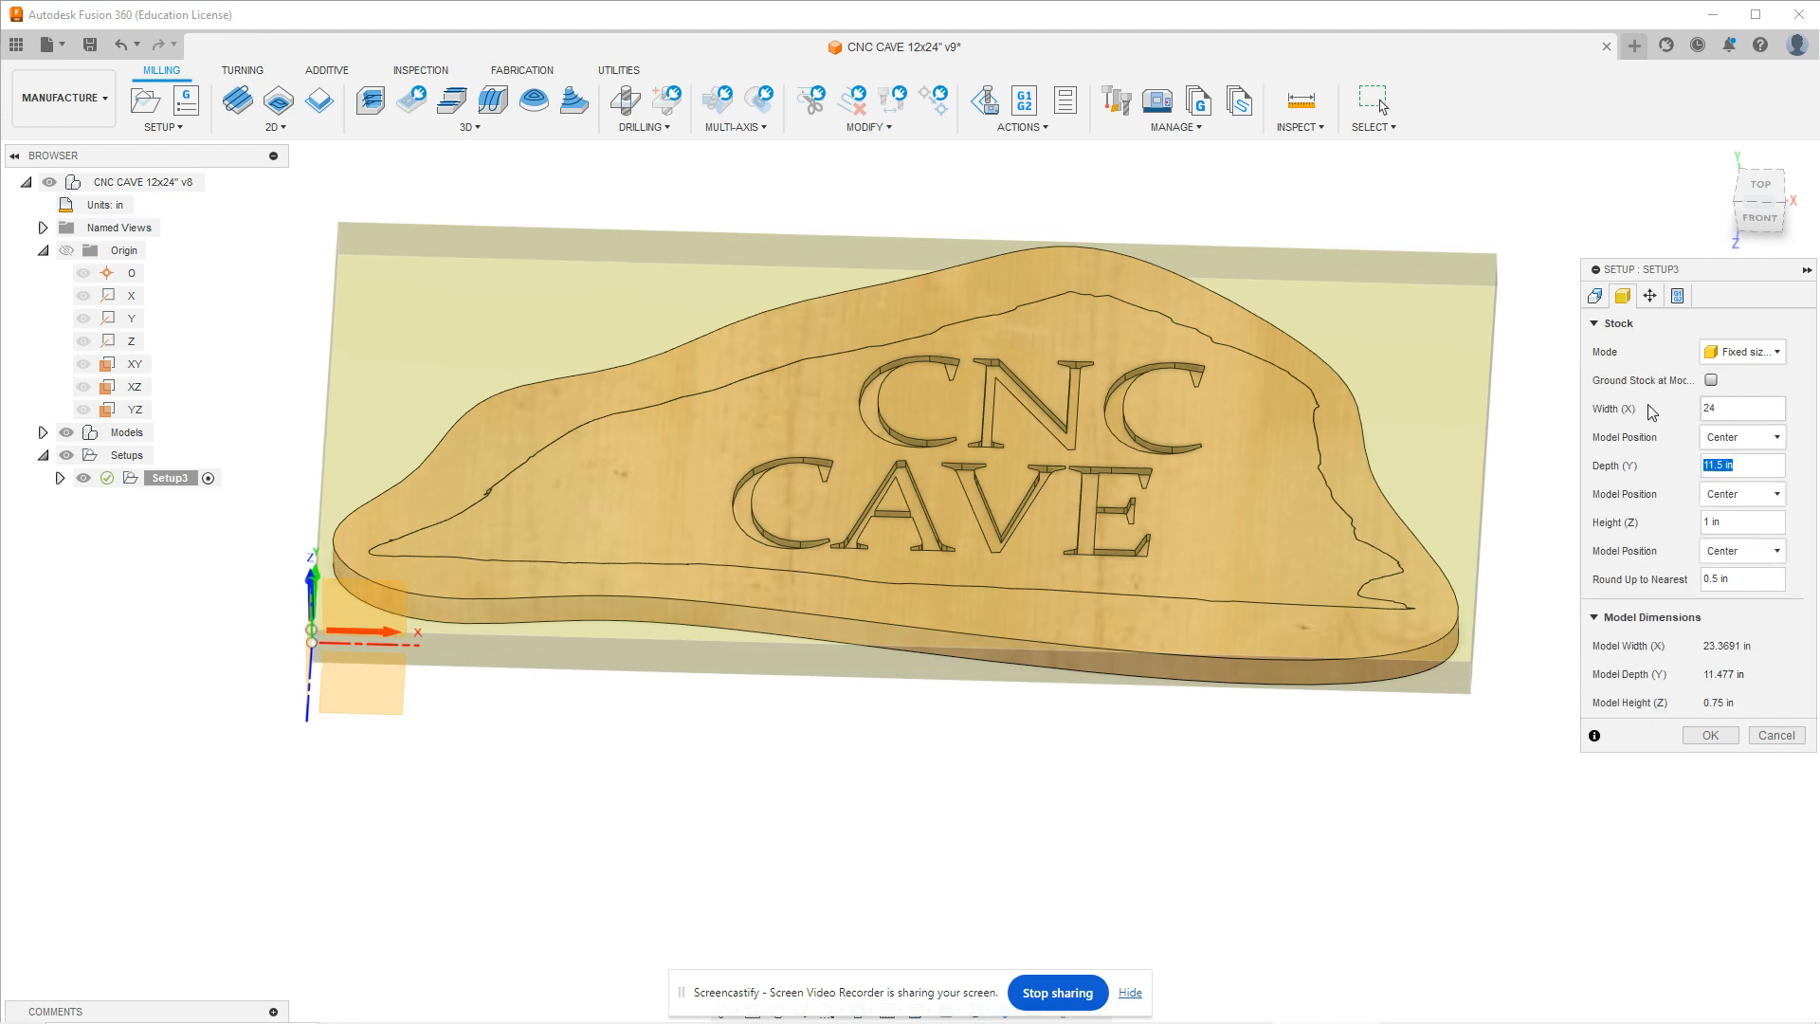
Set the stock's depth (Y) to 24 in and its height (Z) to 0.735 in
type("24")
key("Tab")
type(".7")
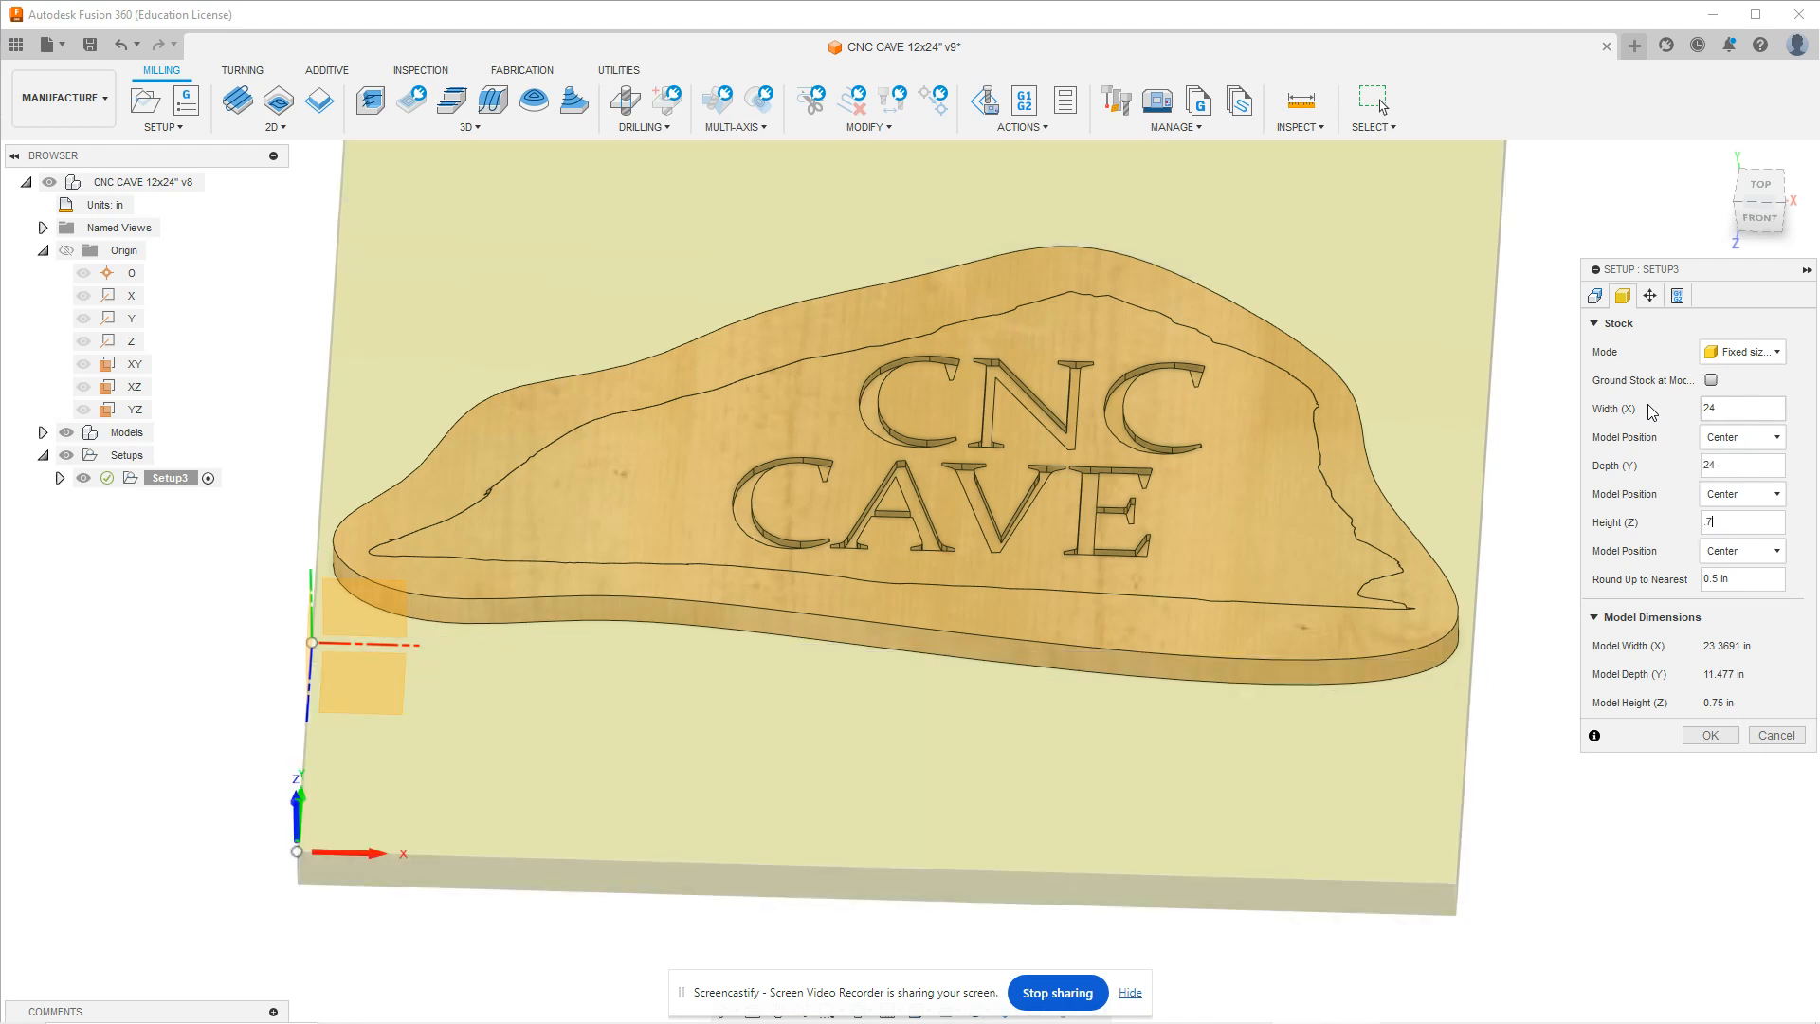
type("5")
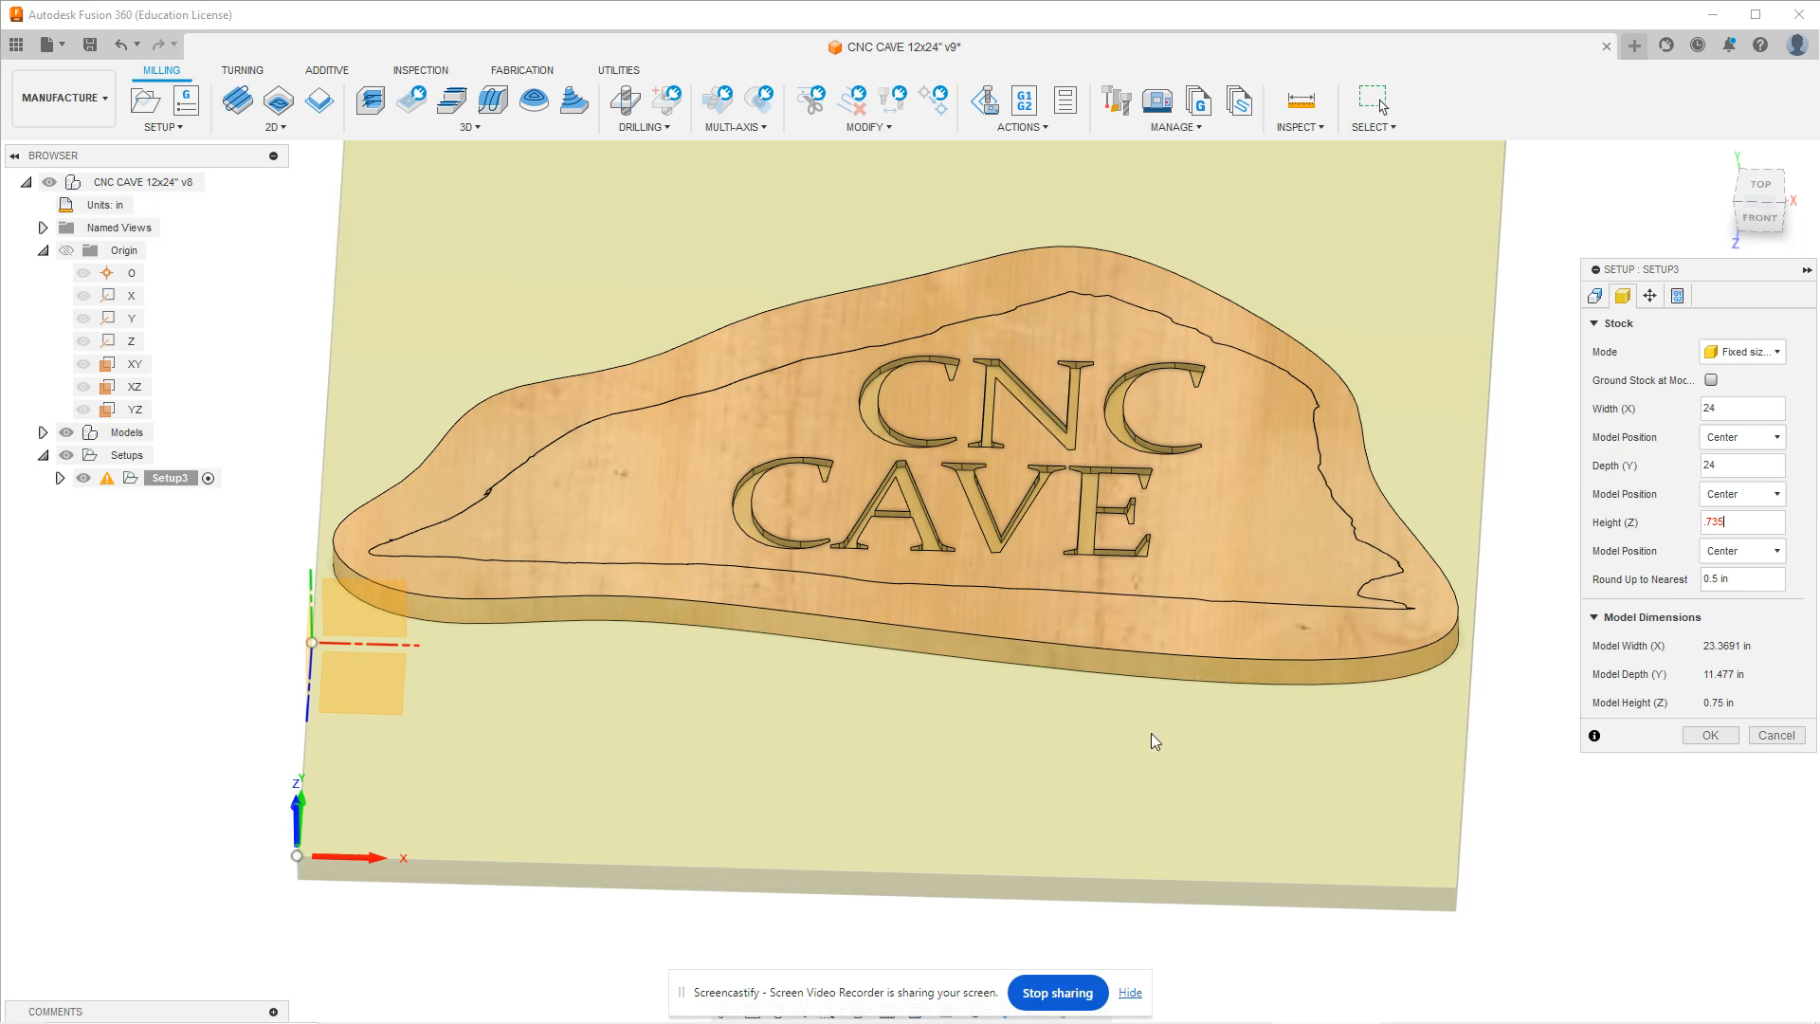
middle_click_drag(1137, 729, 1083, 683, "shift")
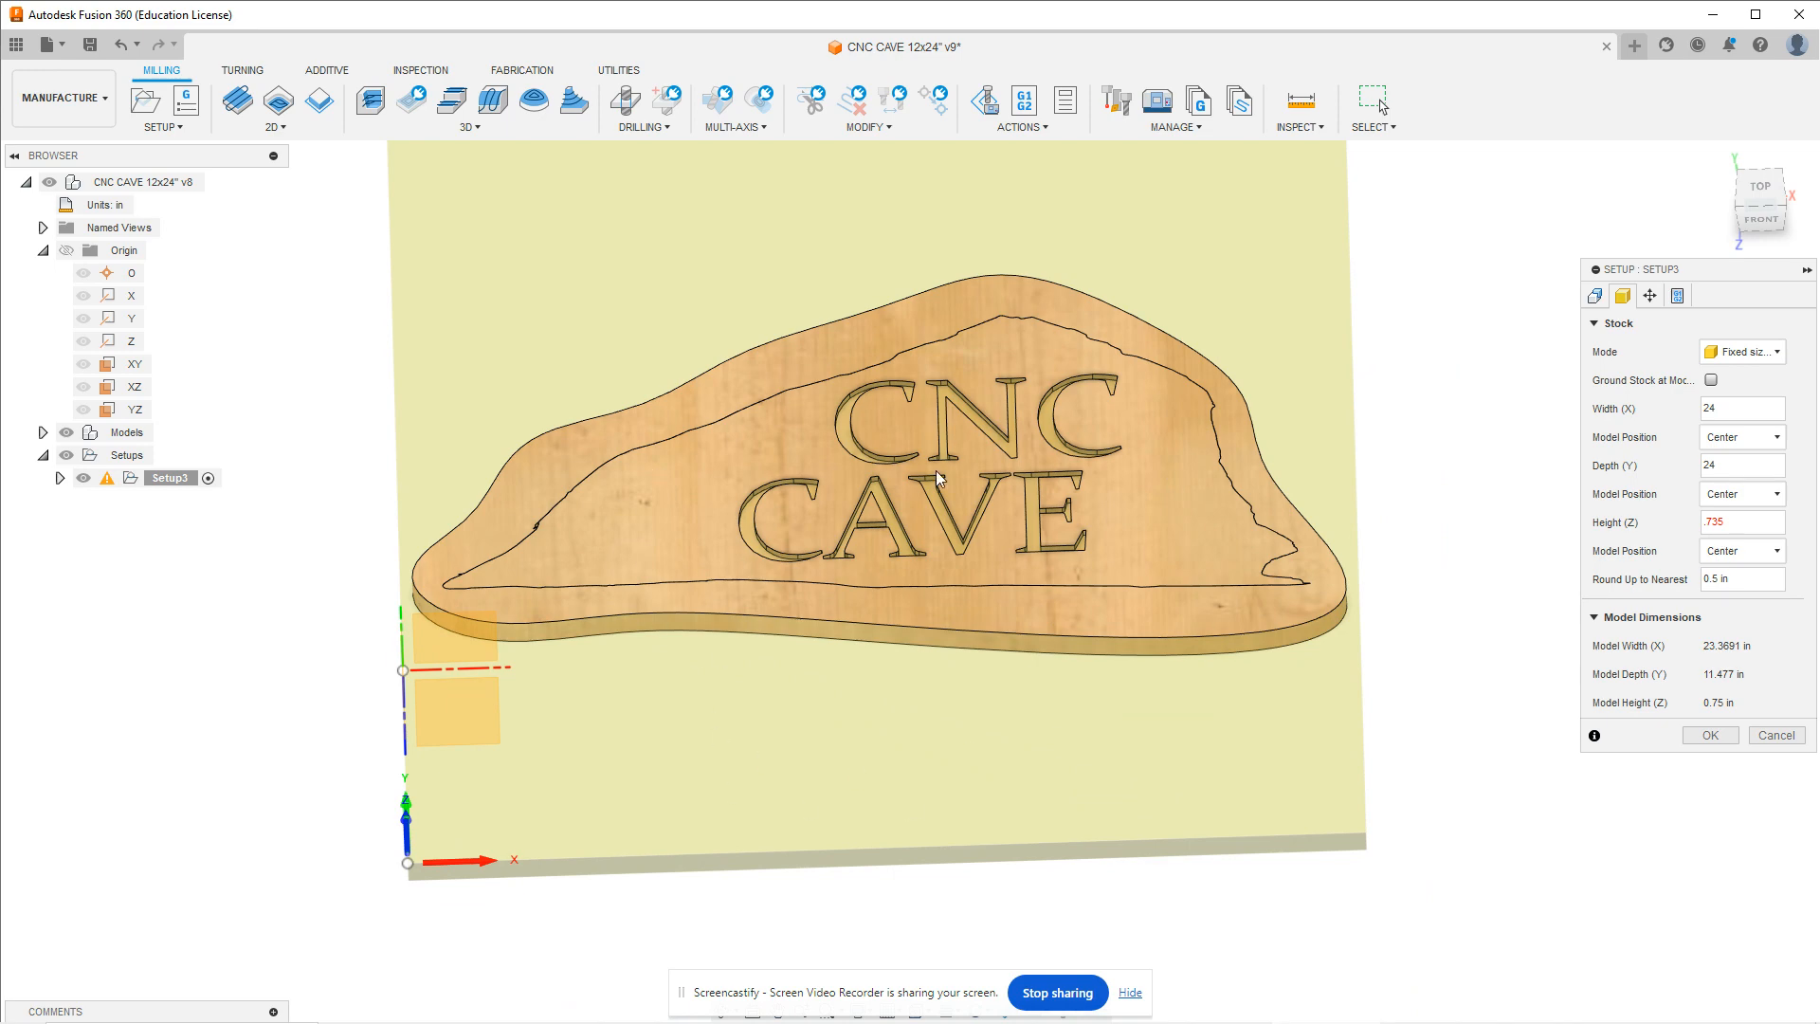
middle_click_drag(863, 711, 848, 674, "shift")
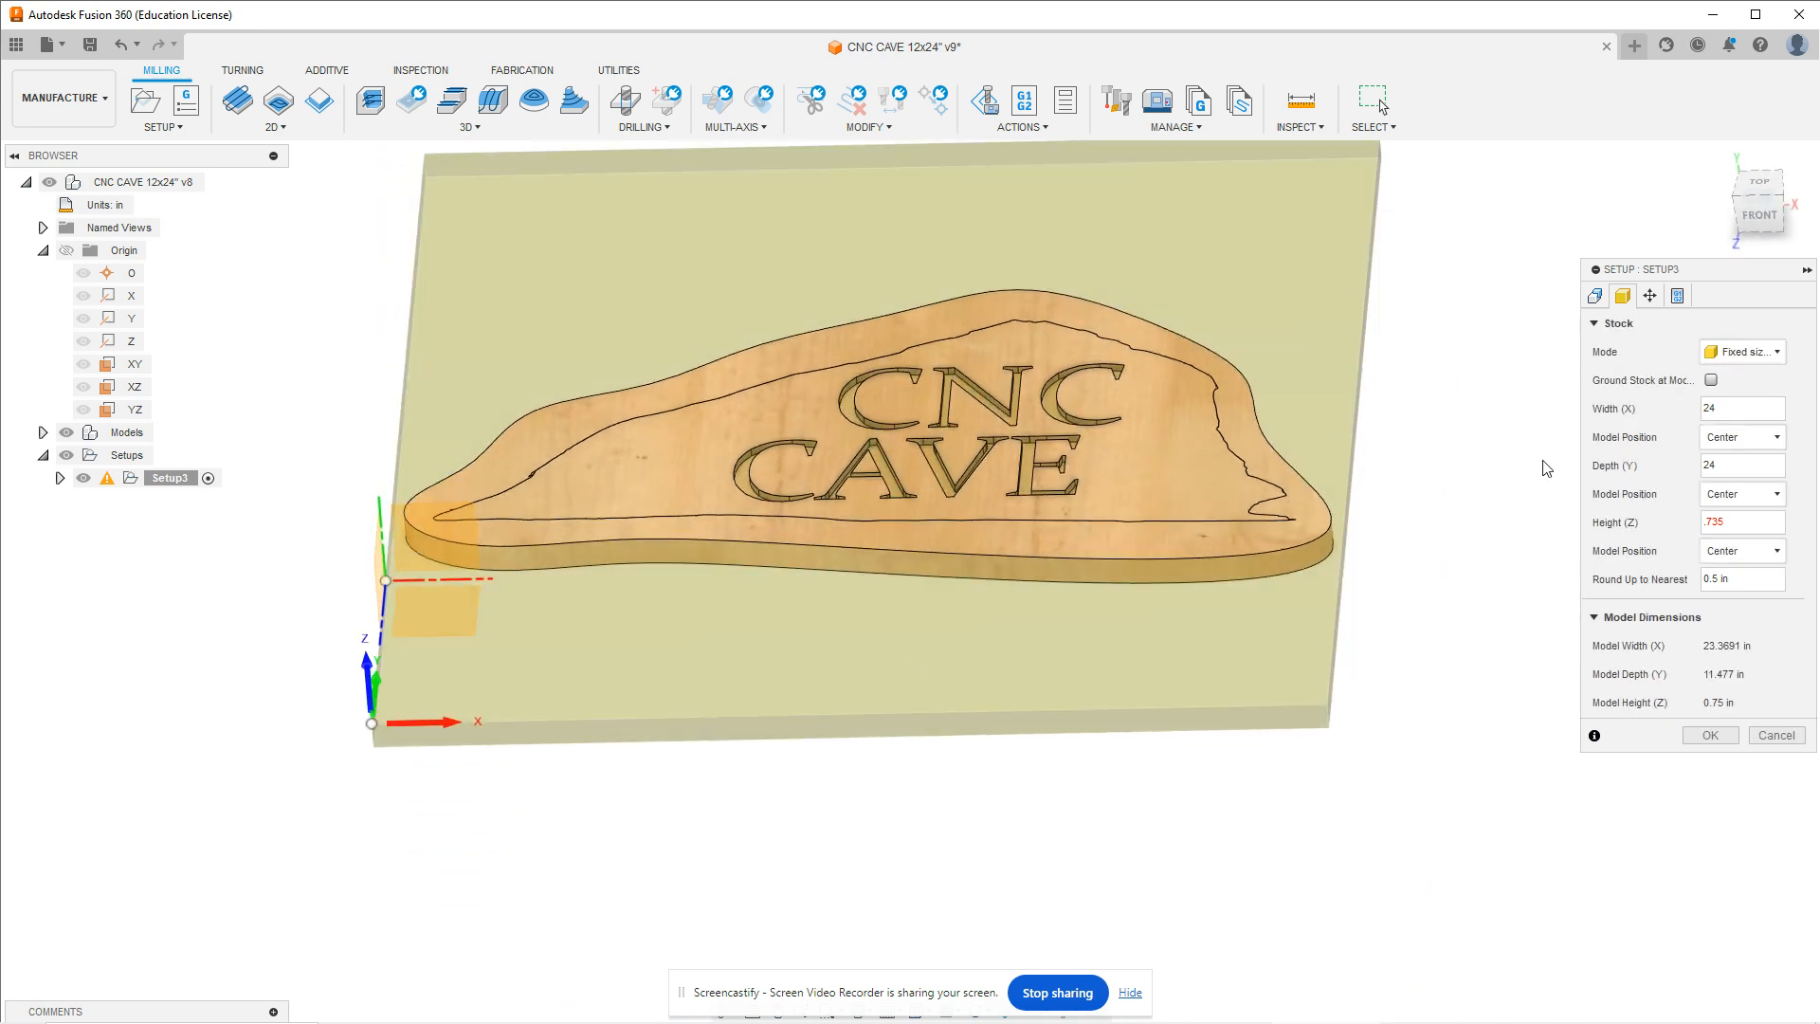
left_click(1712, 381)
left_click(1712, 380)
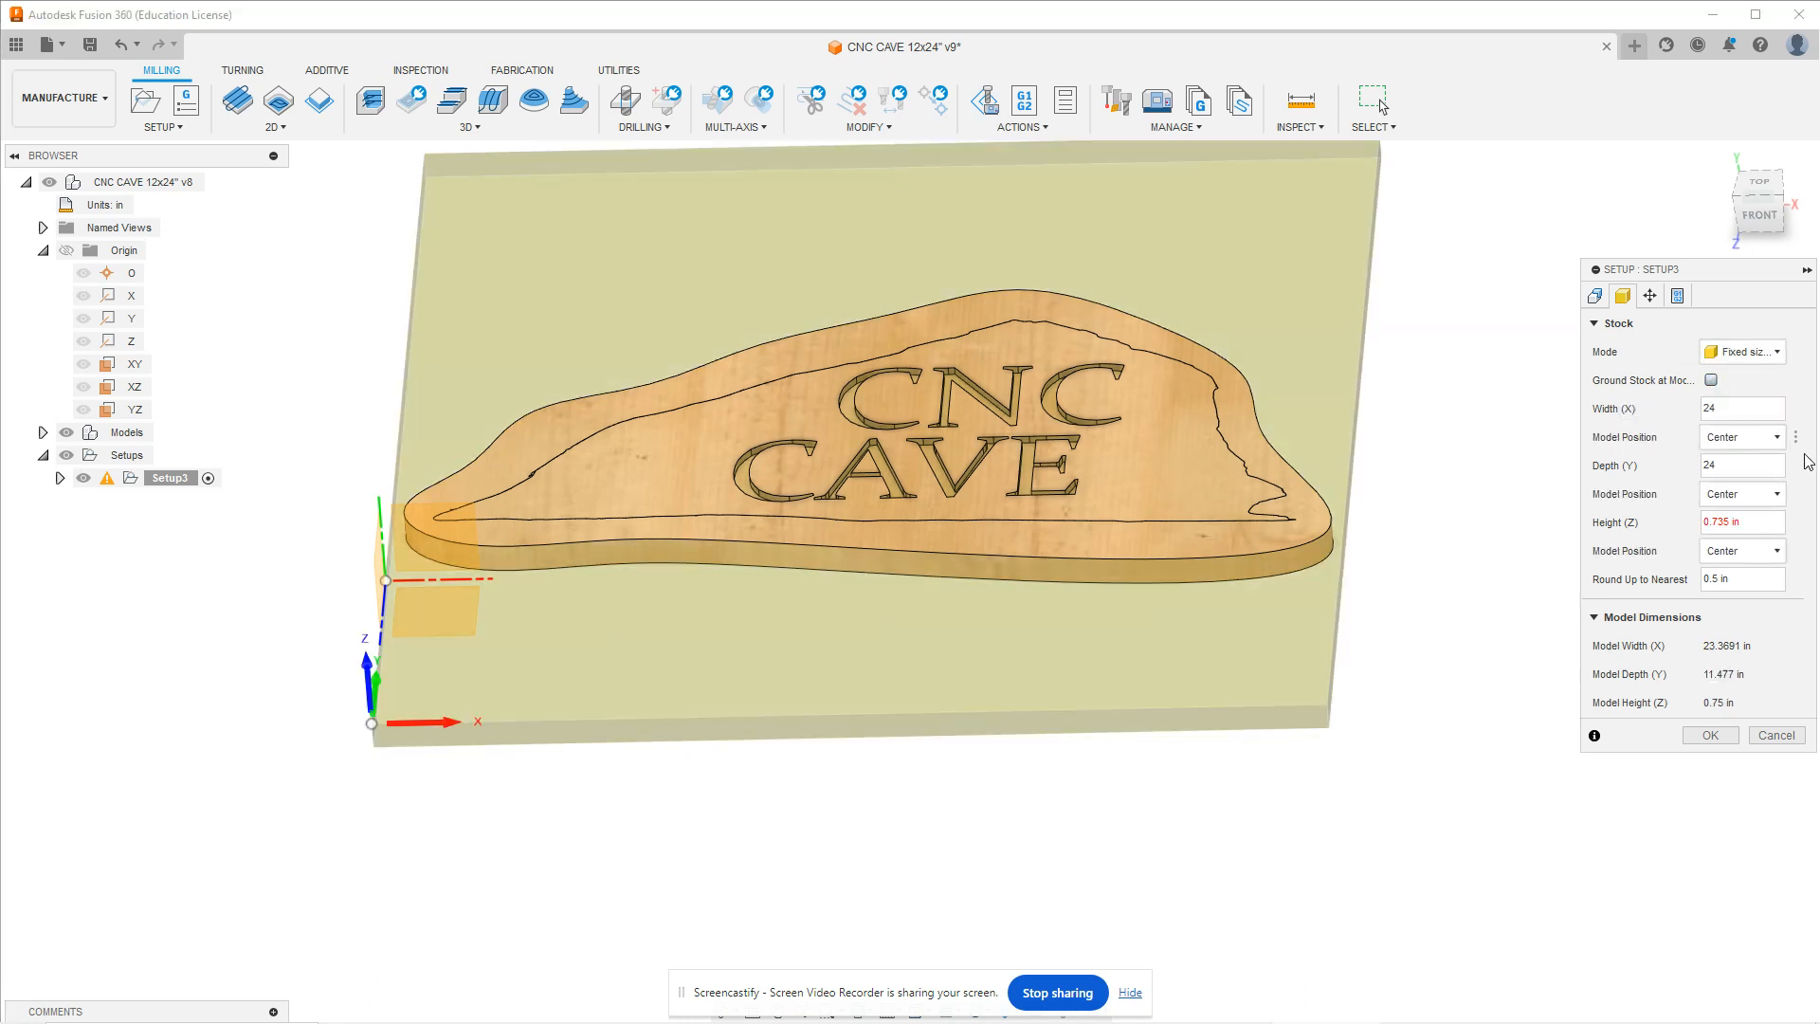
left_click(1751, 407)
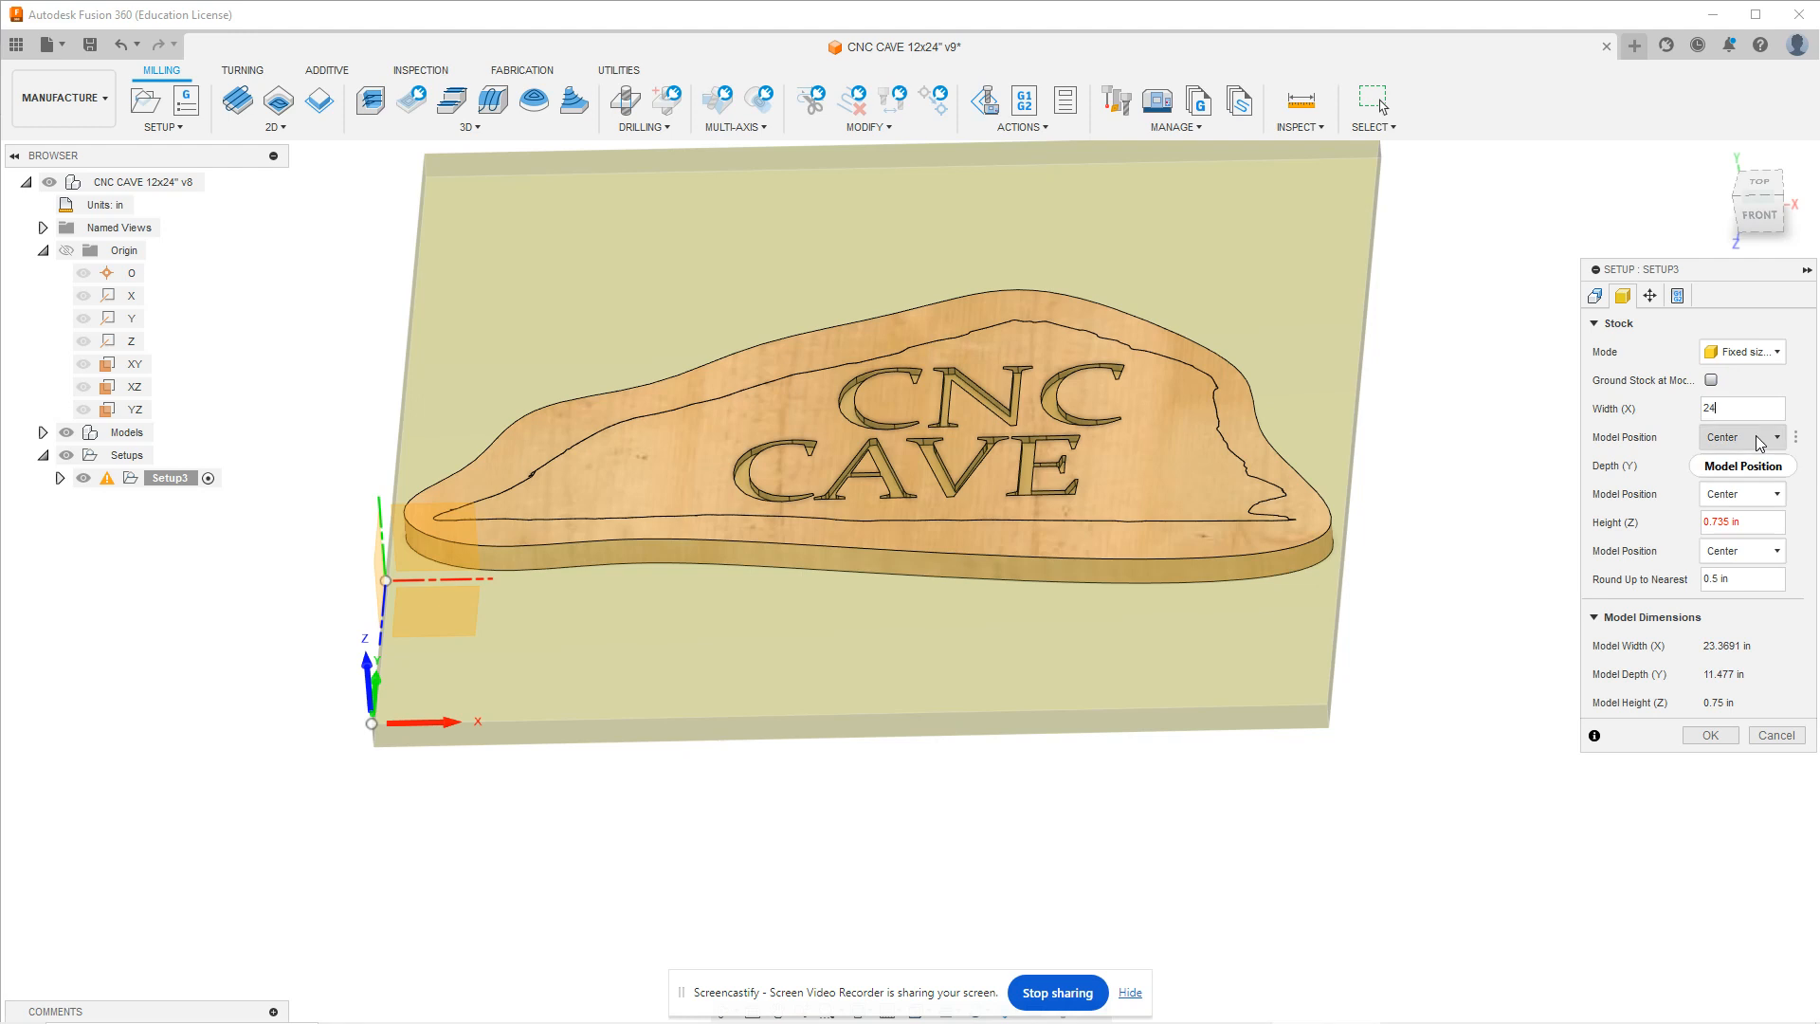
left_click(1752, 467)
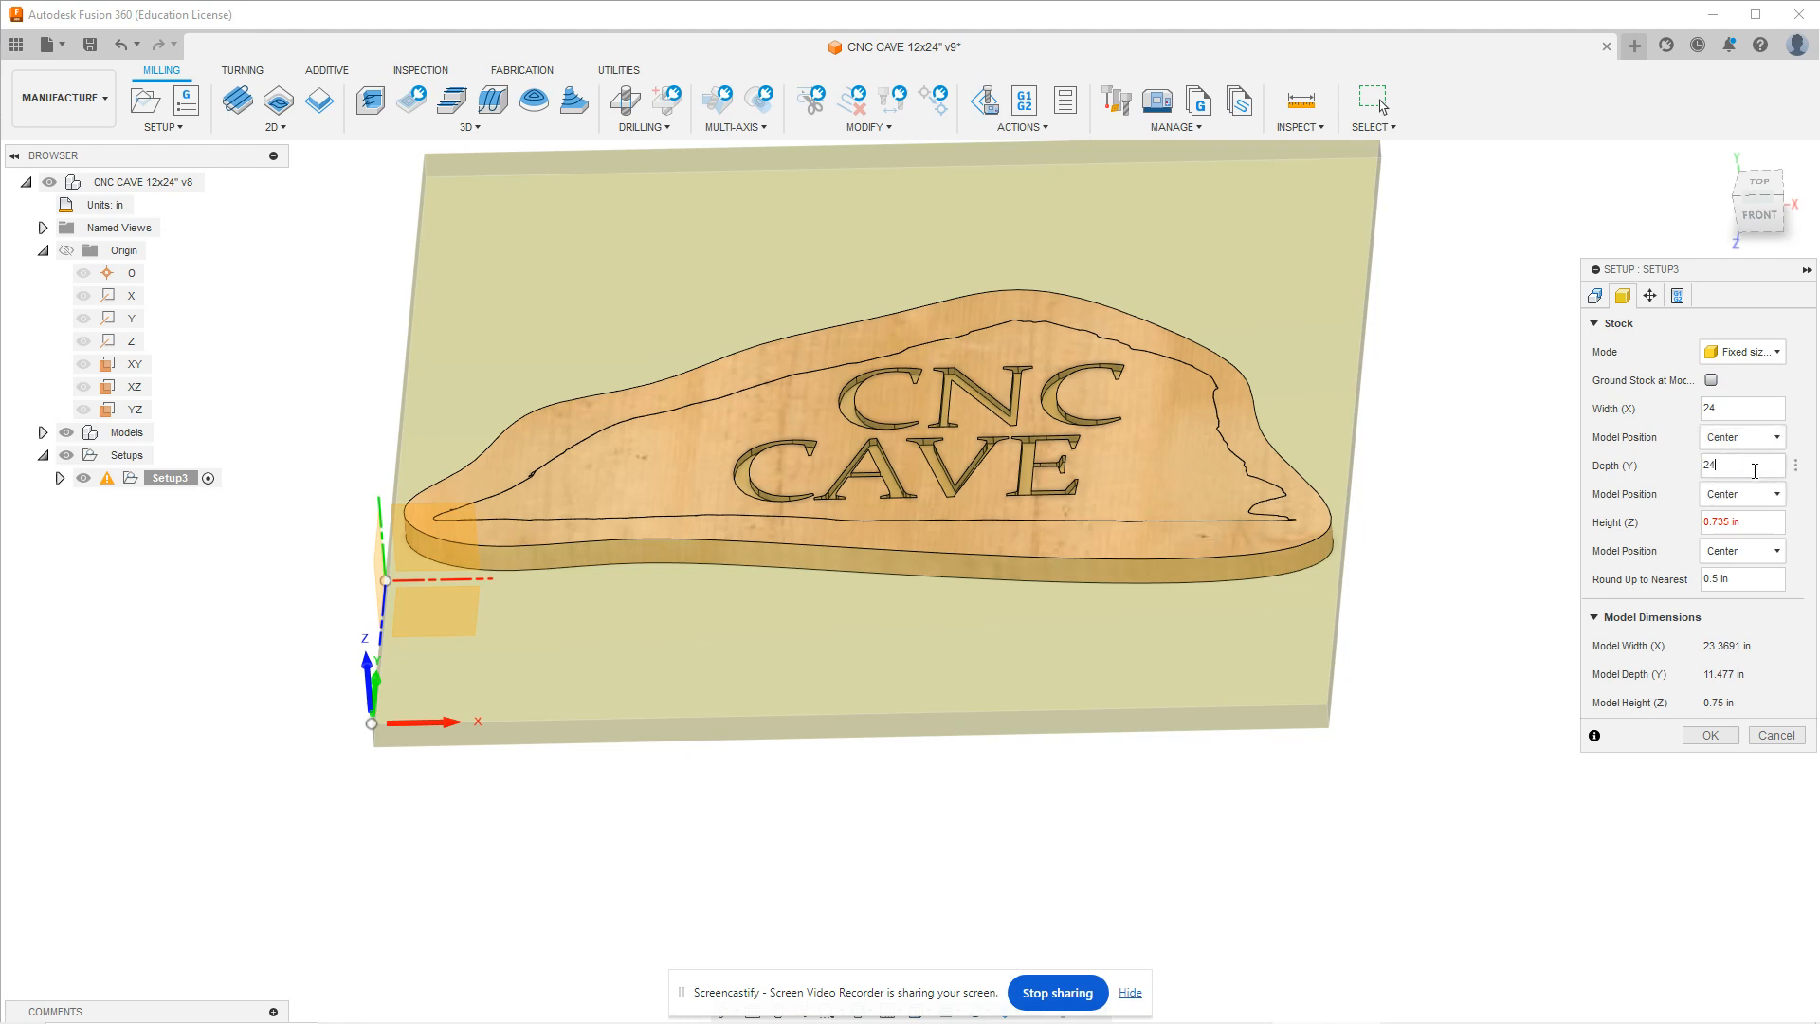
Position the model in the stock's depth direction by an offset of 0.5 in from the front side (-Y)
left_click(1725, 500)
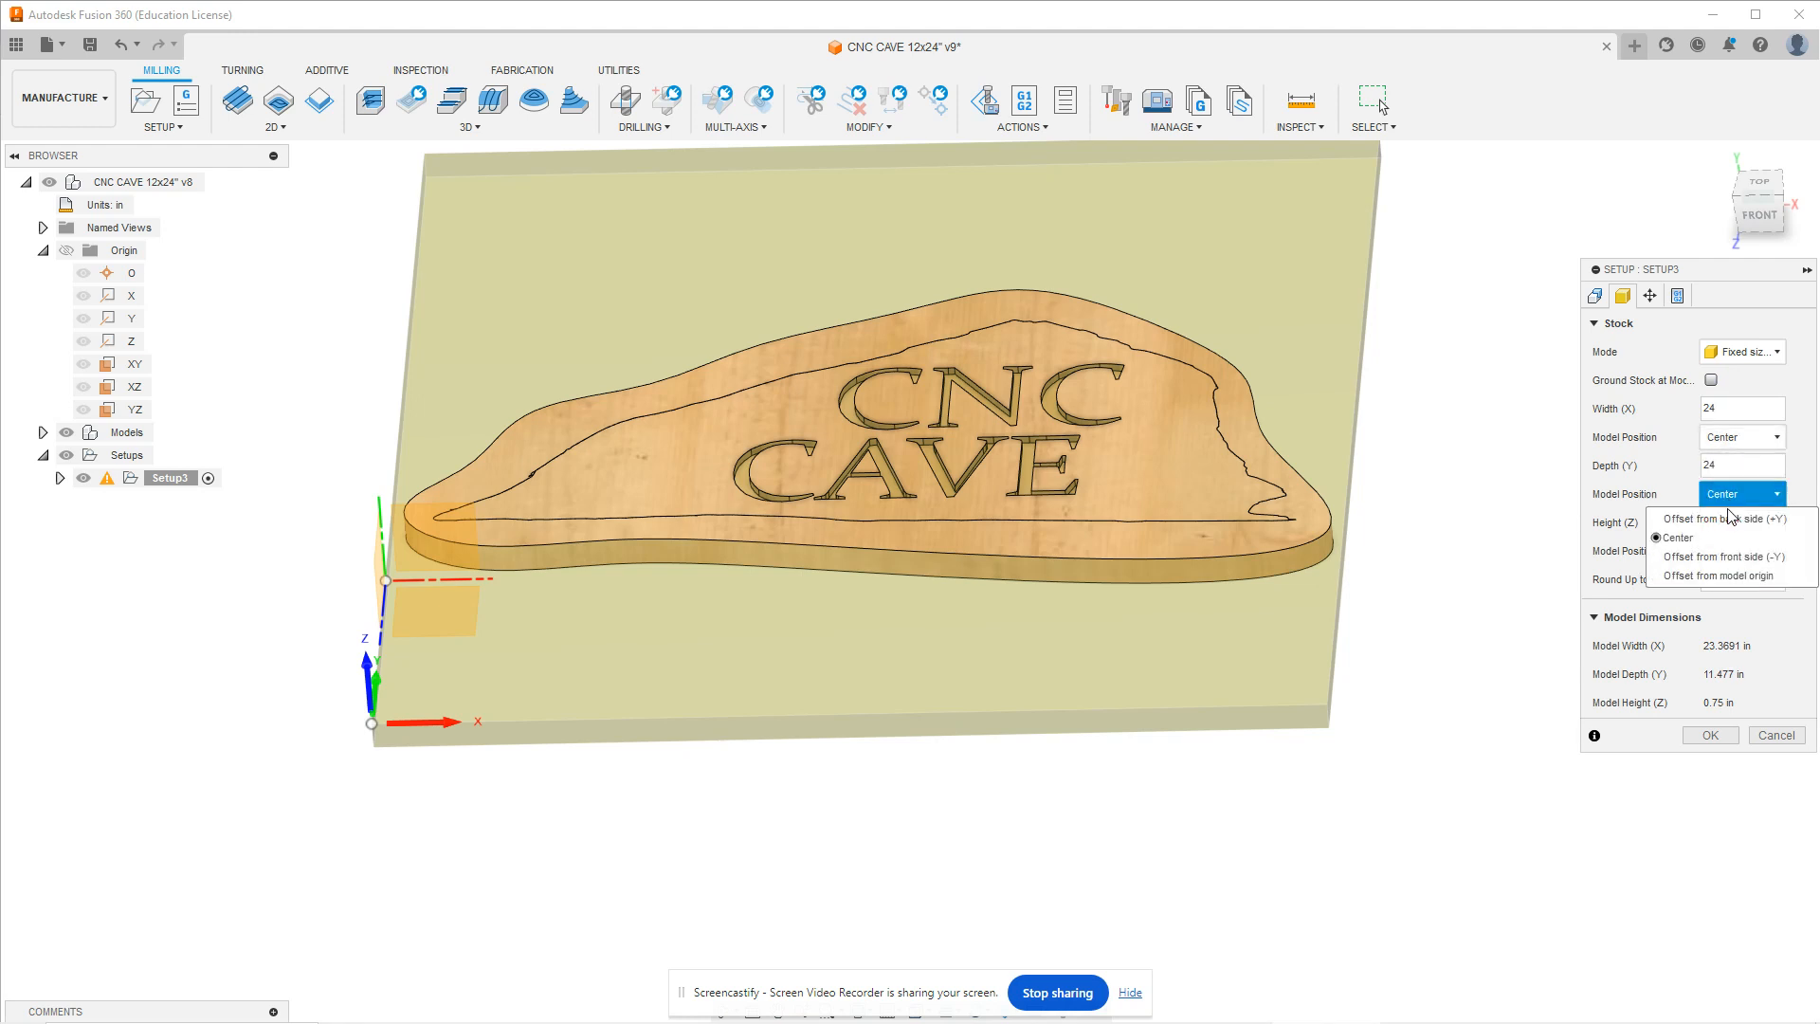
left_click(1726, 528)
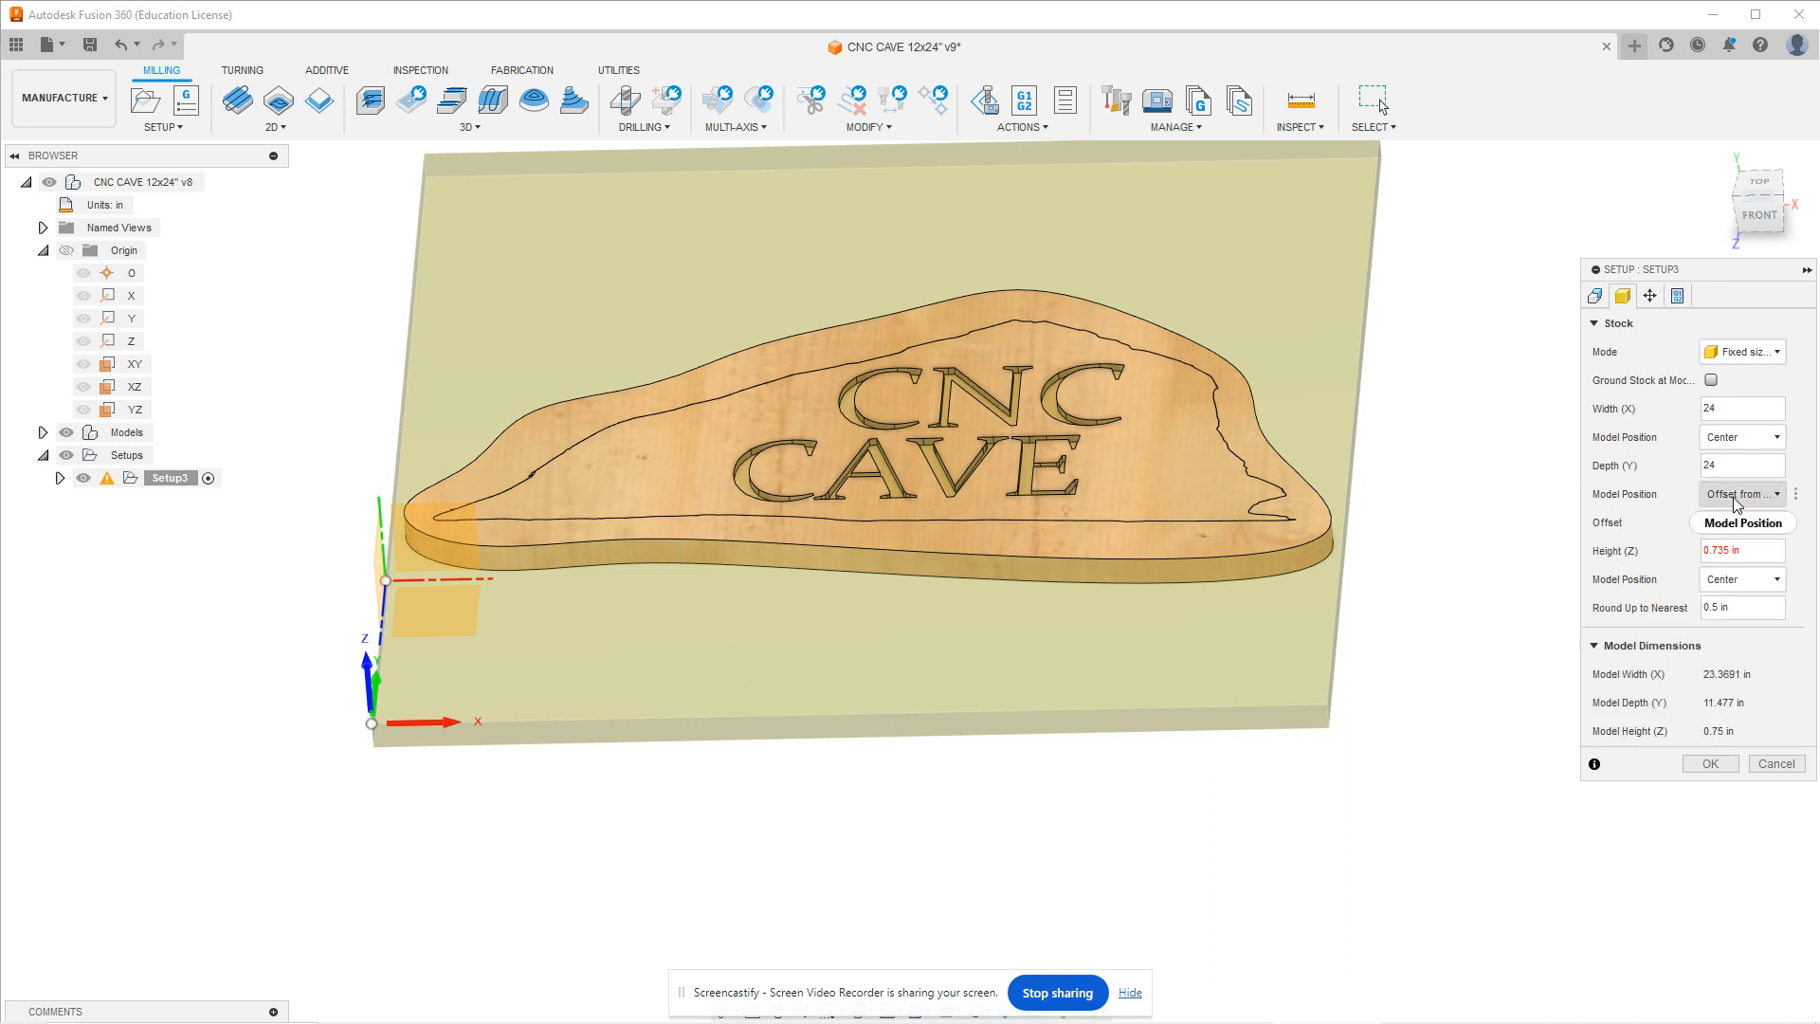
left_click(1735, 499)
left_click(1738, 551)
left_click(1767, 524)
type("0")
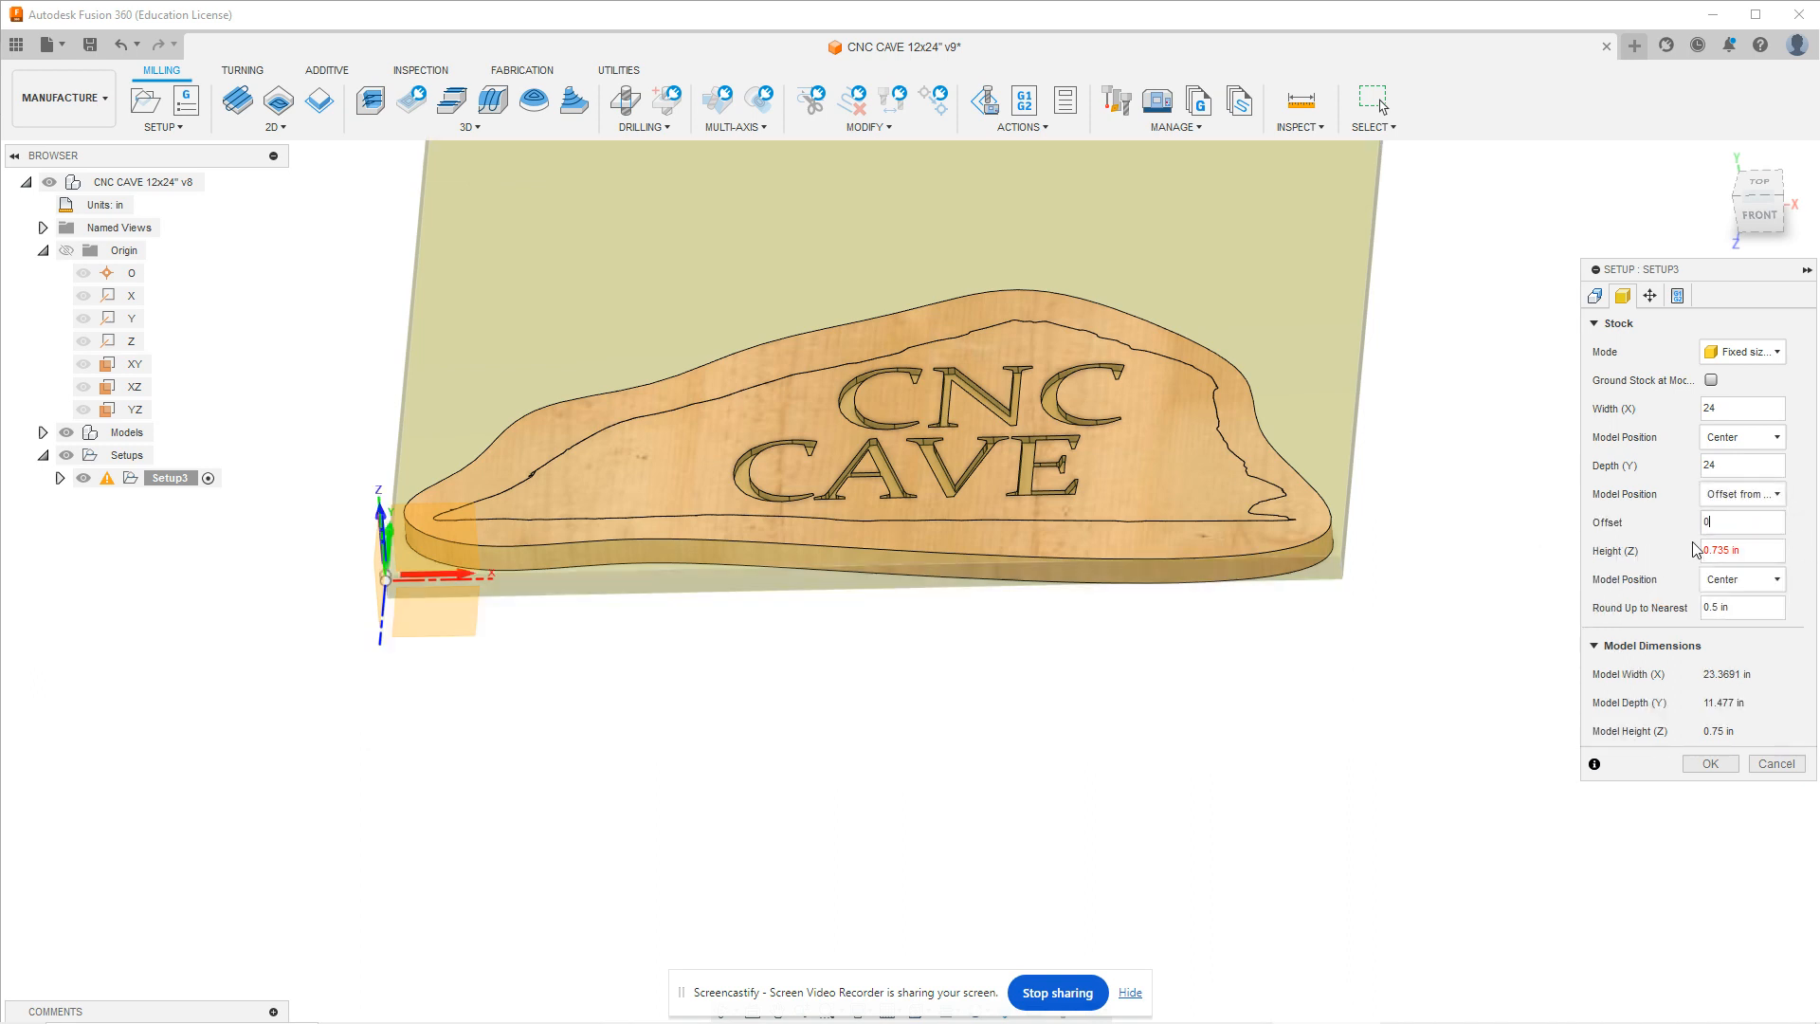
key("BackSpace")
middle_click_drag(1319, 620, 1323, 706, "shift")
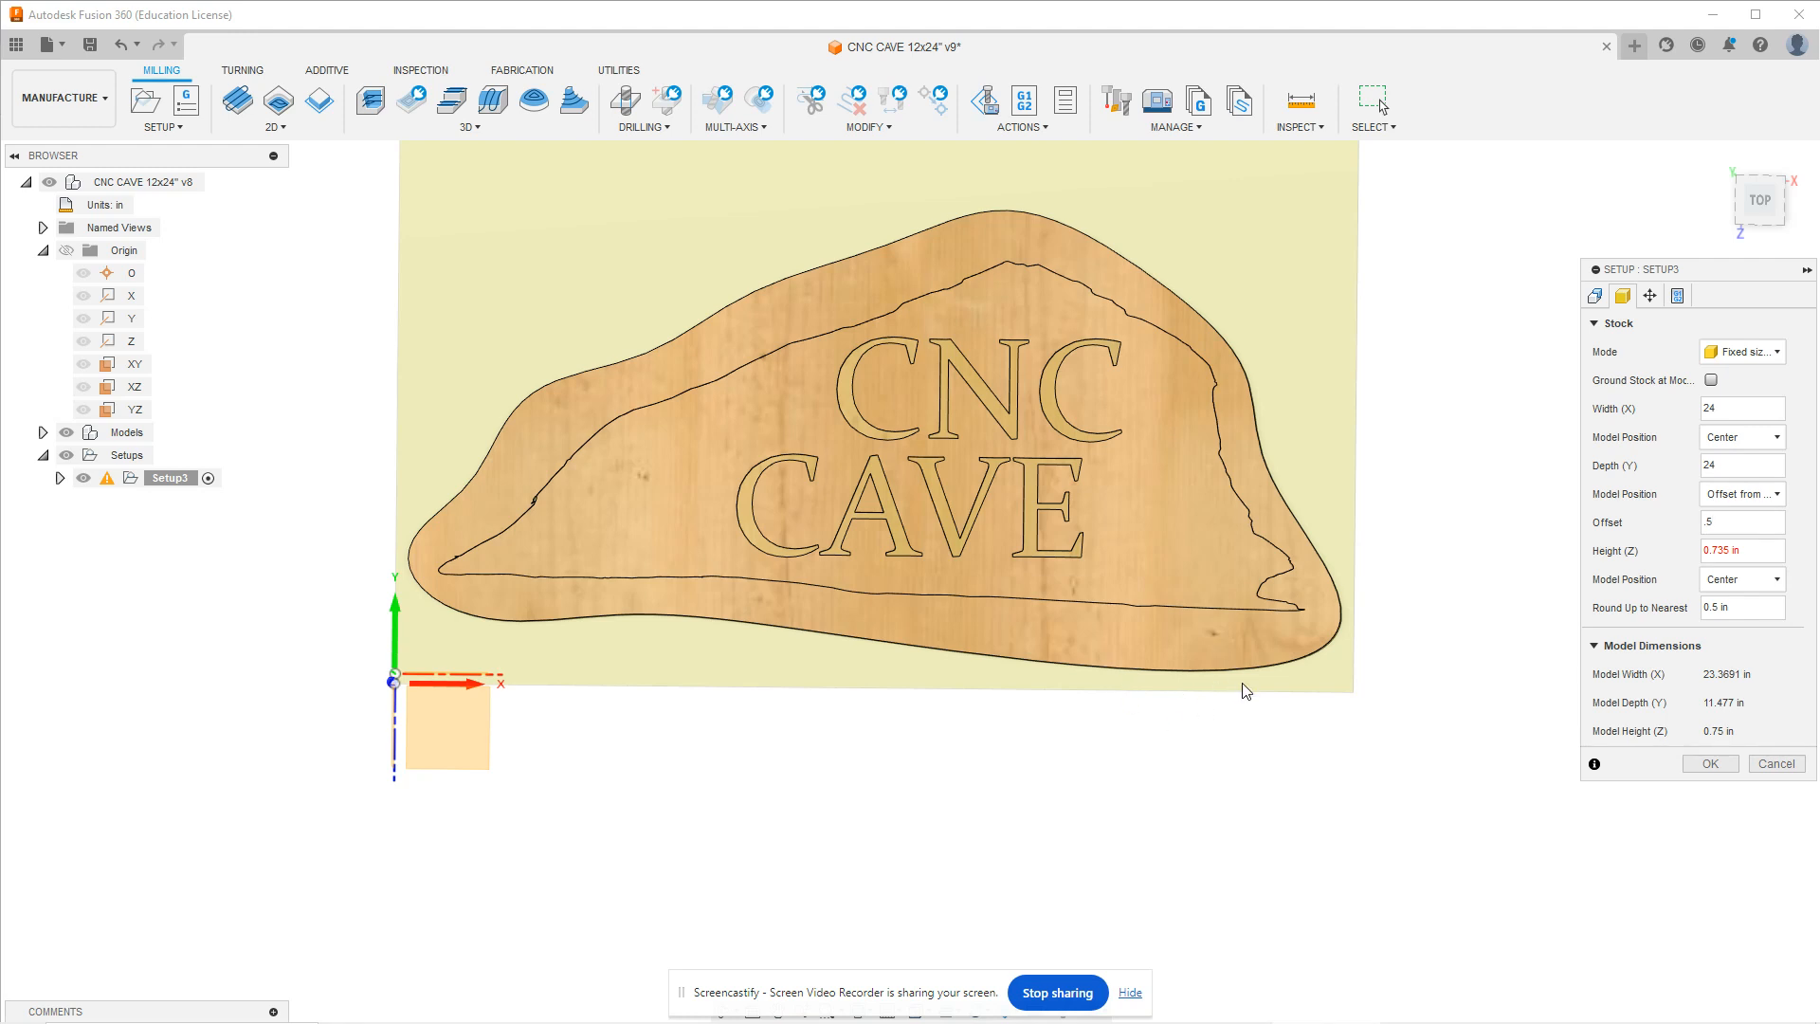
Set the stock height (Z) to 0.75 in and check how the sign sits in the whole stock
triple_click(1758, 554)
type(".75")
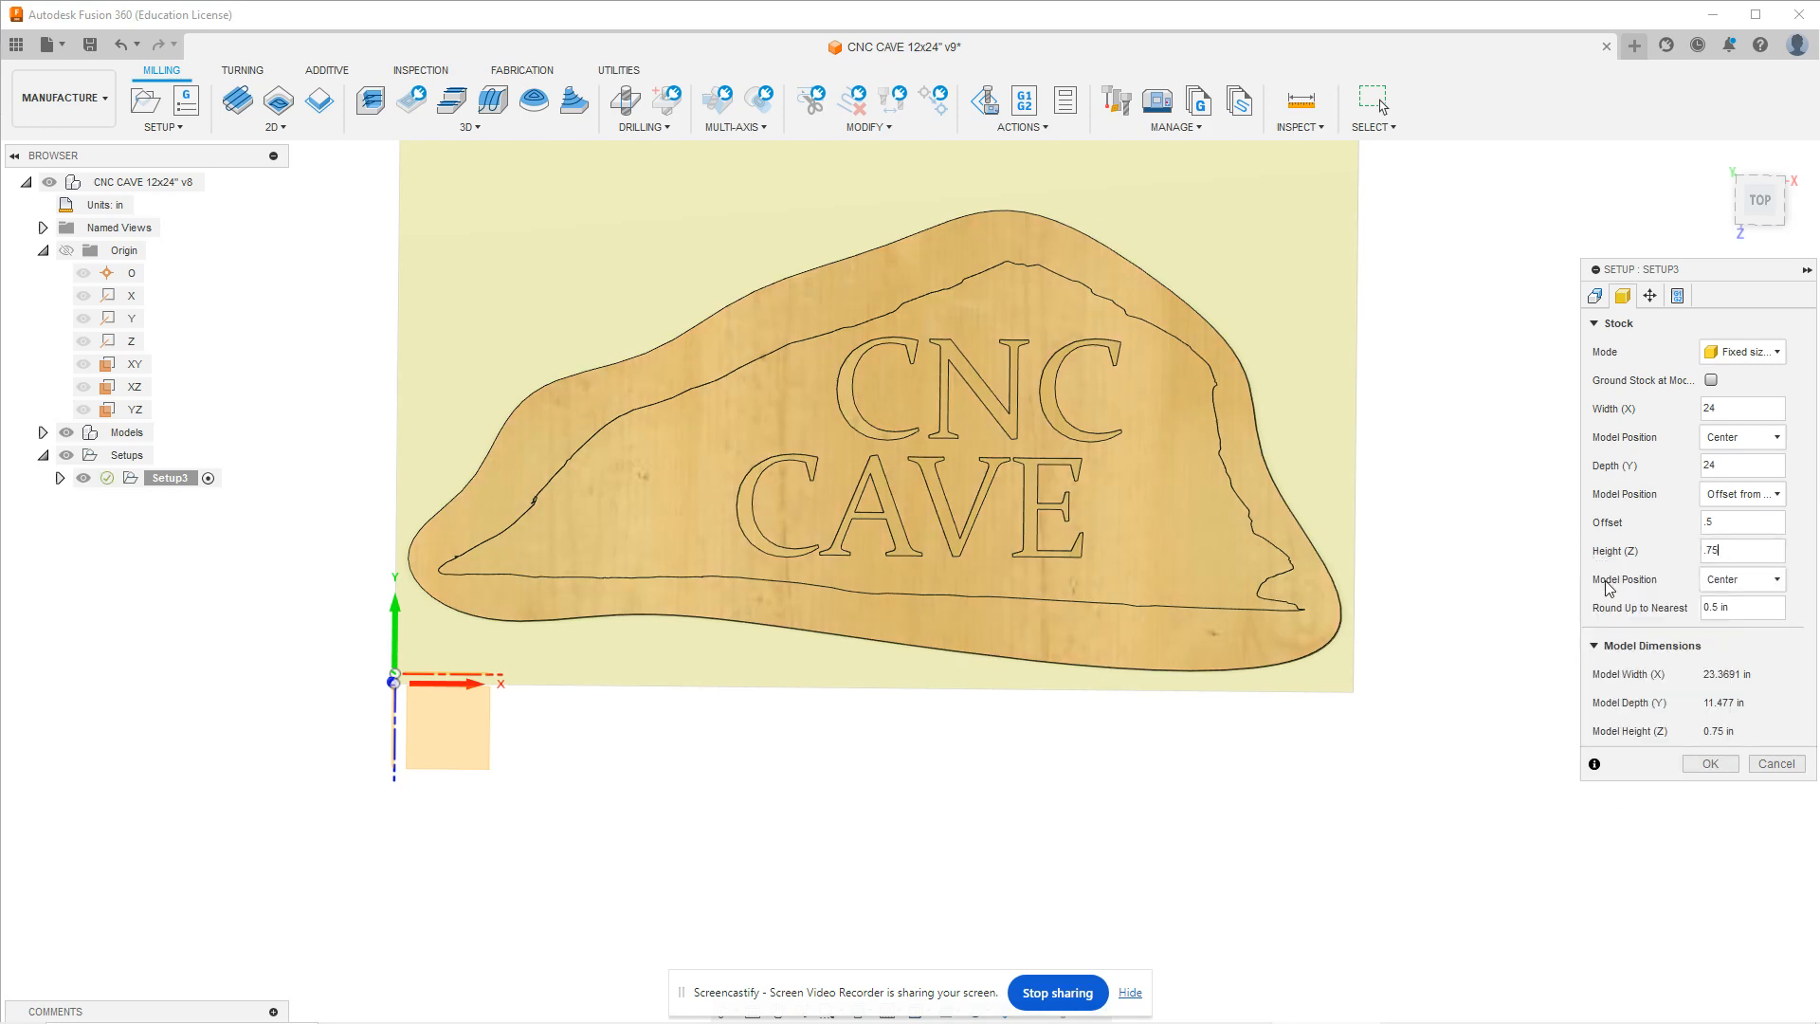
middle_click_drag(1020, 578, 1024, 503, "shift")
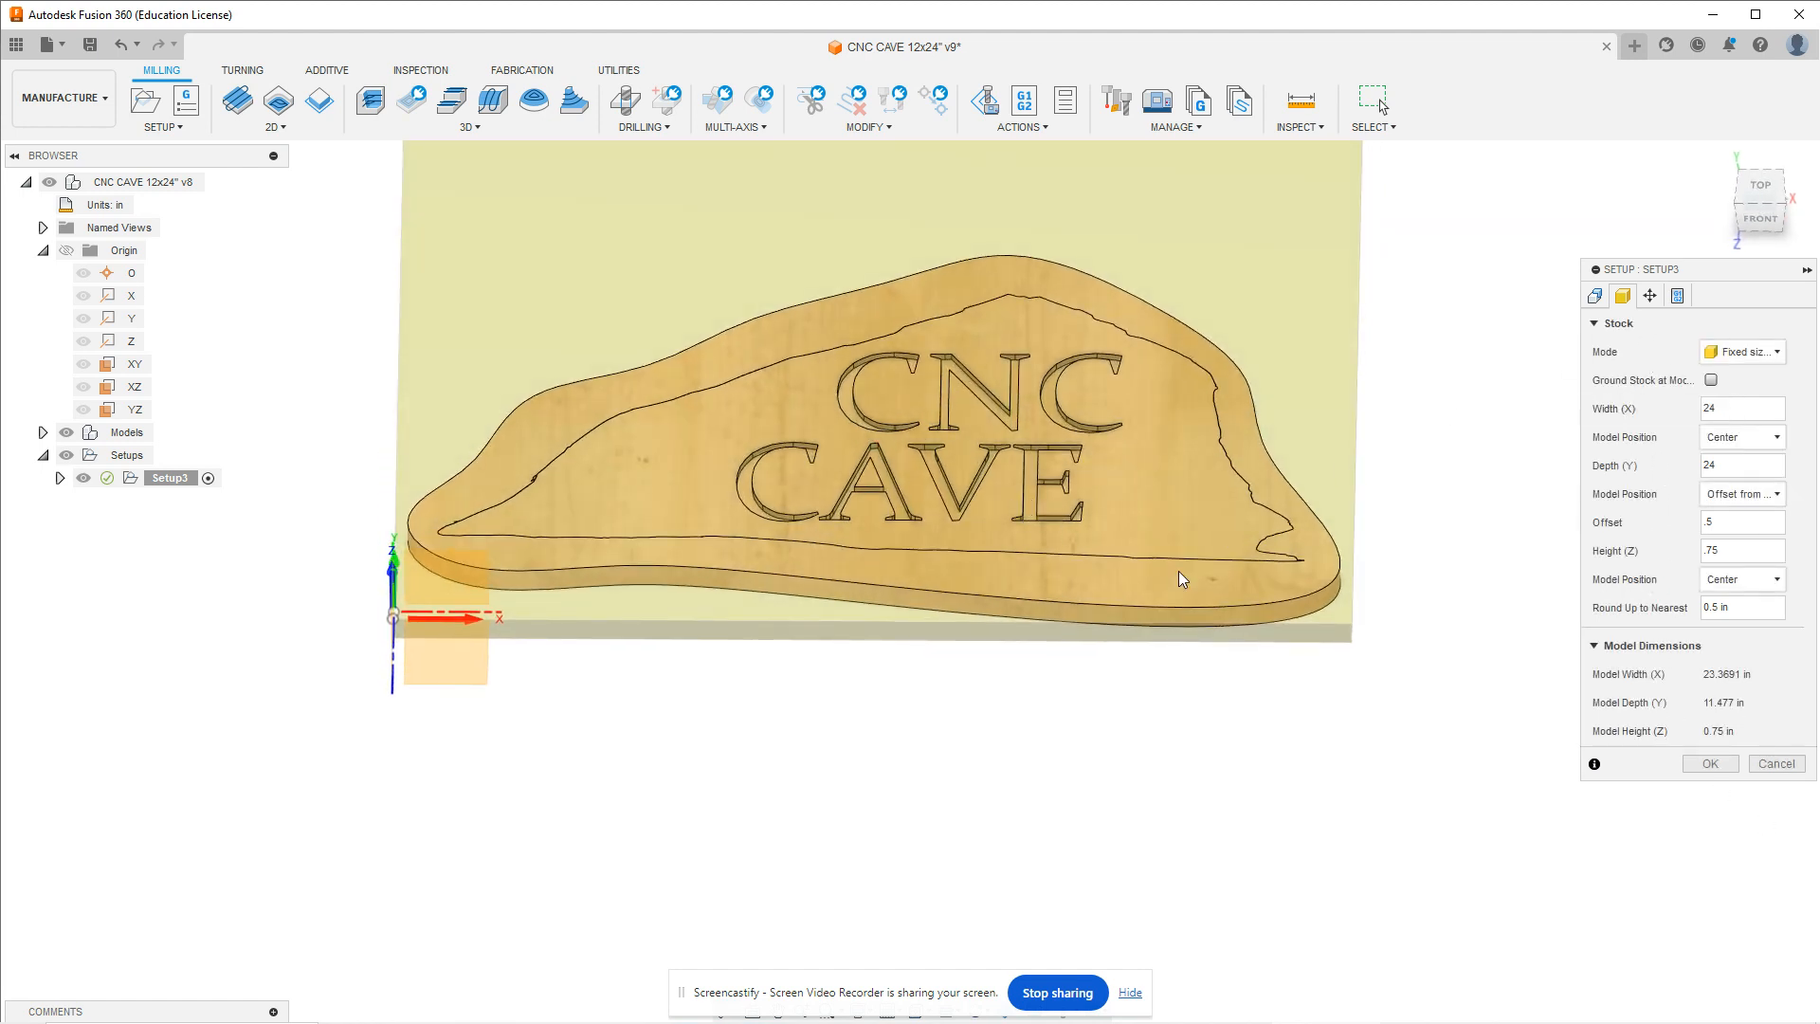
scroll(1054, 618, "down", 1)
middle_click_drag(1054, 619, 1089, 741)
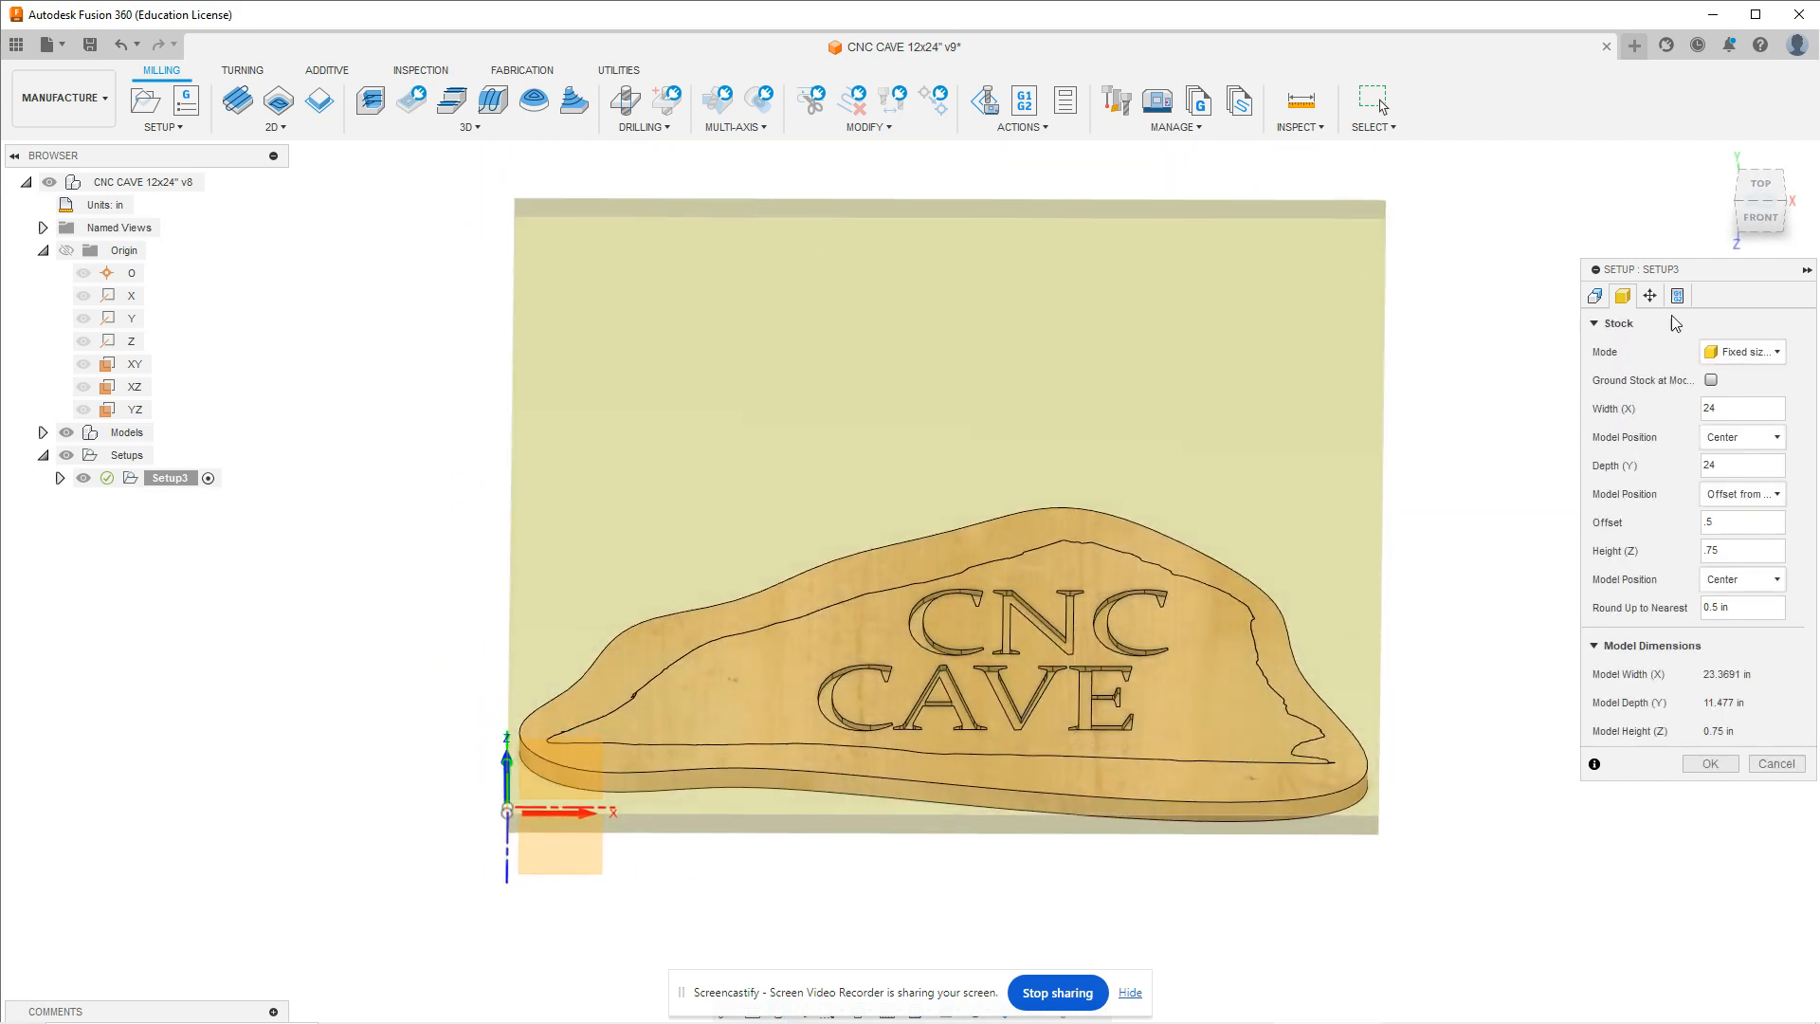
left_click(1651, 297)
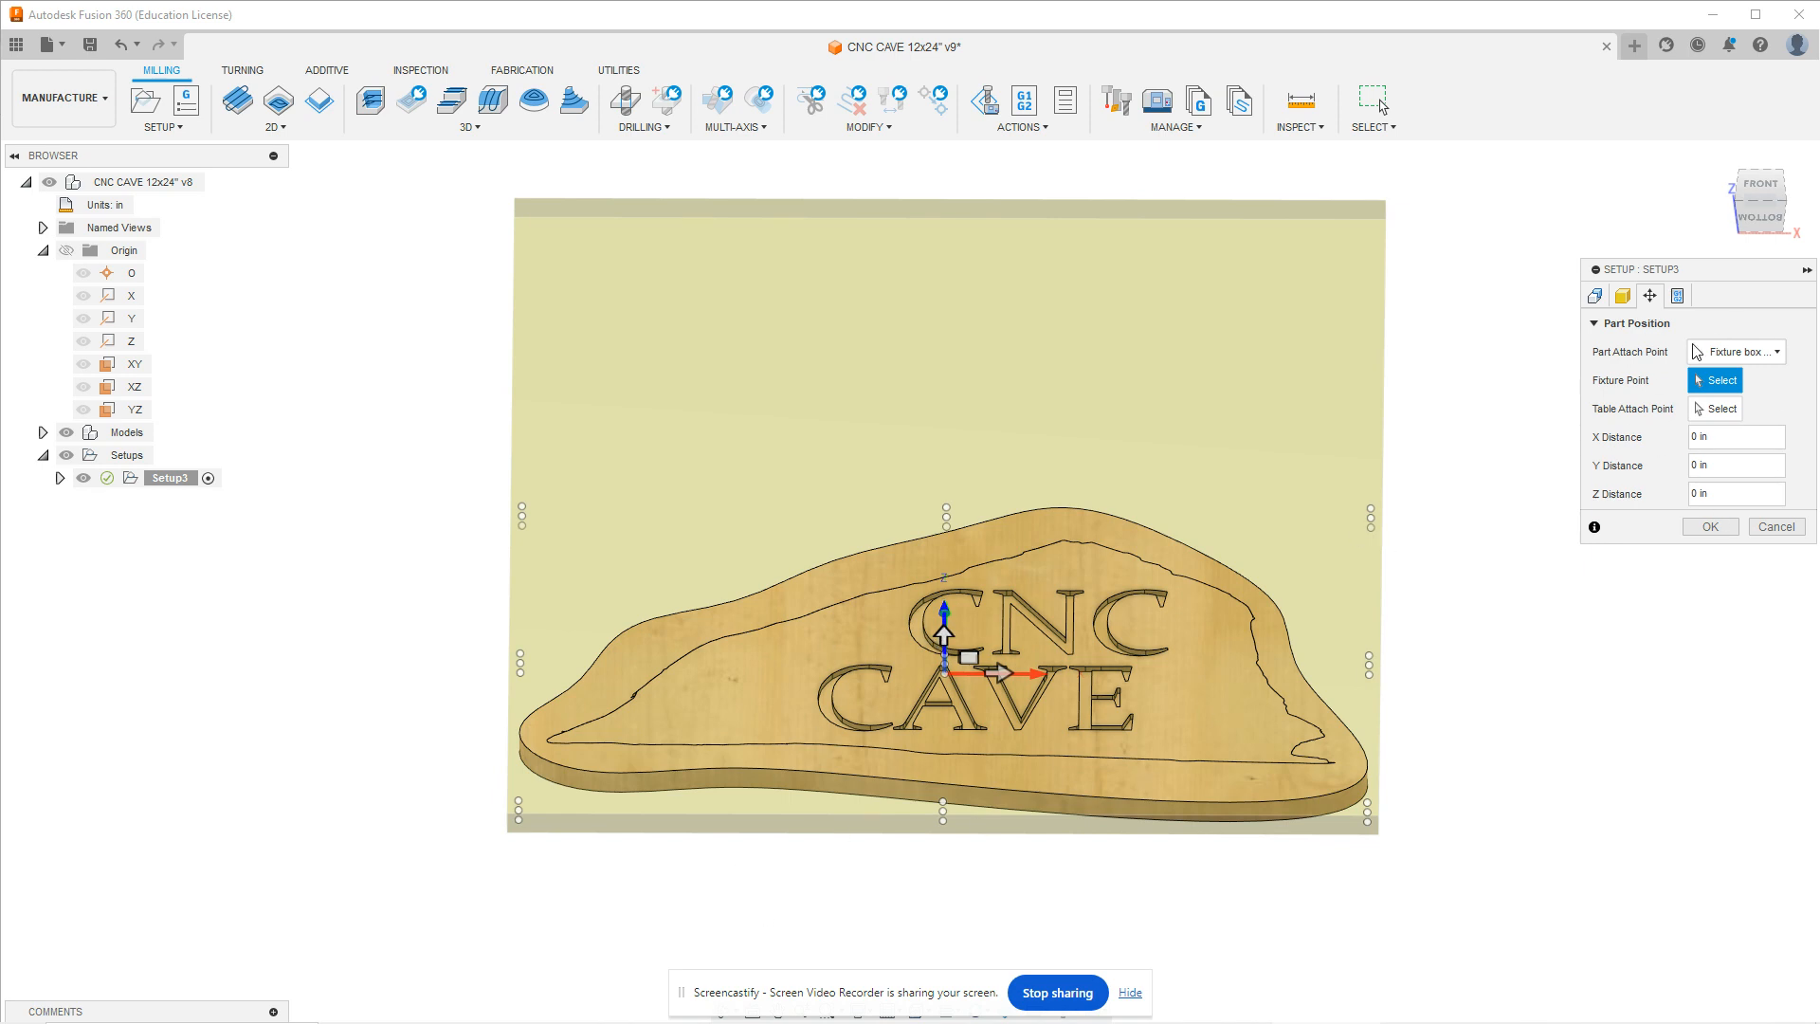
left_click(1623, 297)
left_click(1647, 300)
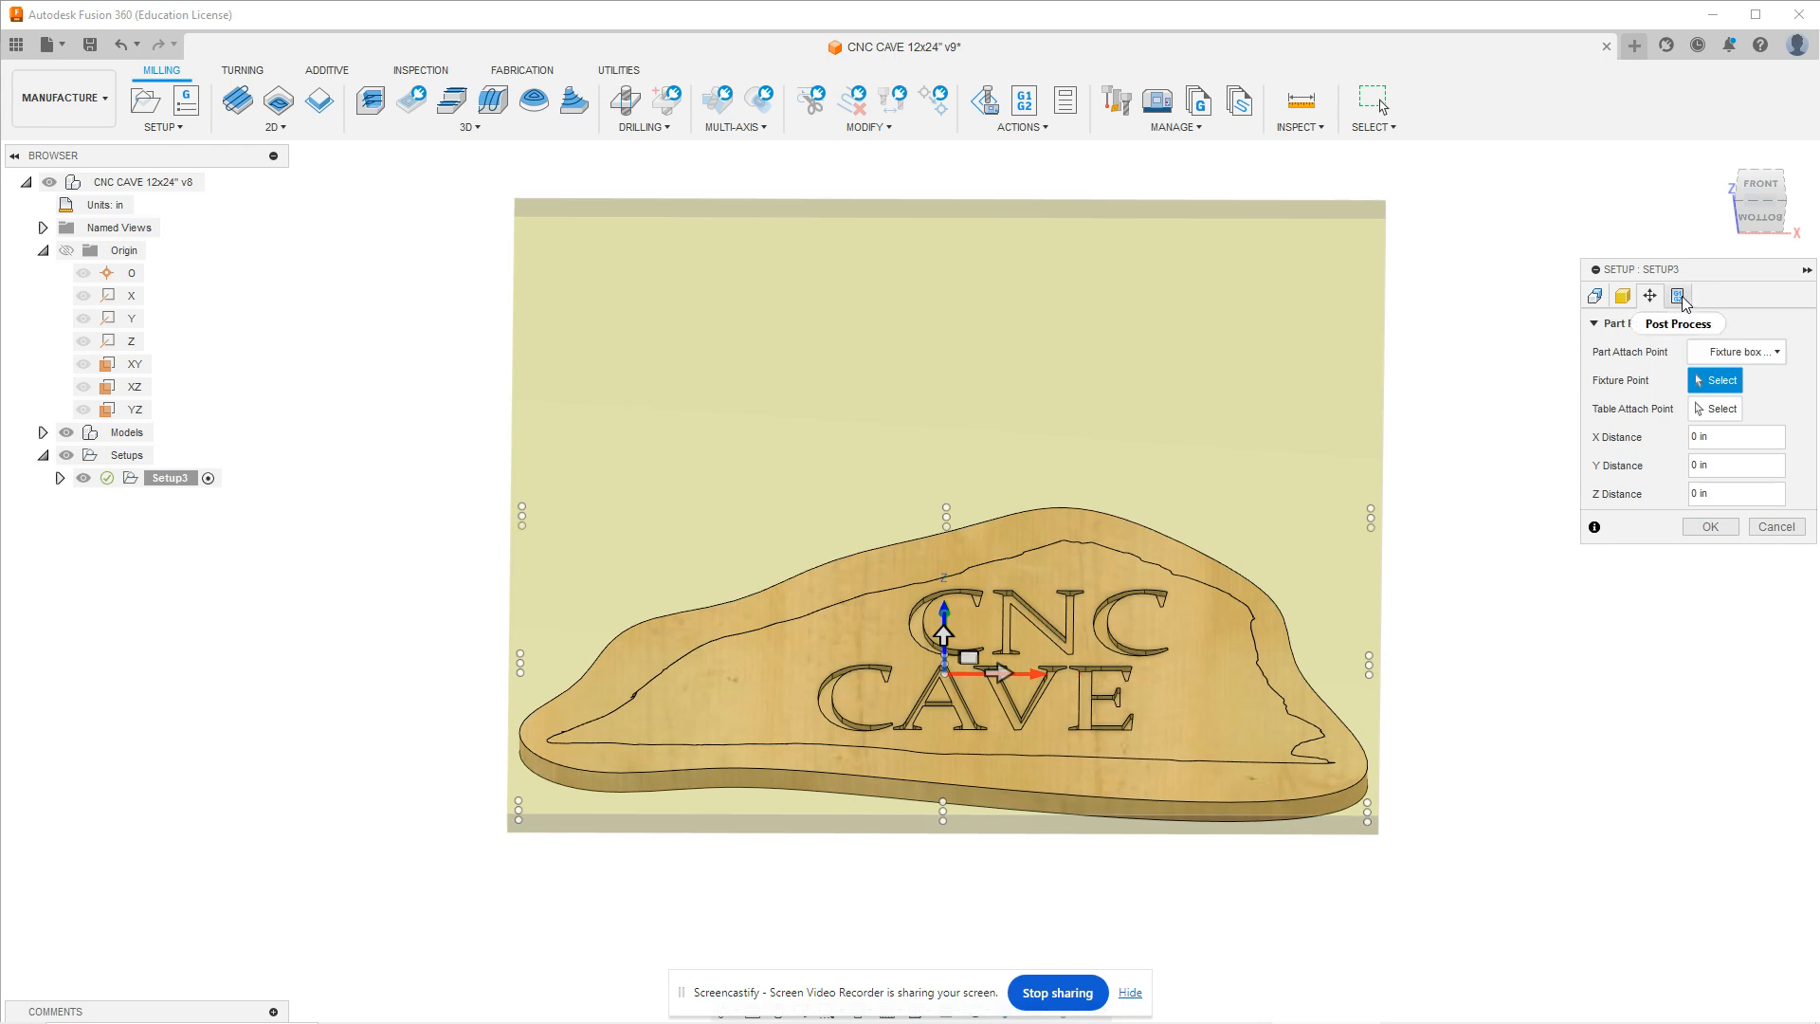
Set the setup's post-process program name to 1050 CNC Sign
left_click(1679, 297)
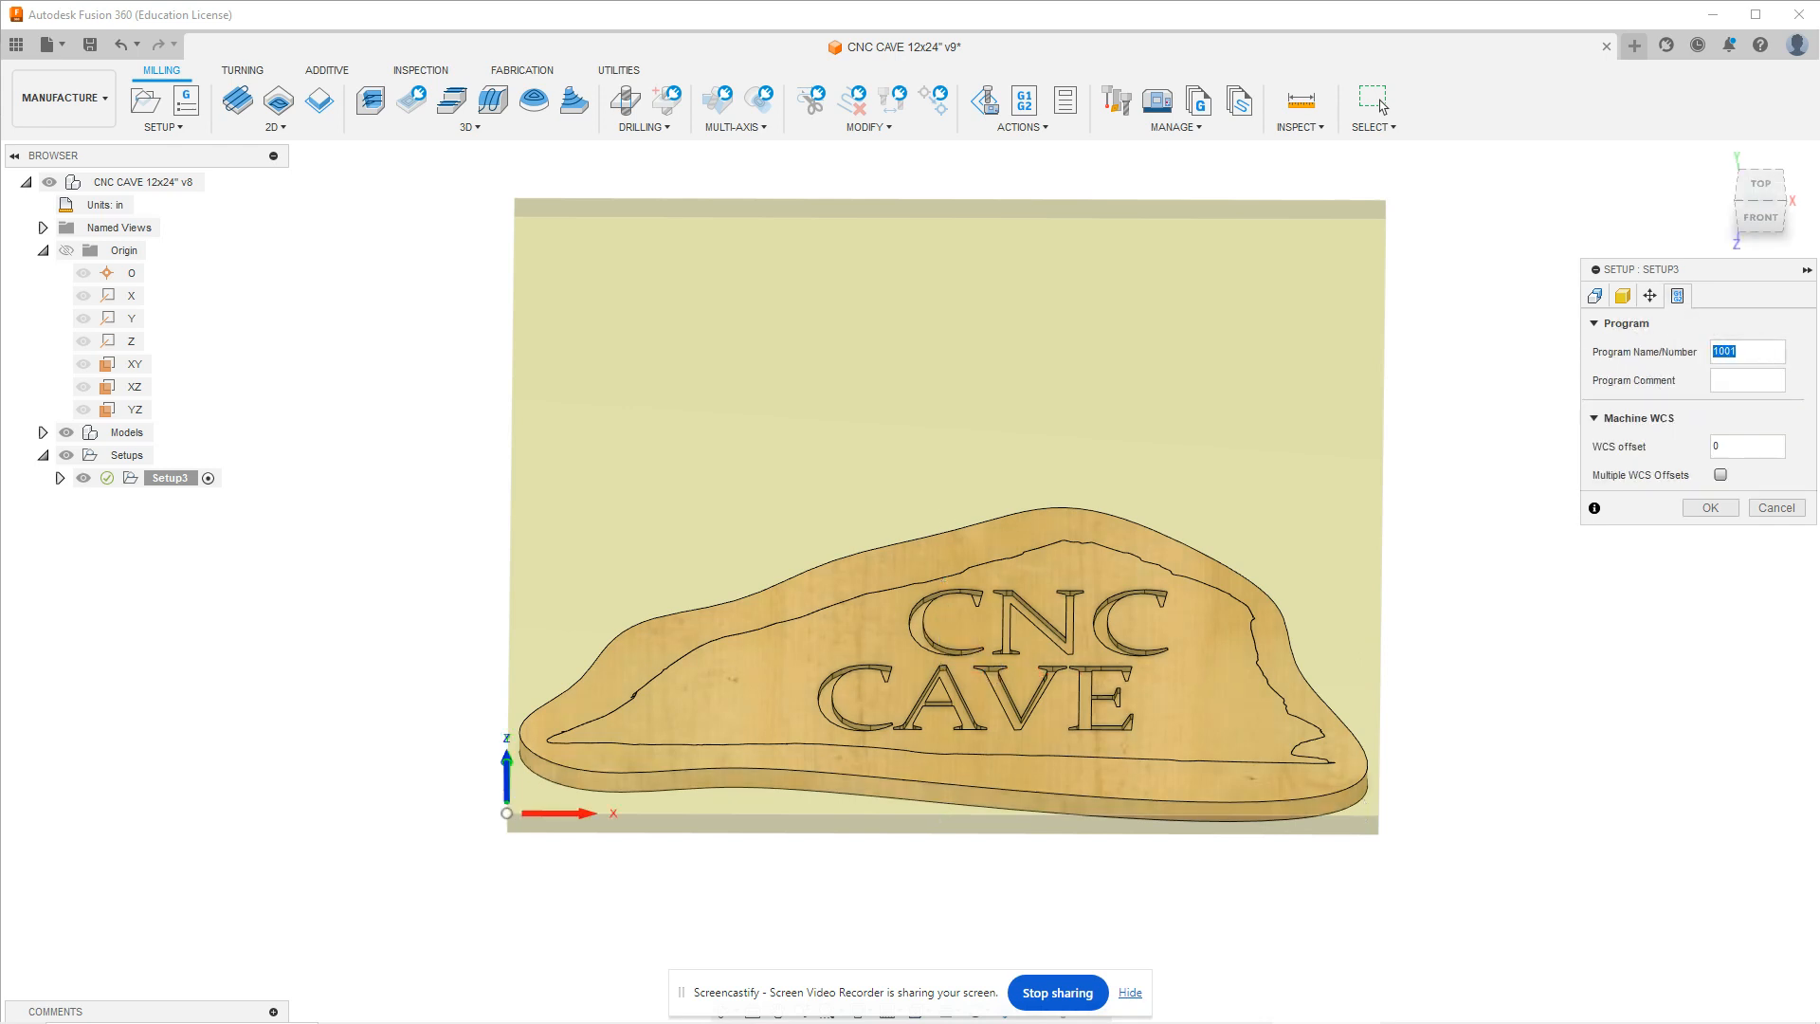
type("1")
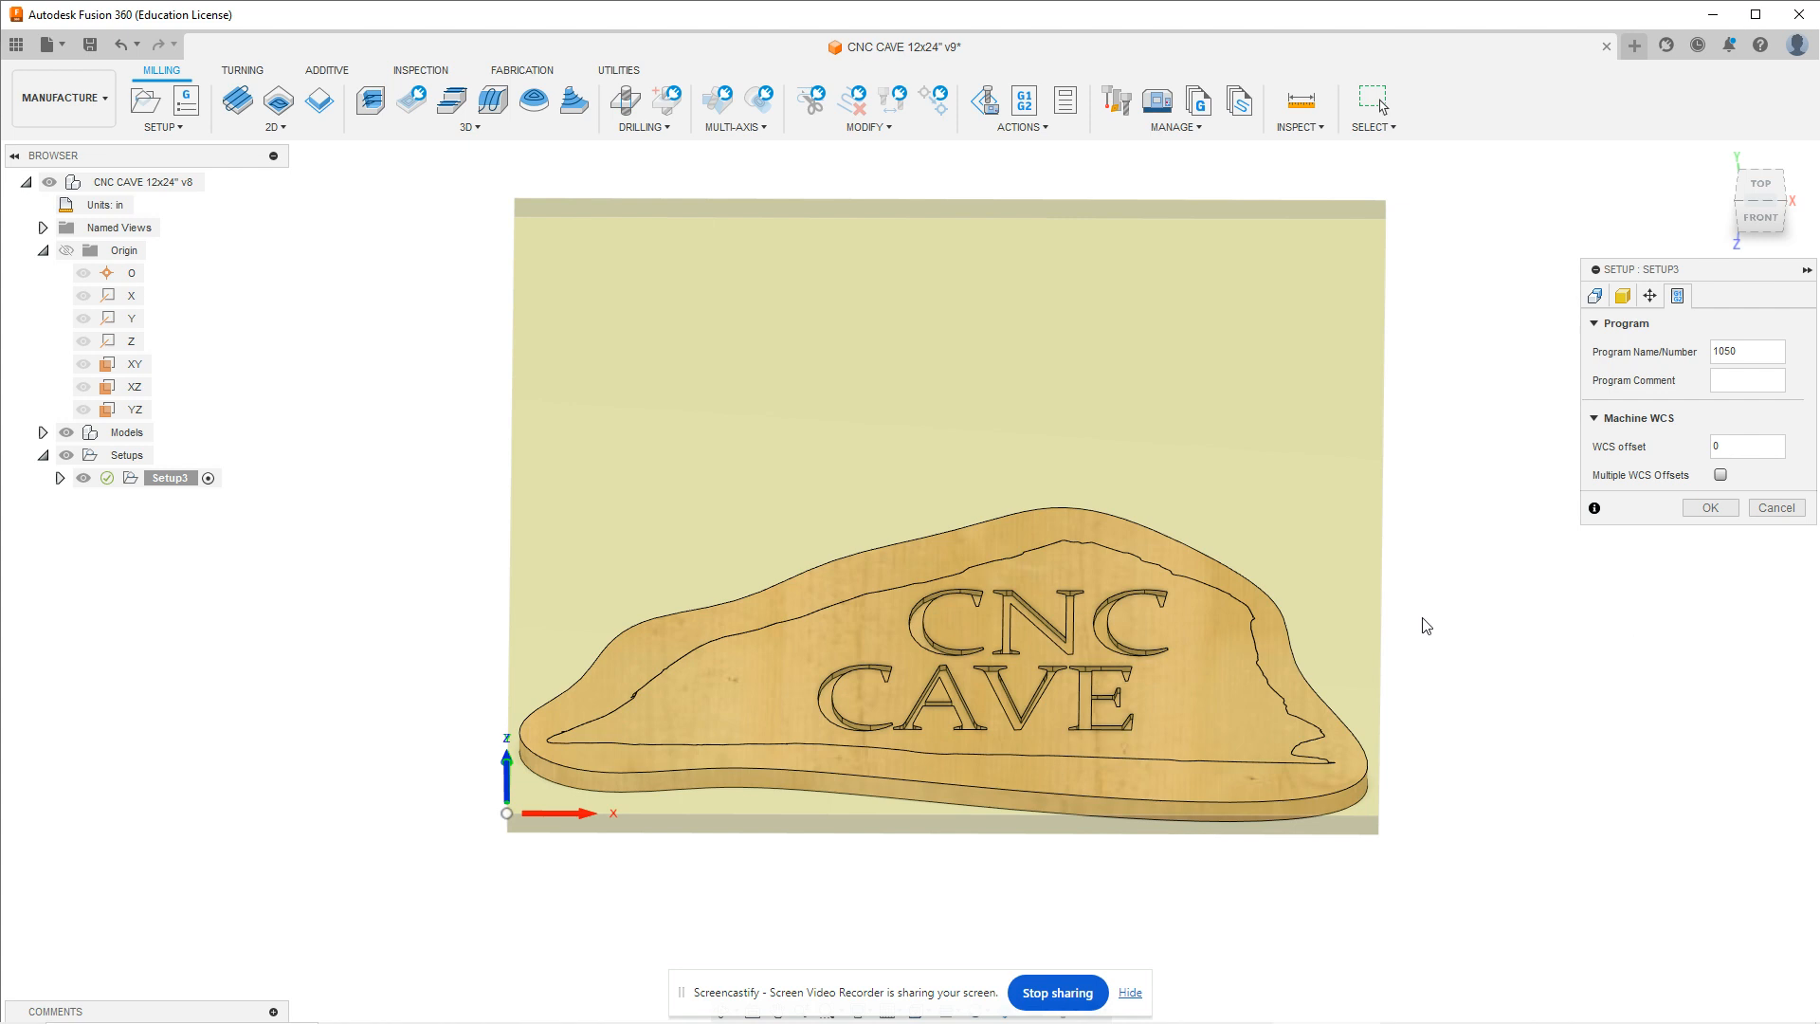
left_click(1753, 377)
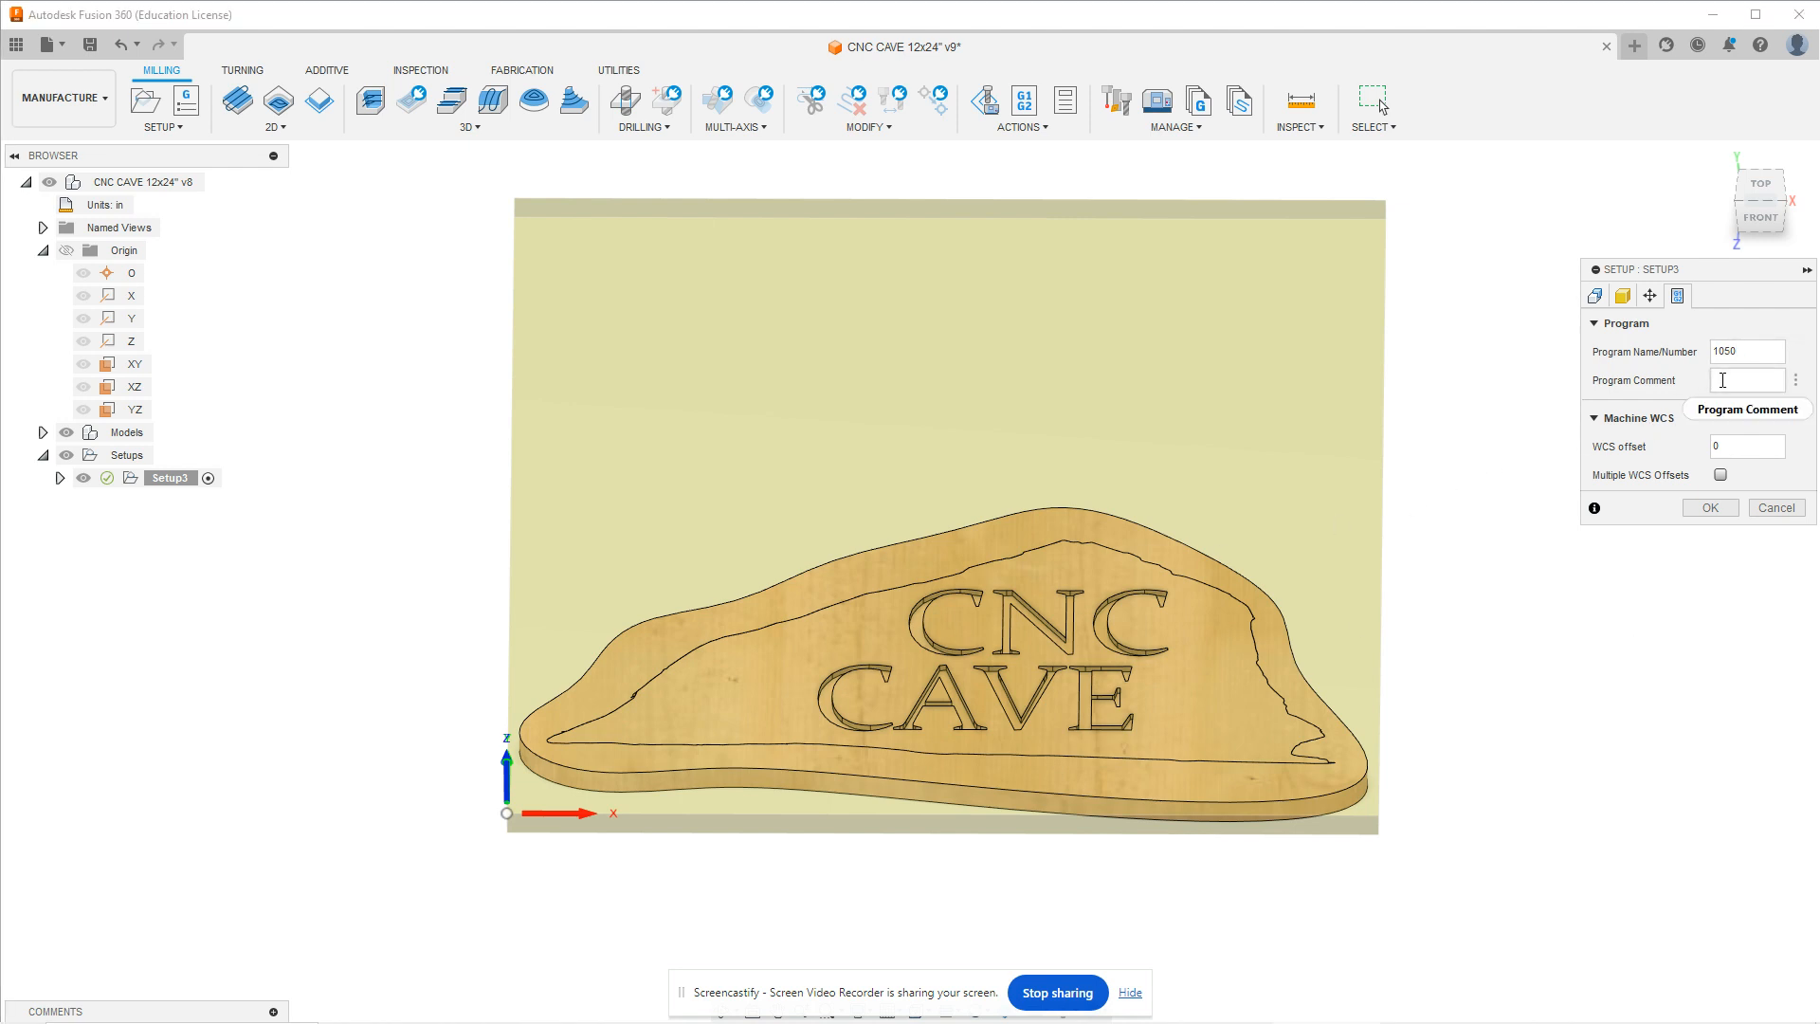
left_click(1750, 350)
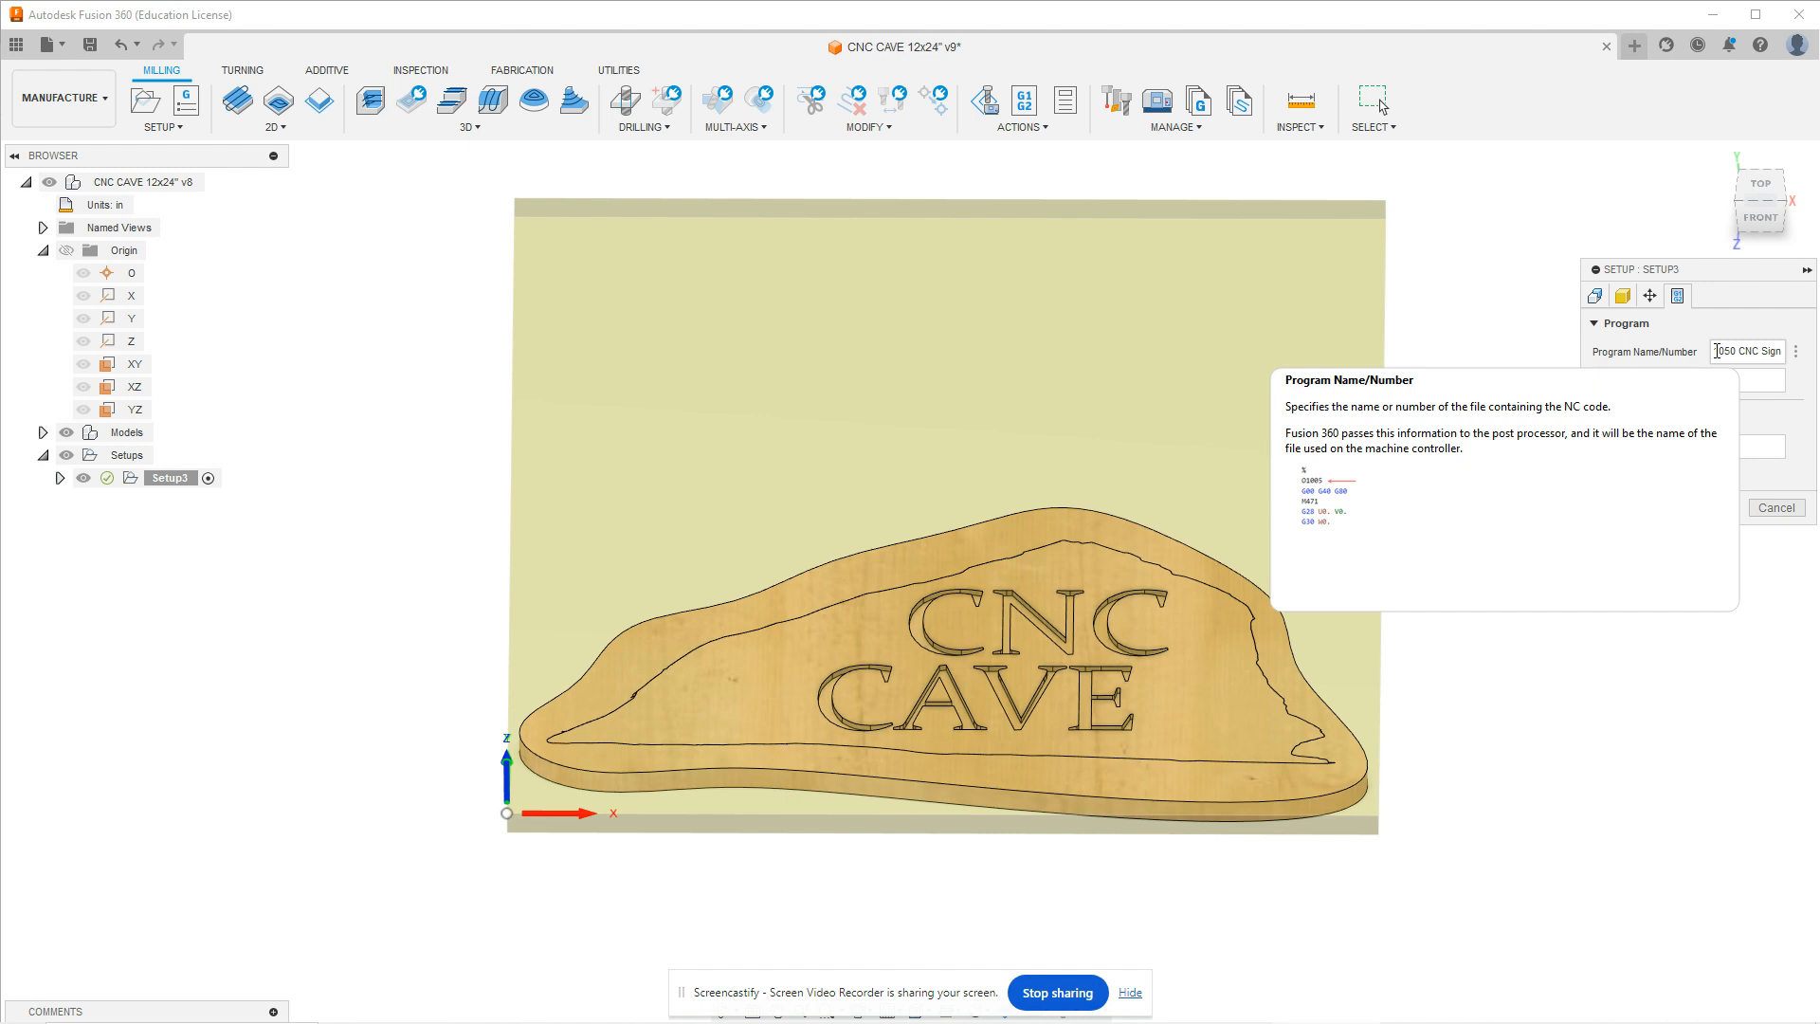
Copy the program name into the program comment and confirm the milling setup
left_click_drag(1717, 350, 1782, 352)
key("ctrl+c")
left_click(1739, 383)
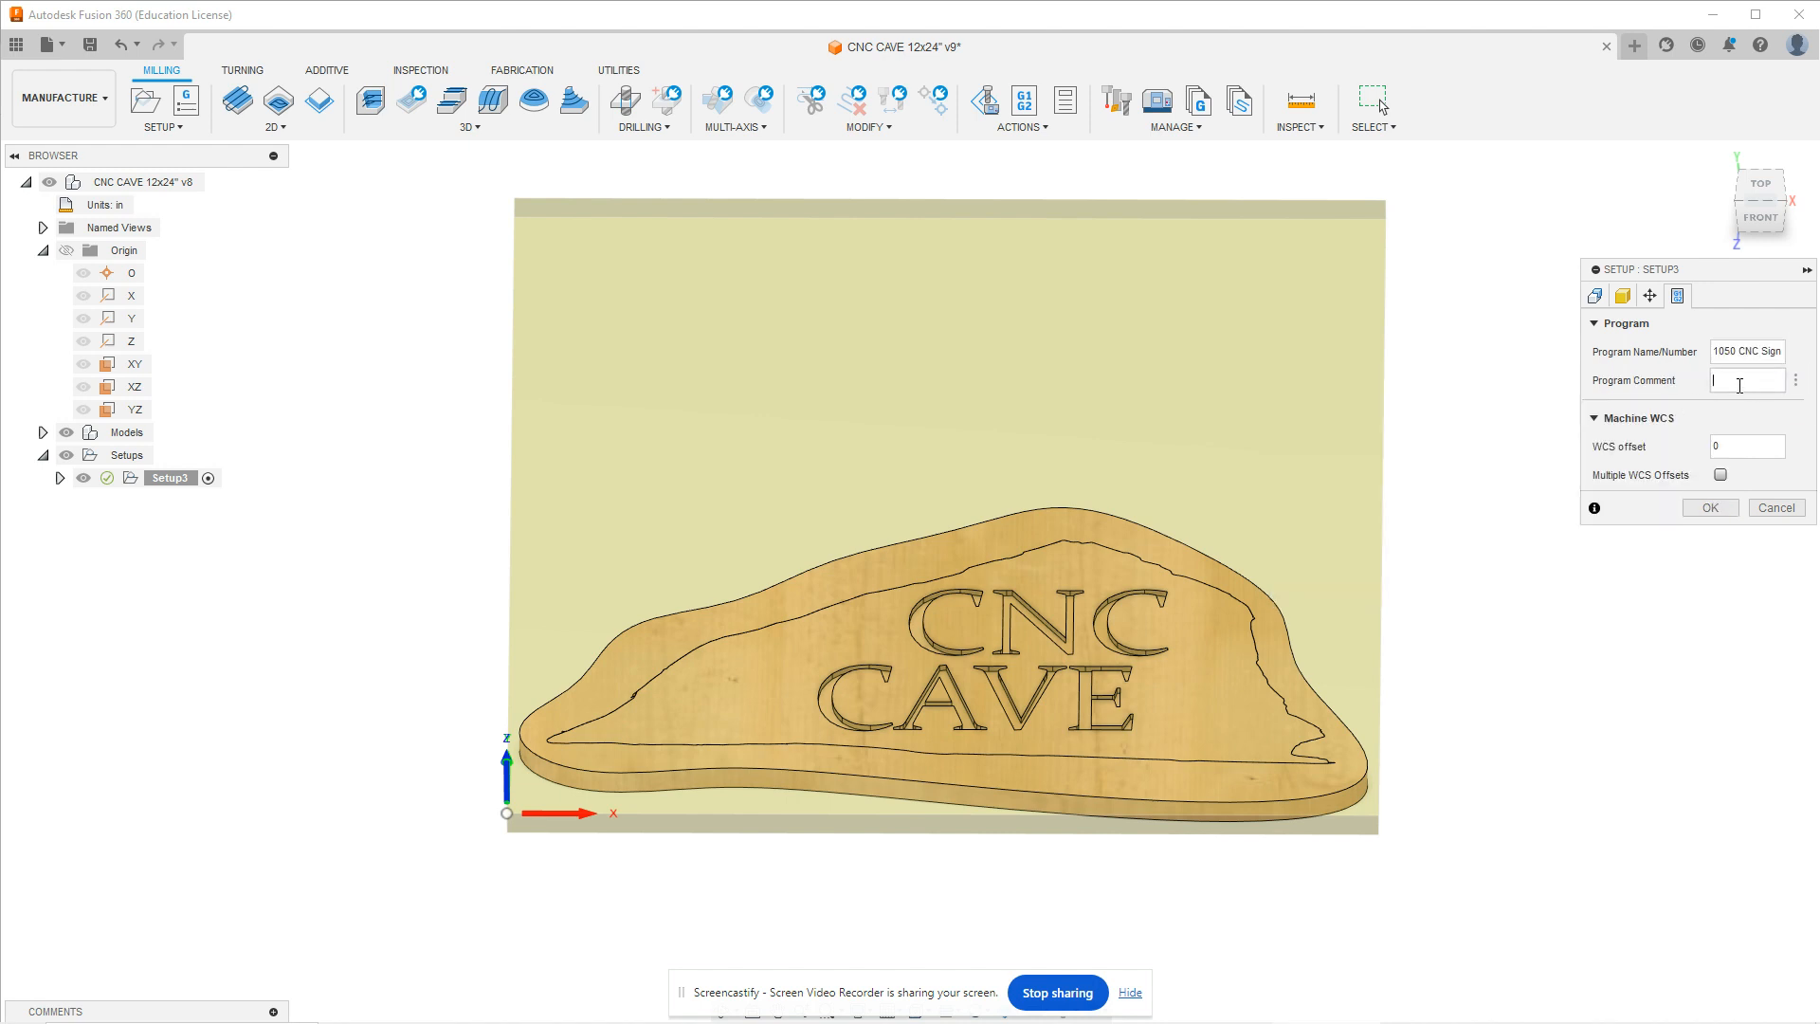
key("ctrl+v")
left_click(1707, 509)
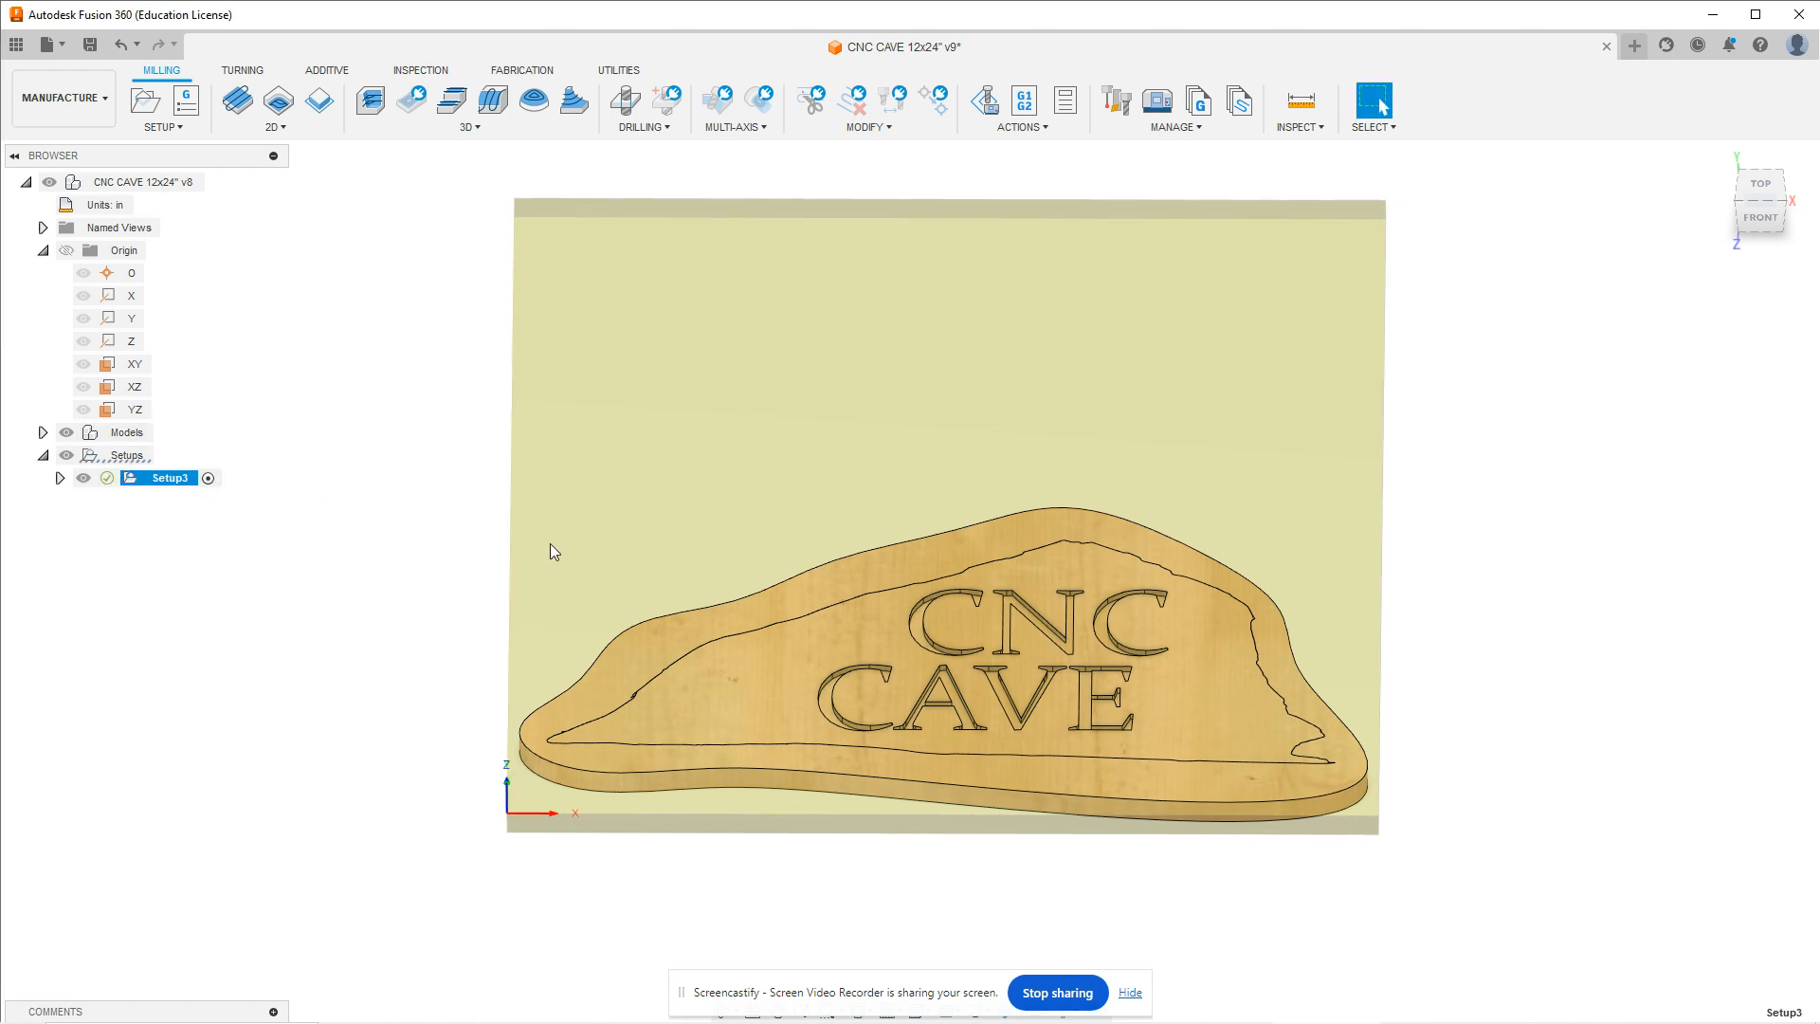
Examine the finished setup's stock, sign placement and work coordinate origin from several angles
mouse_move(523, 793)
middle_mouse_down("shift")
mouse_move(527, 688)
mouse_move(539, 820)
middle_mouse_up("shift")
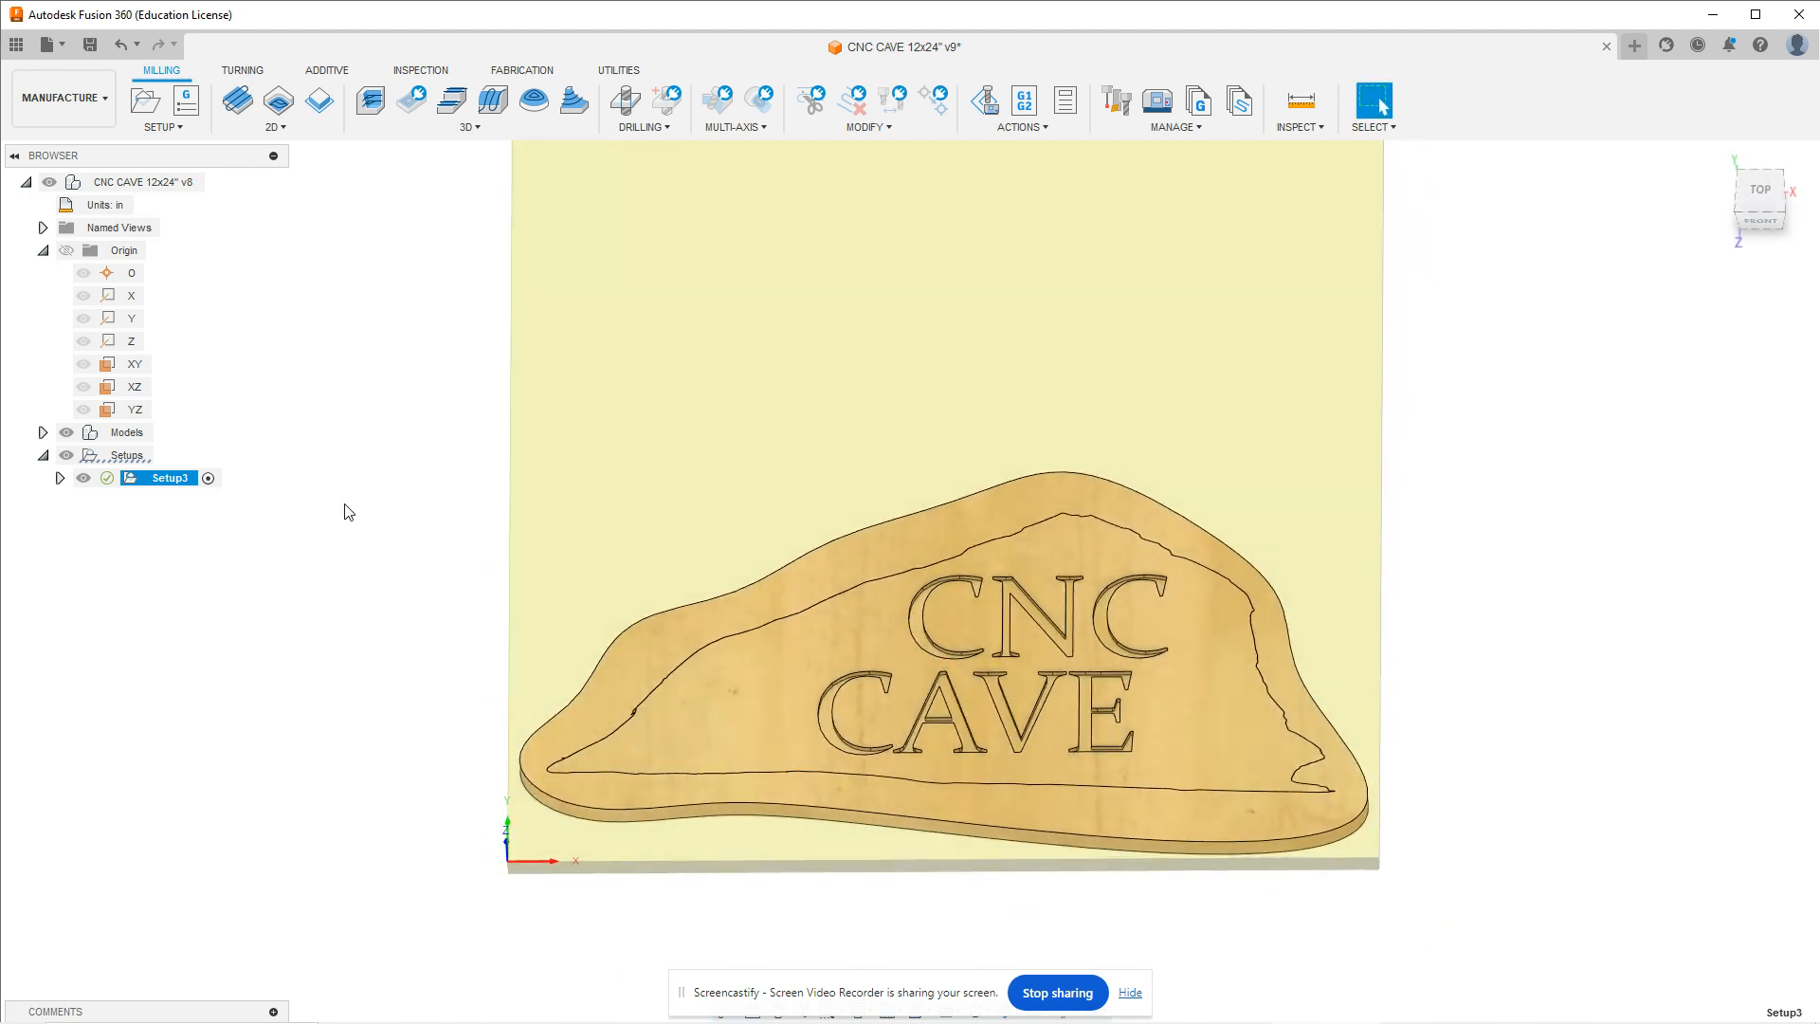
left_click(278, 133)
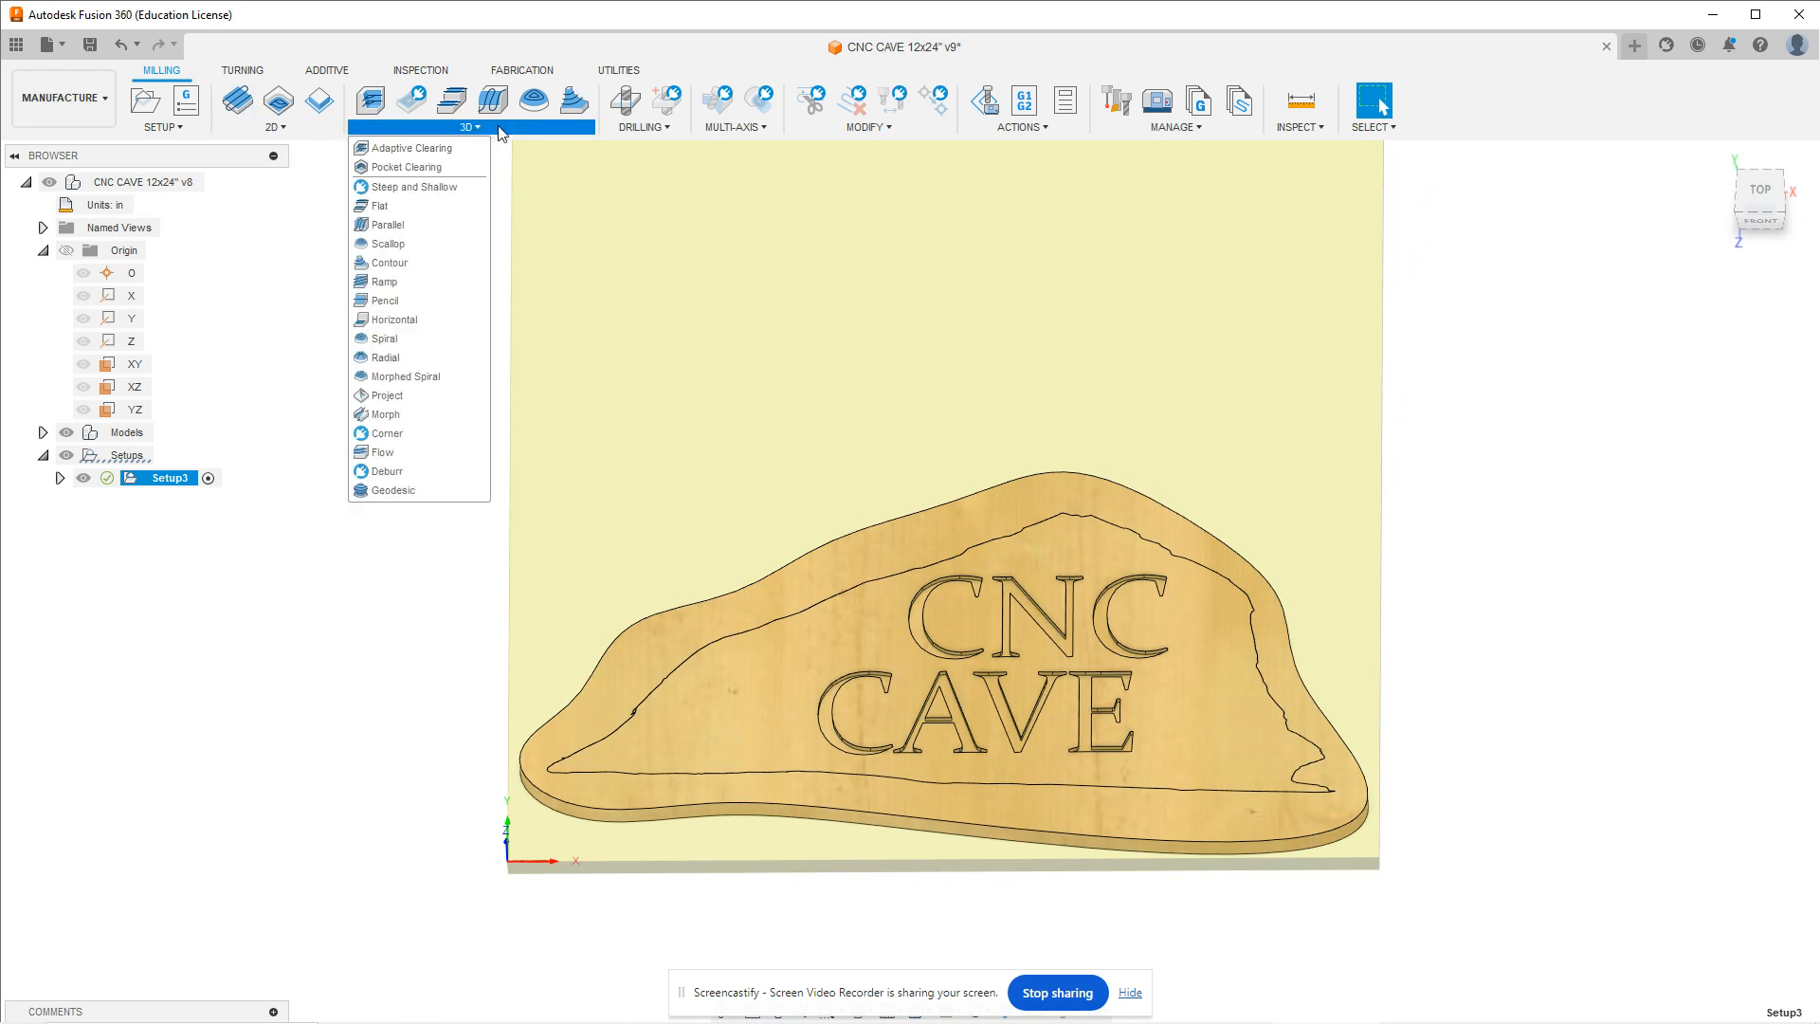
left_click(300, 131)
mouse_move(470, 127)
left_click(418, 263)
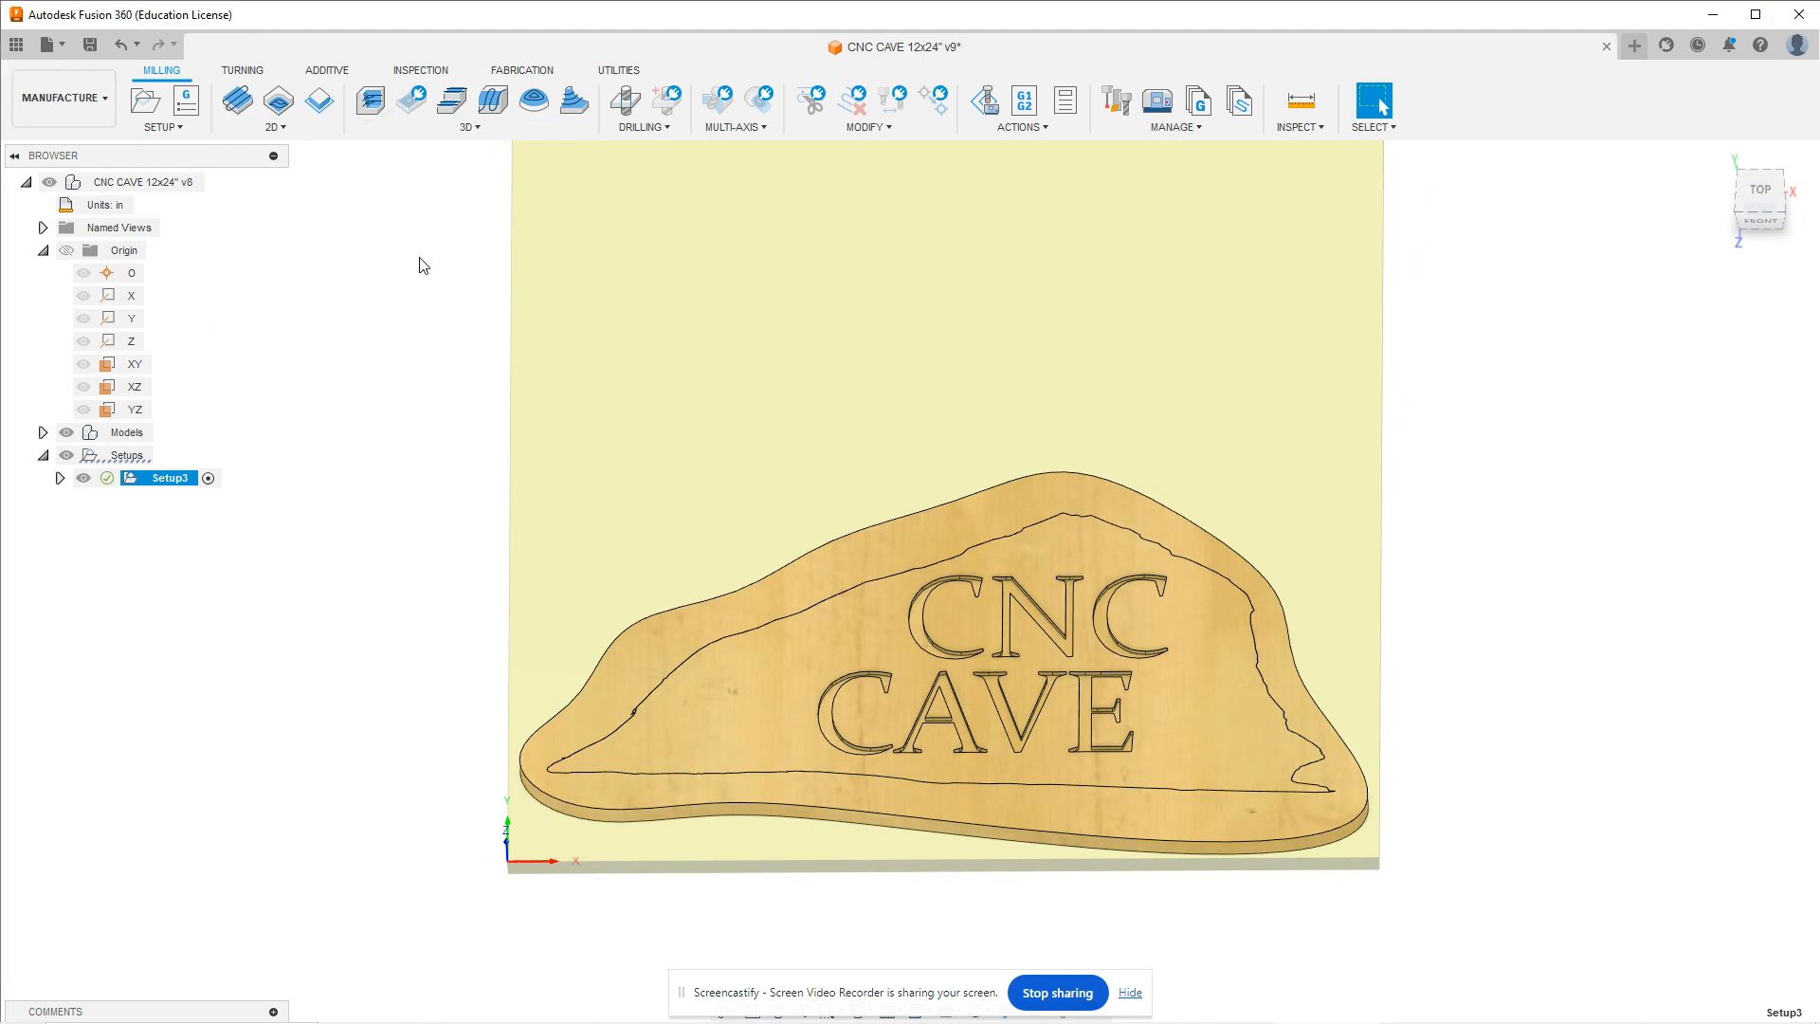
left_click(1769, 832)
middle_click_drag(673, 802, 736, 698, "shift")
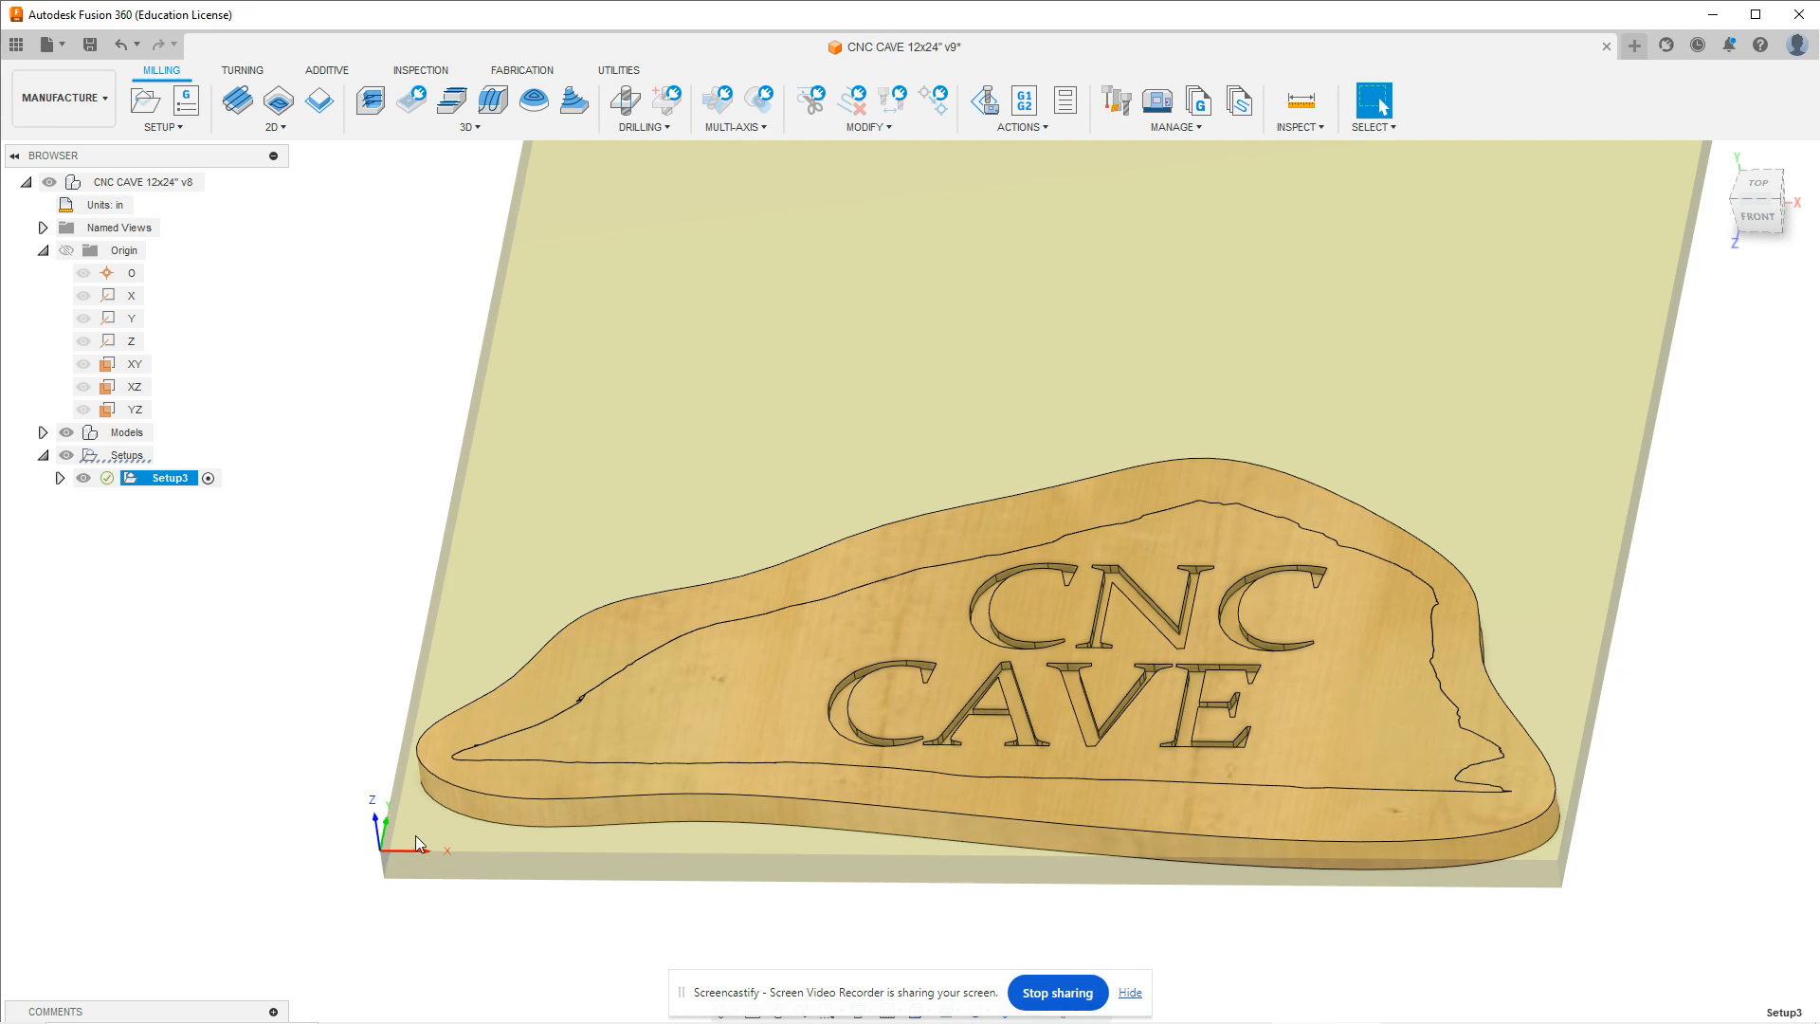
middle_click_drag(415, 834, 760, 686, "shift")
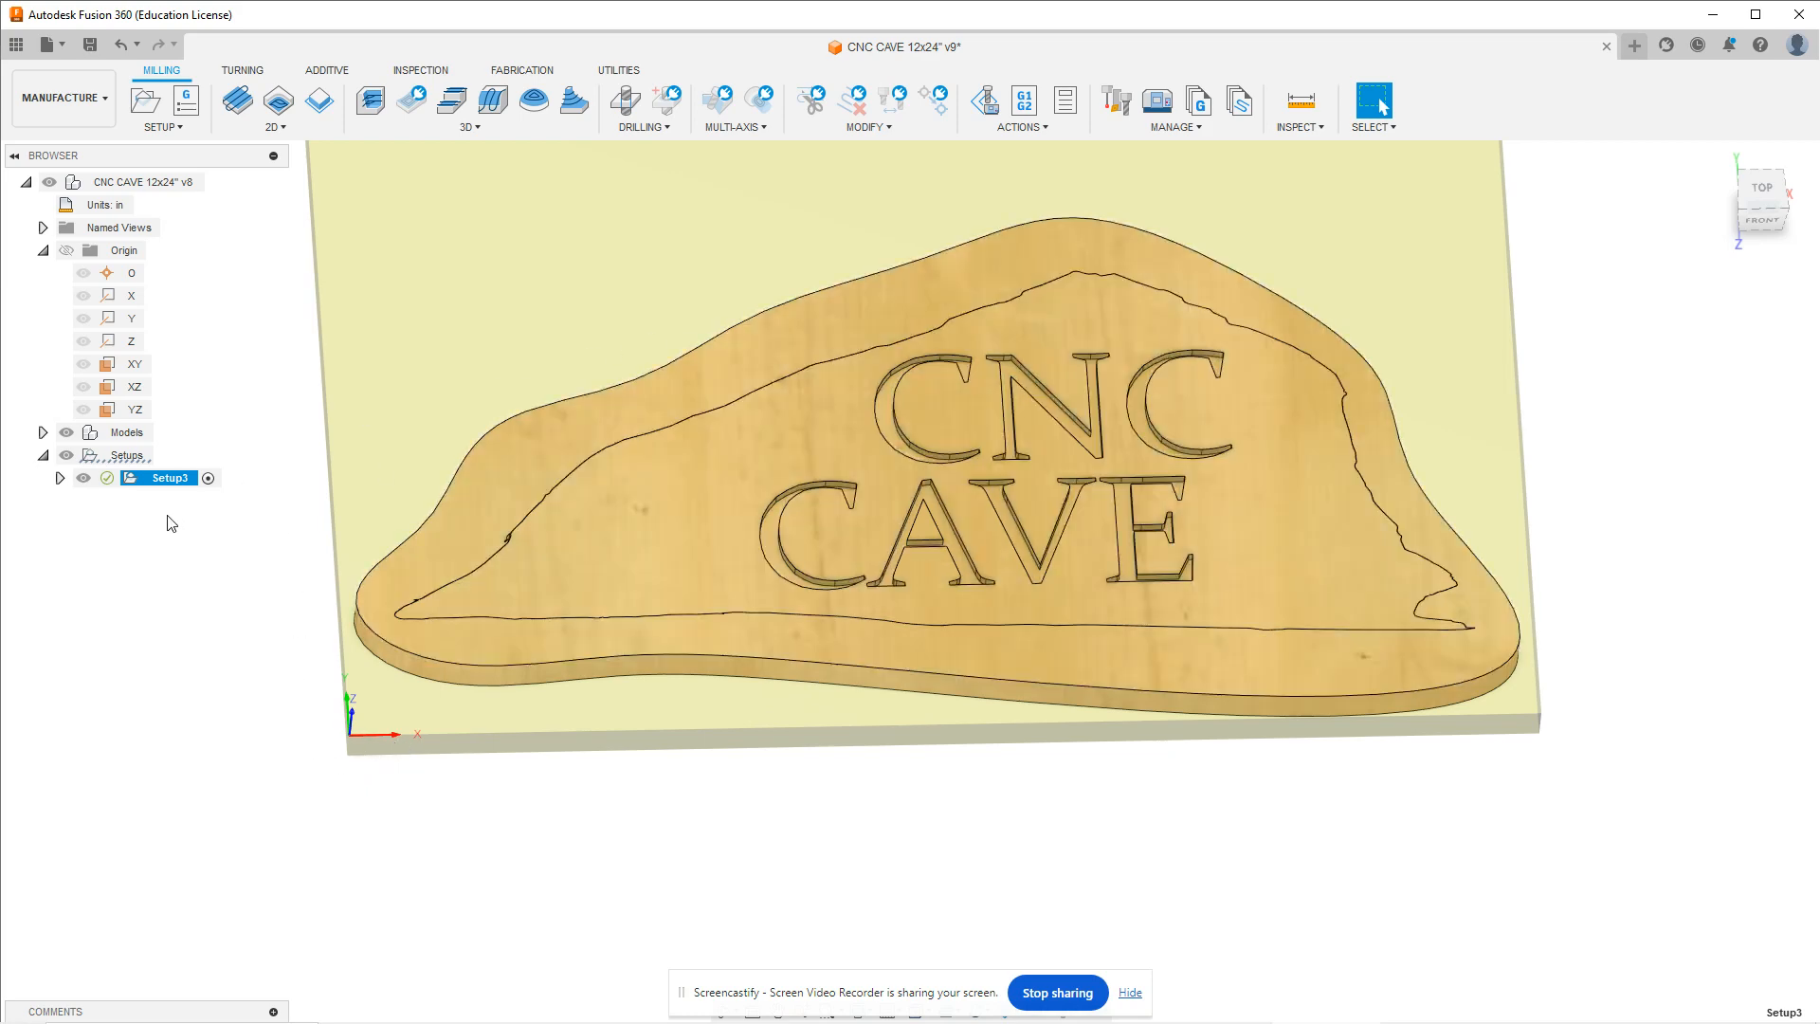
middle_click_drag(630, 601, 676, 568, "shift")
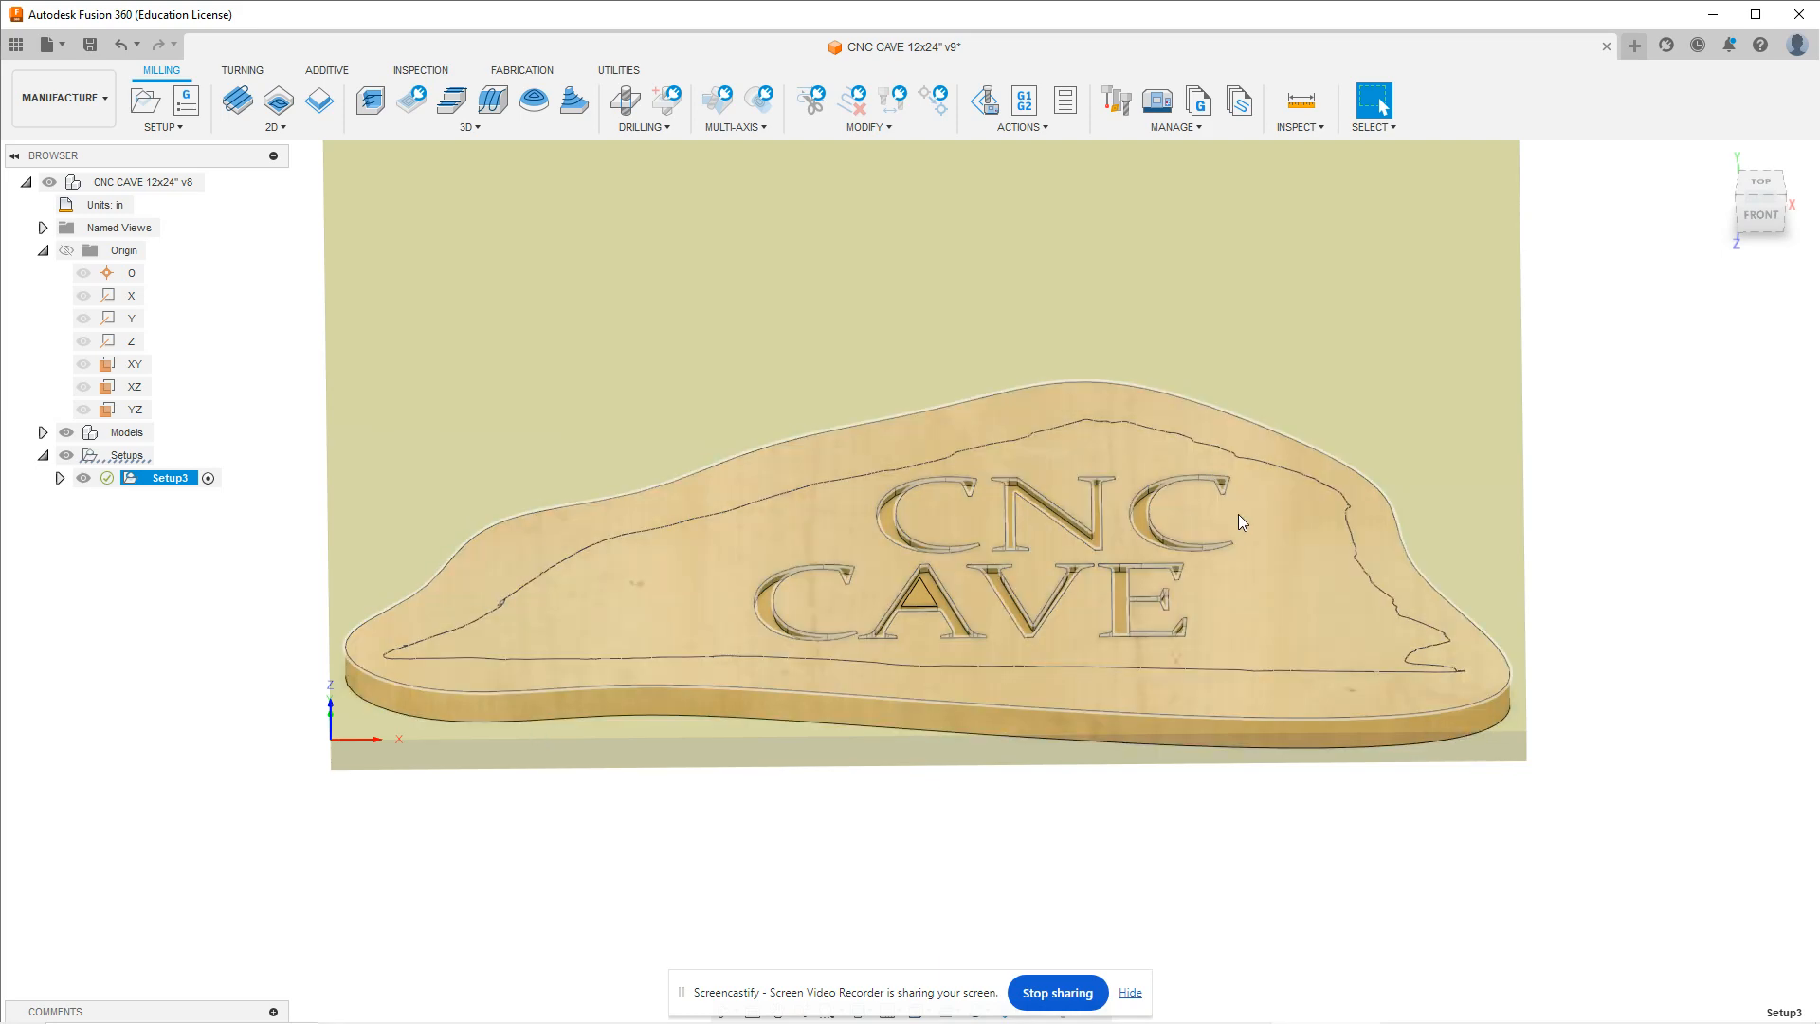
middle_click_drag(910, 654, 906, 724)
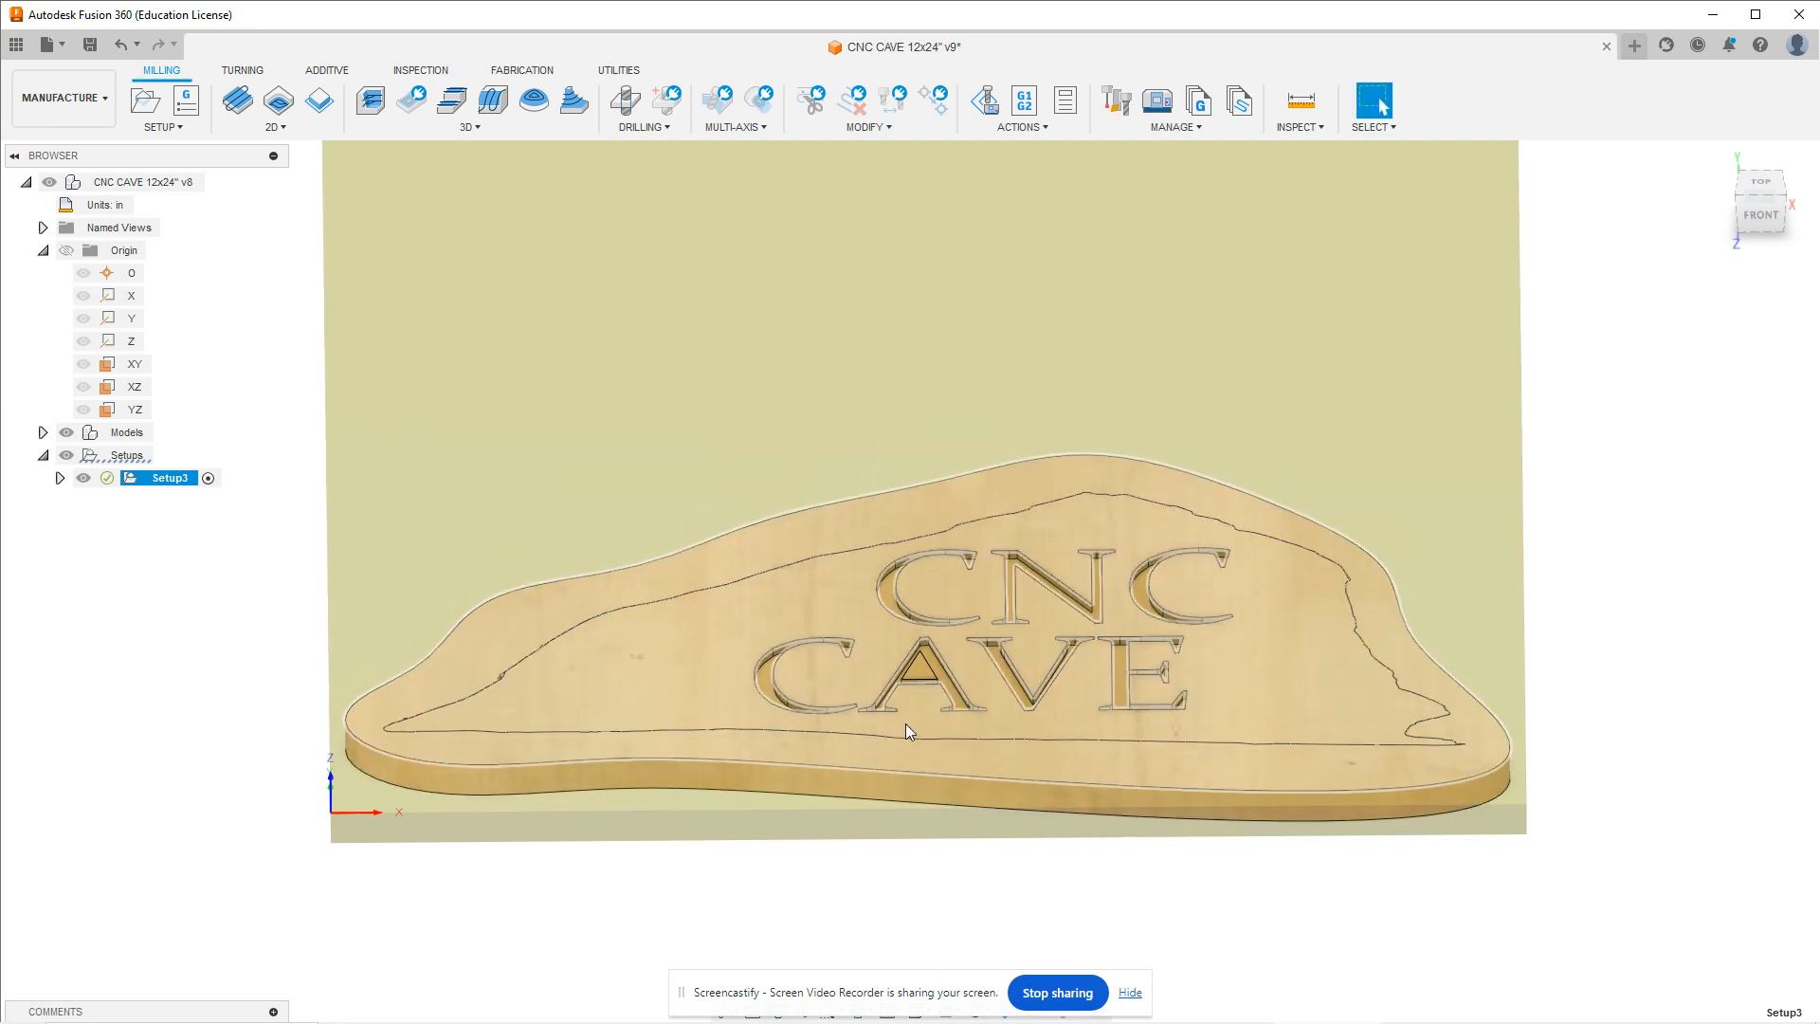
scroll(907, 725, "down", 1)
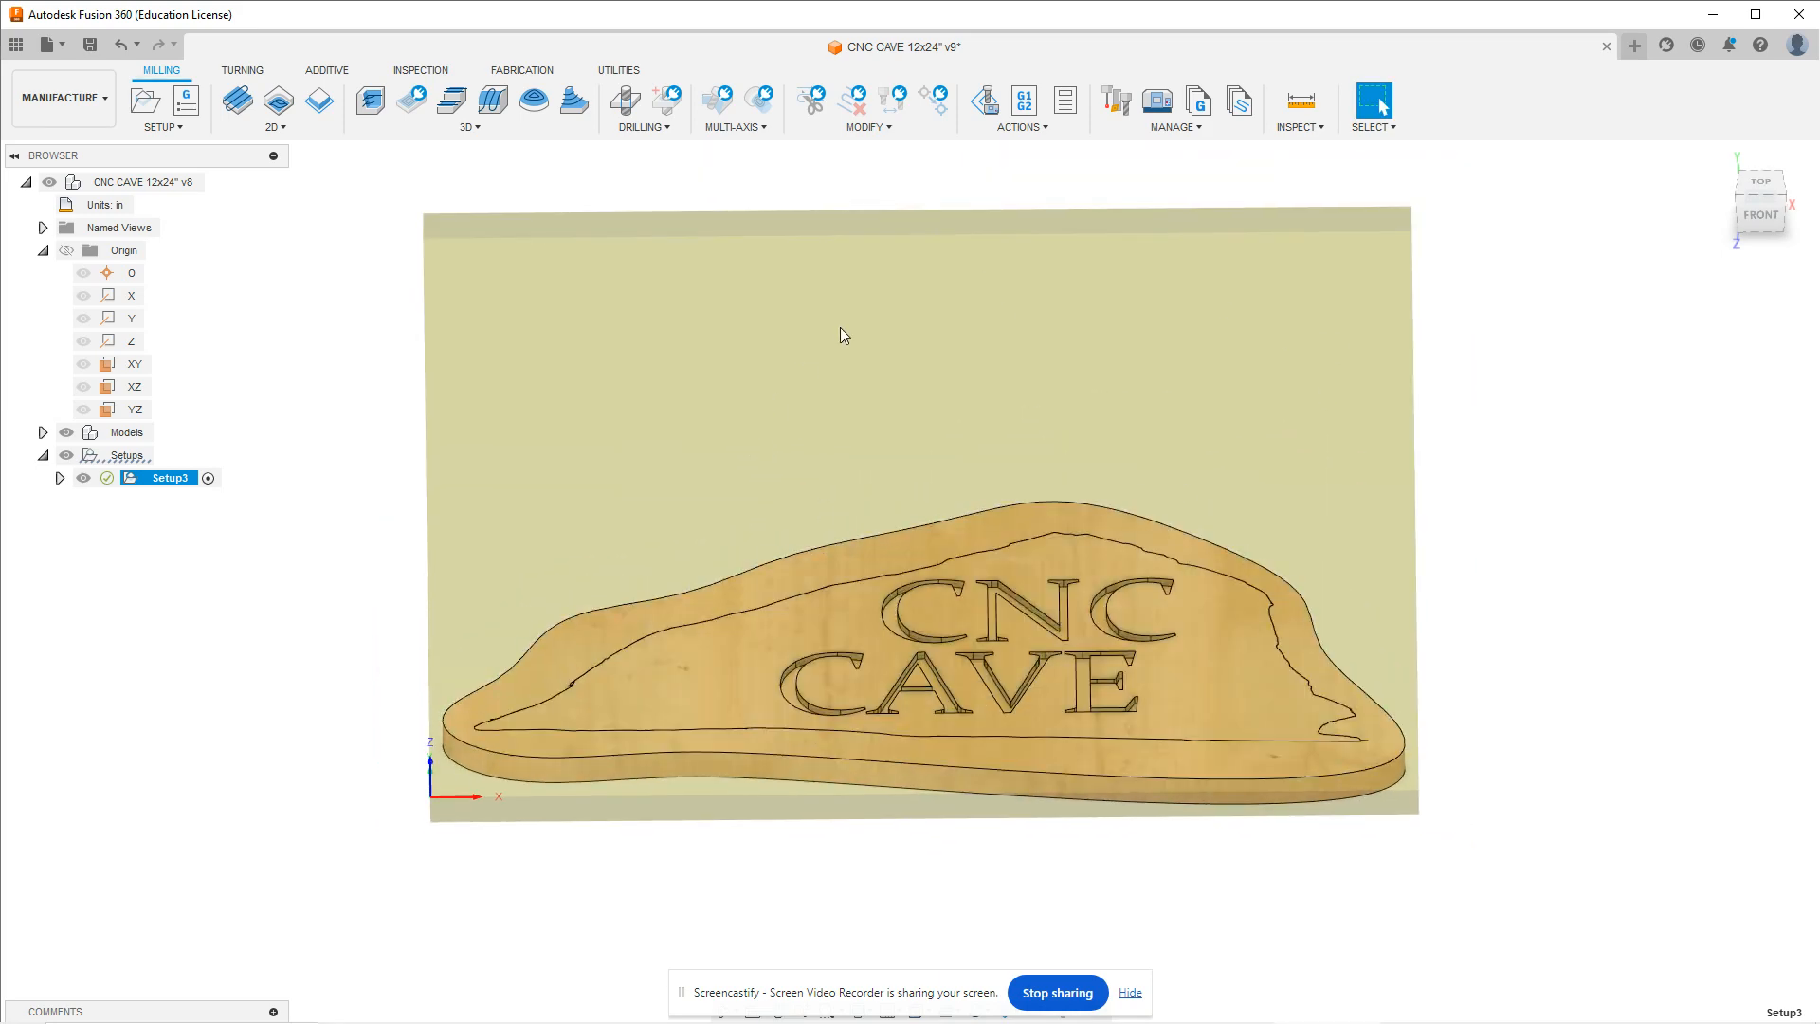